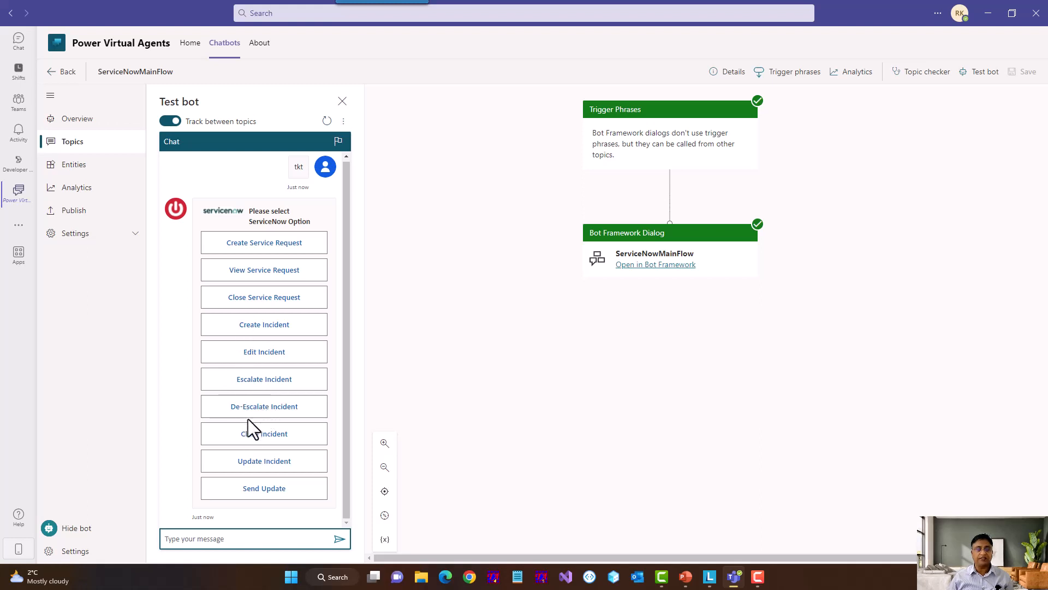
Step: Start Create Incident in the test bot chat, setting the issue type to Software and the urgency to High
click(206, 538)
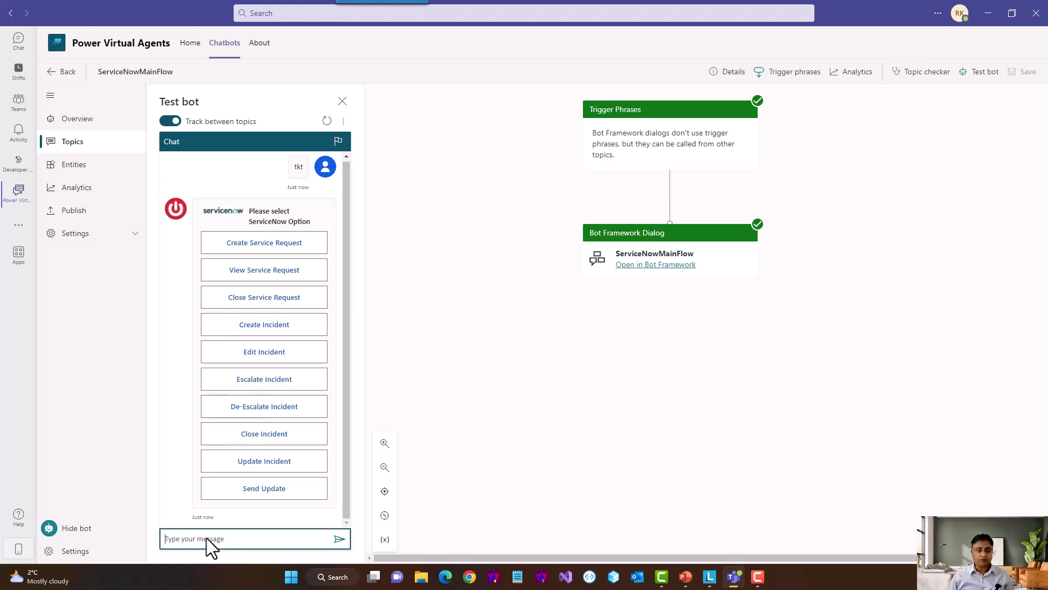
click(265, 325)
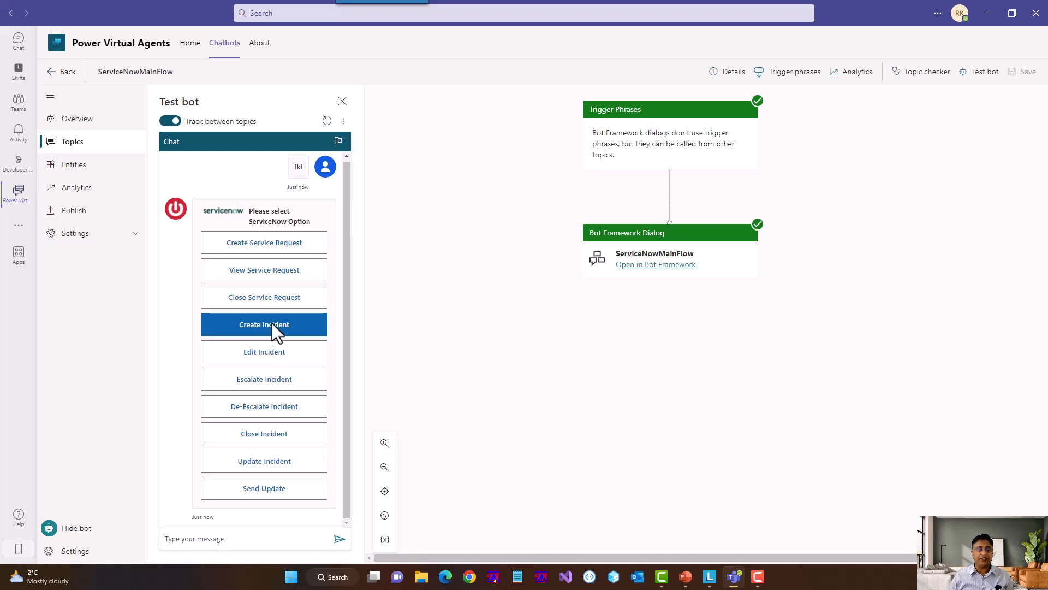
click(275, 324)
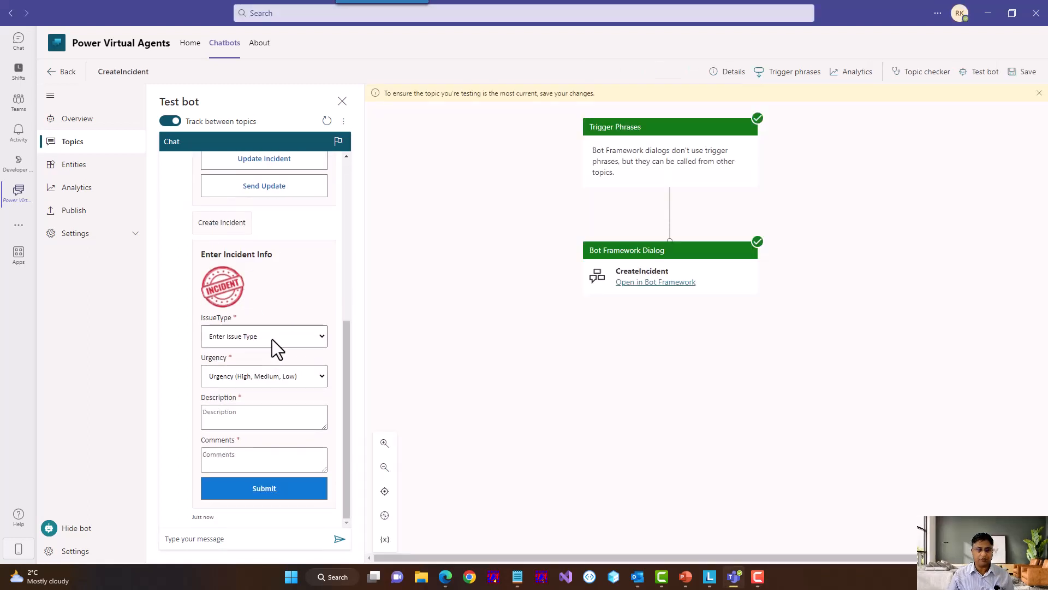
click(269, 338)
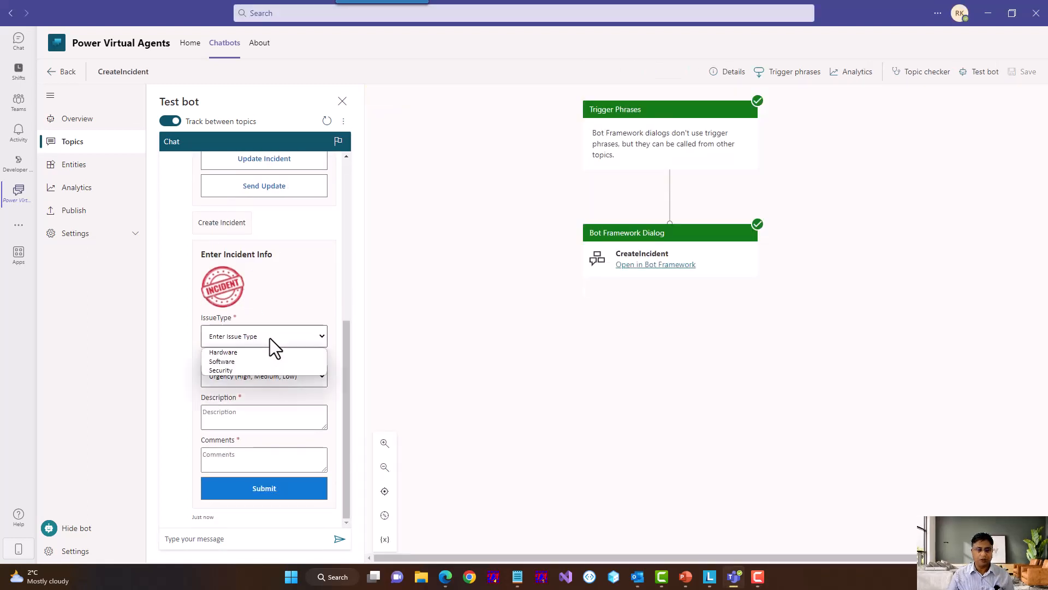
click(238, 360)
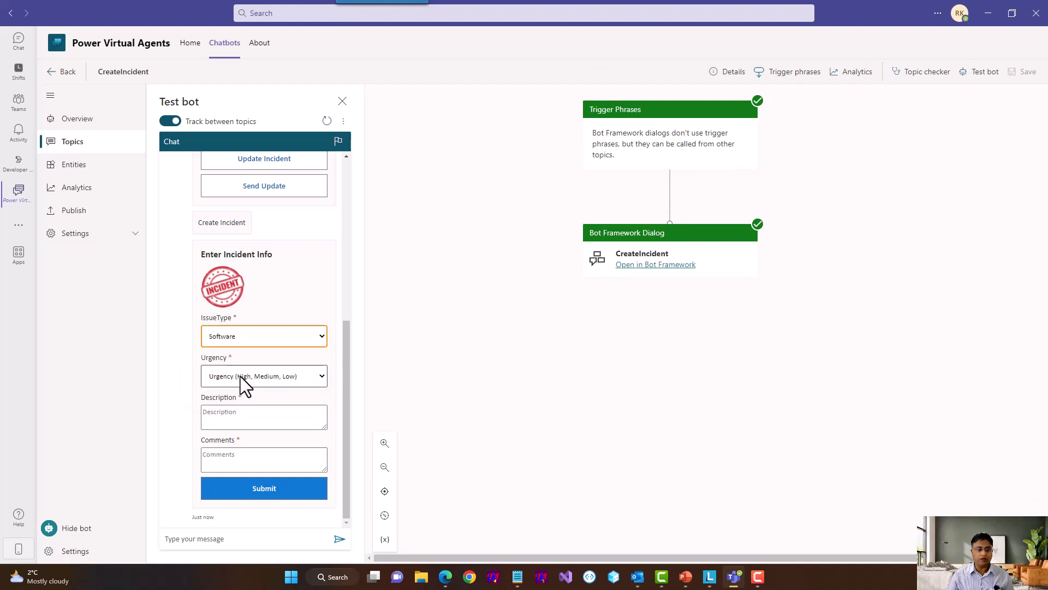
click(240, 376)
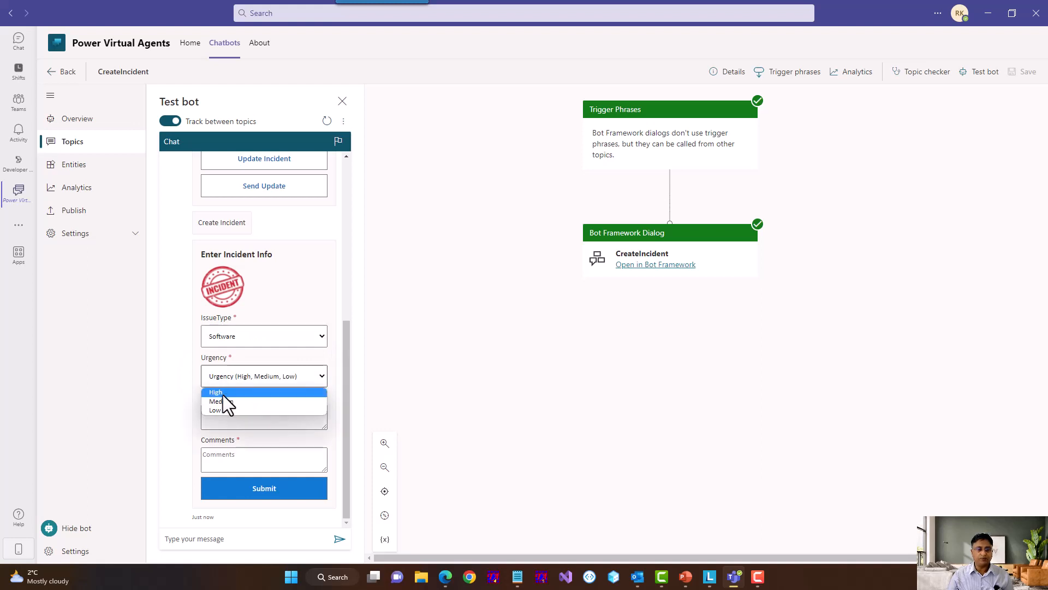
click(222, 393)
Step: Enter the description "SQL DB is down" and comments "This is impacting so many users across the globe", and submit the incident form
click(236, 417)
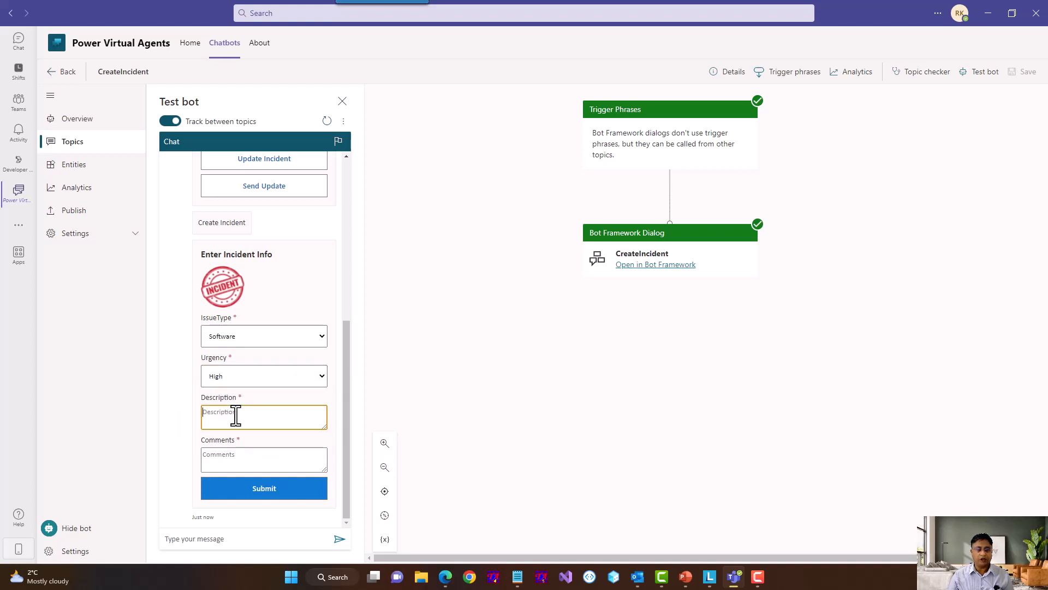
click(241, 461)
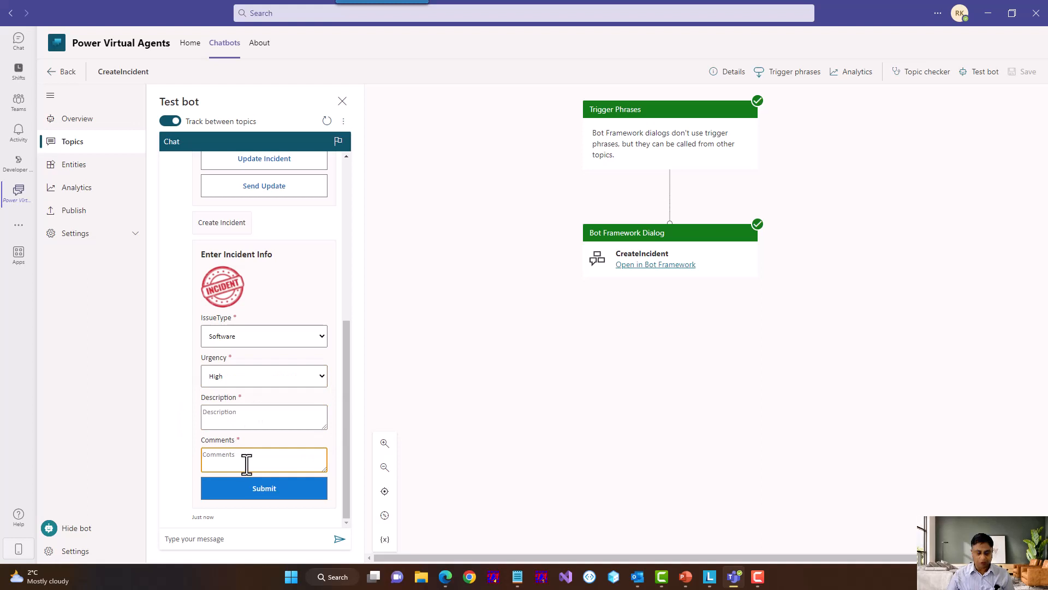
text(This is impacting so many users across the globe)
click(240, 419)
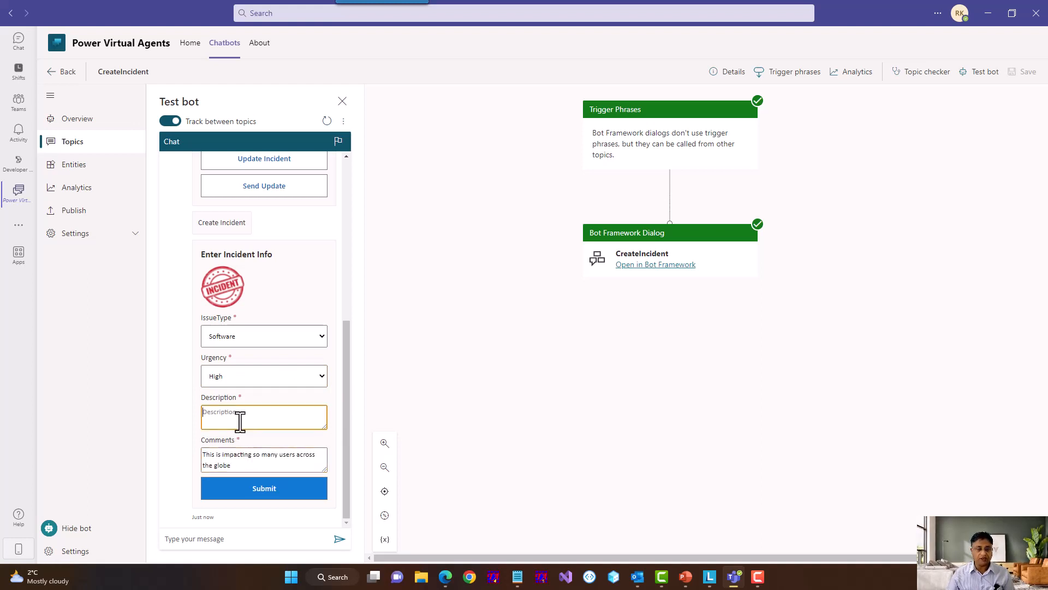
text(SQL DB is down)
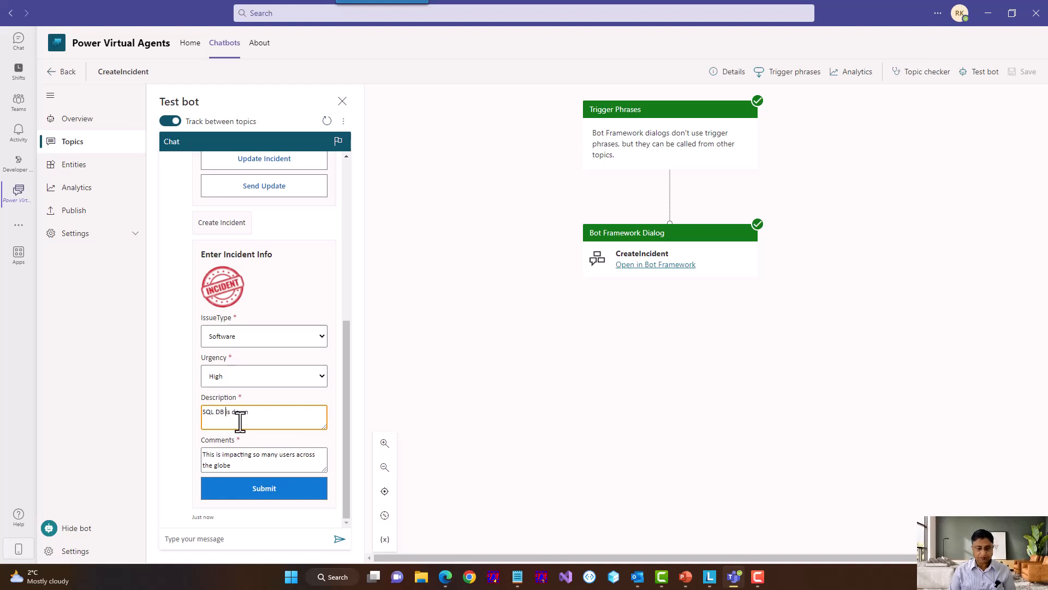
click(257, 486)
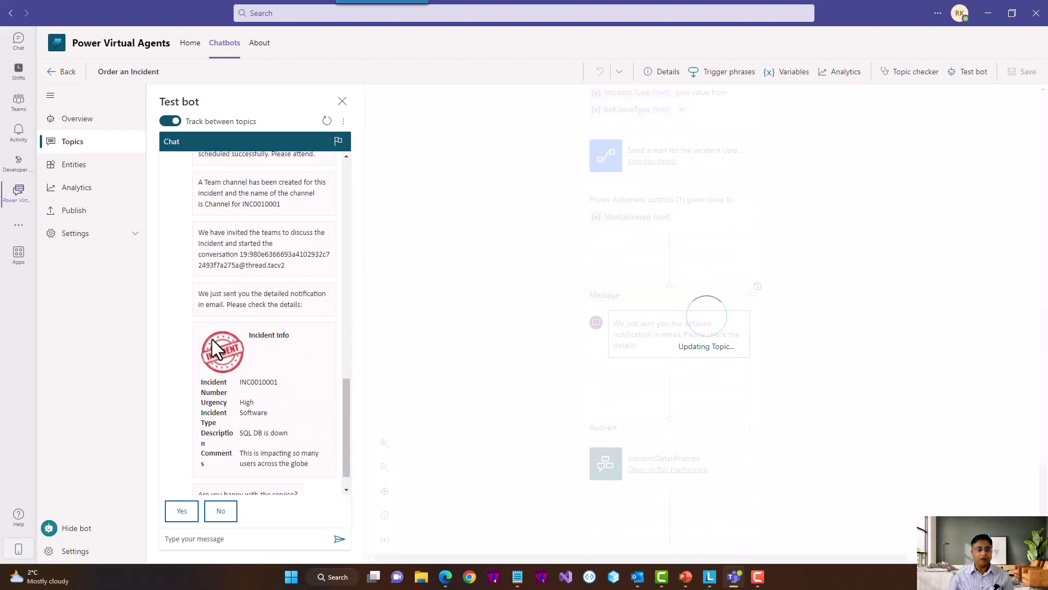
Step: Review the bot's replies on the ticket, meeting, channel and email, and highlight the incident number in the Incident Info card
scroll(255, 277, up, 5)
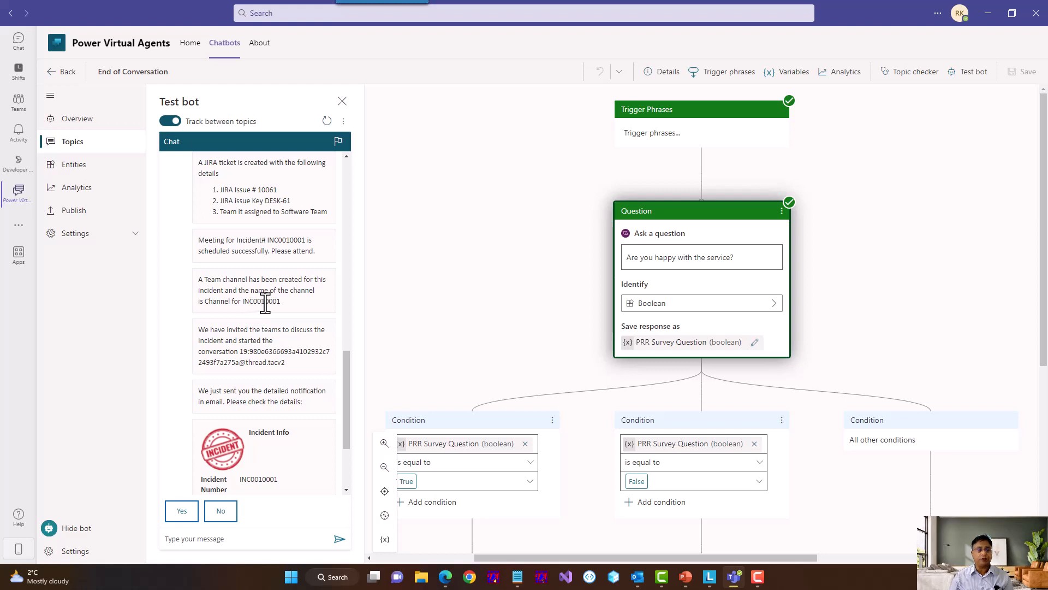
scroll(265, 305, down, 1)
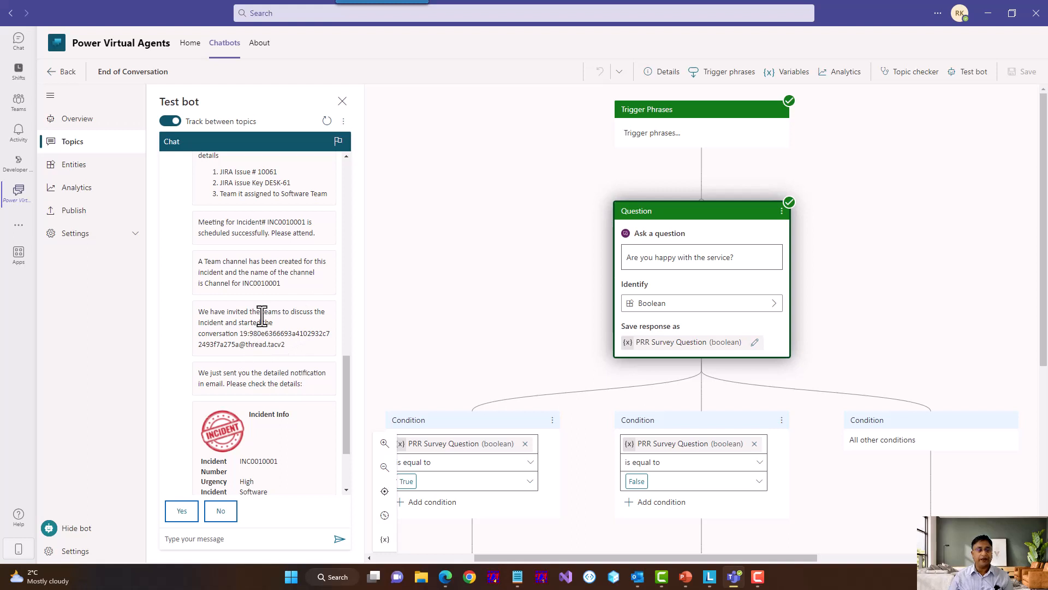
scroll(262, 314, down, 3)
scroll(288, 293, down, 1)
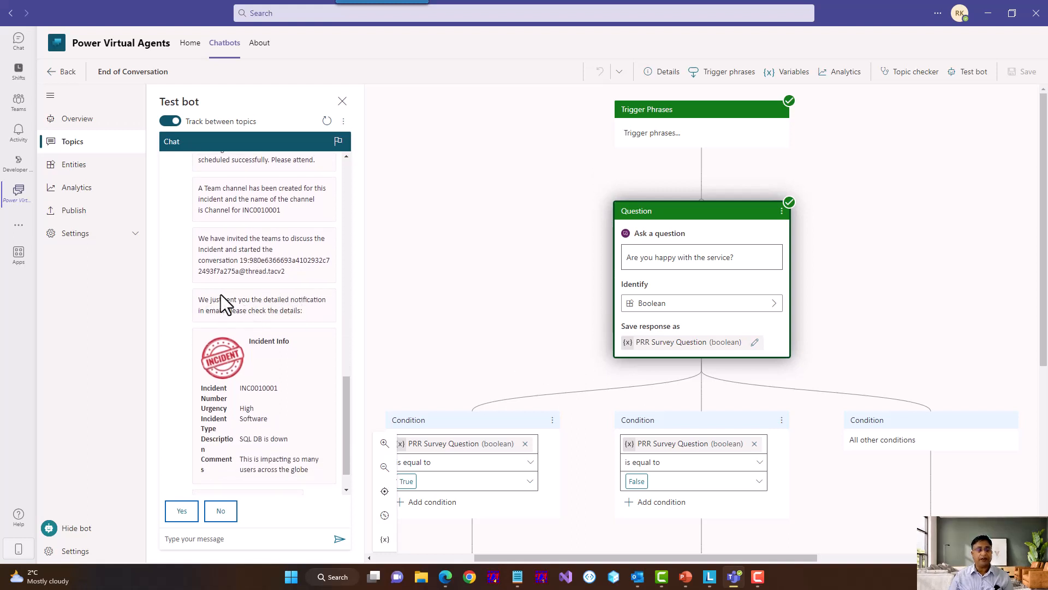
scroll(273, 309, down, 1)
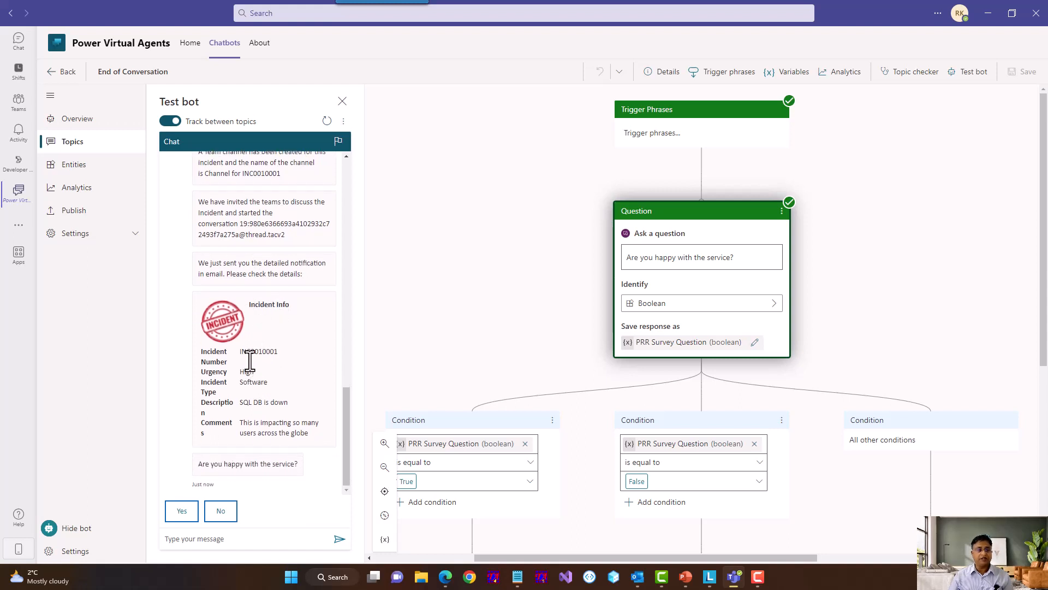
double_click(243, 351)
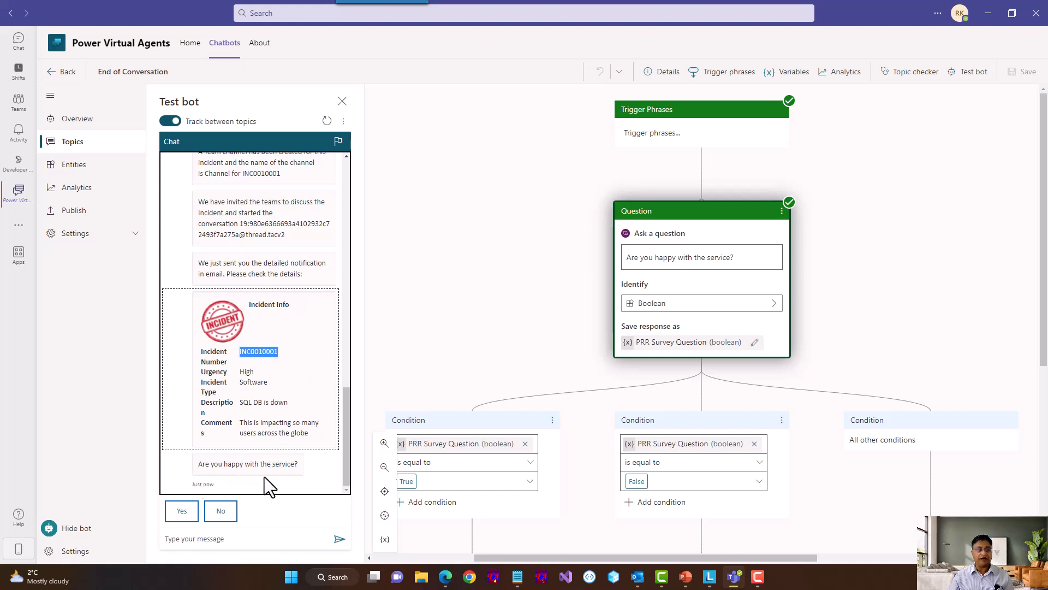
Step: Answer Yes to being happy with the service and rate the experience five stars
click(177, 511)
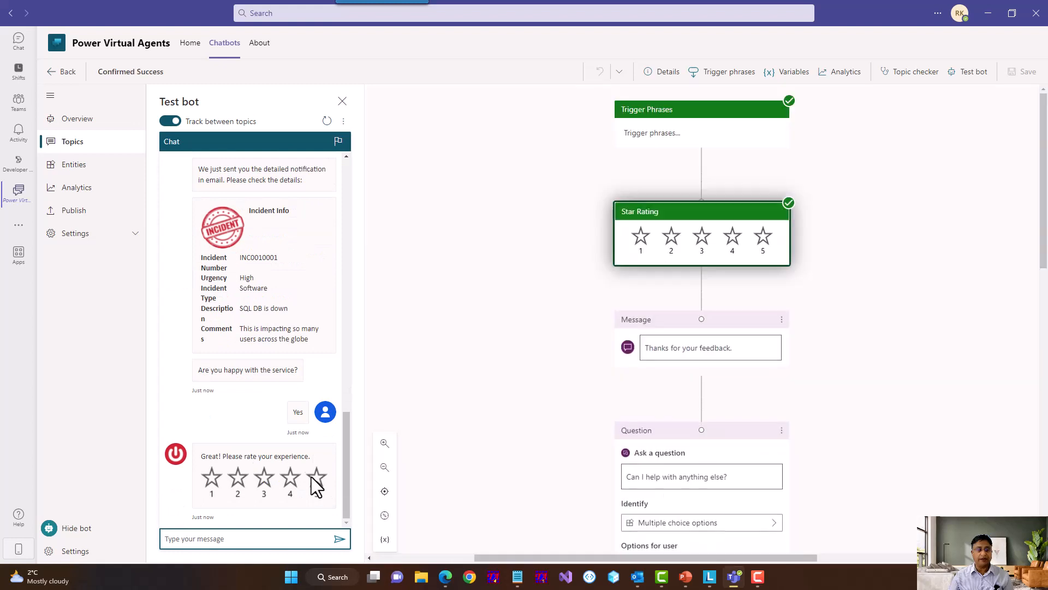
click(317, 485)
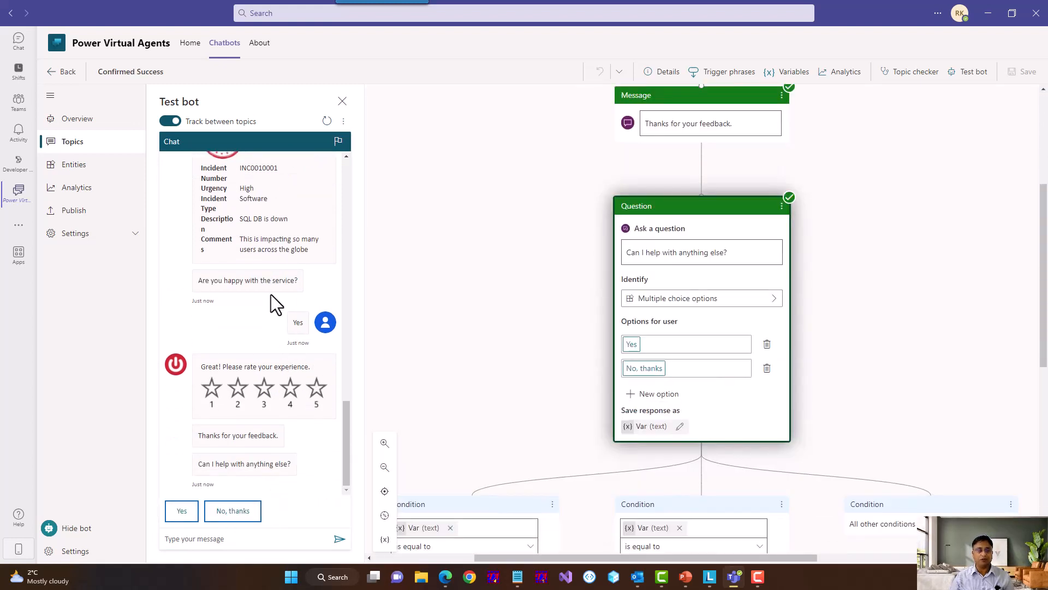
scroll(289, 287, up, 1)
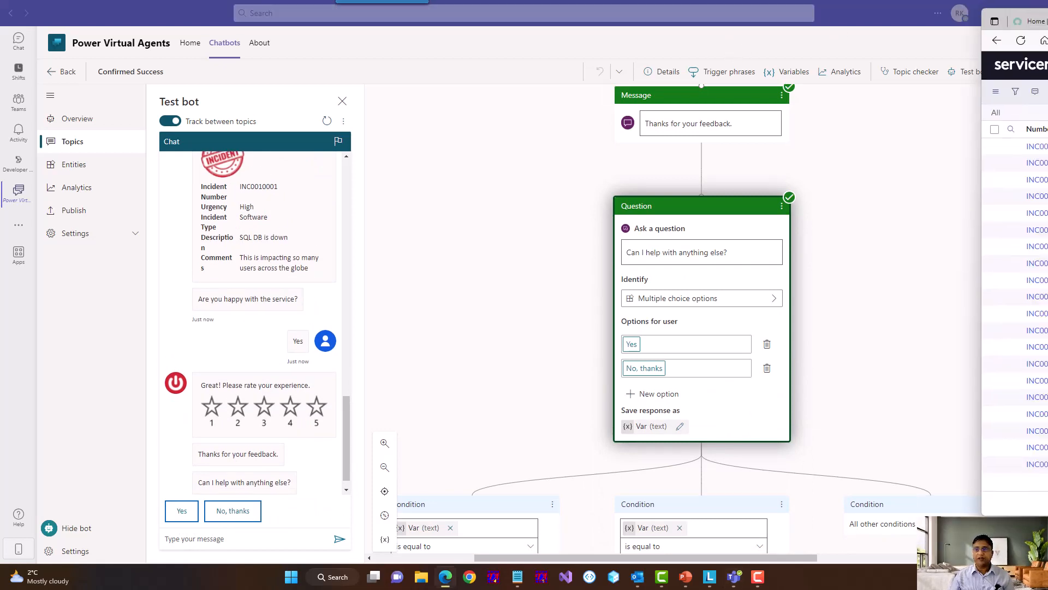
Step: Switch to ServiceNow in a maximized browser window, reload the full incident list and open the "SQL DB is down" incident
drag(1047, 54, 425, 30)
double_click(425, 31)
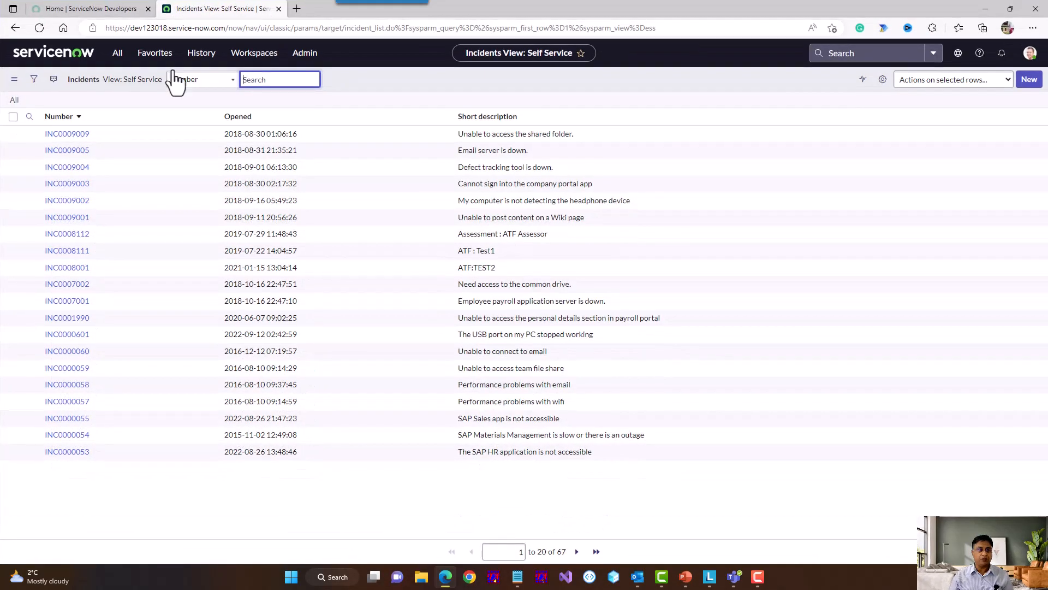
right_click(79, 83)
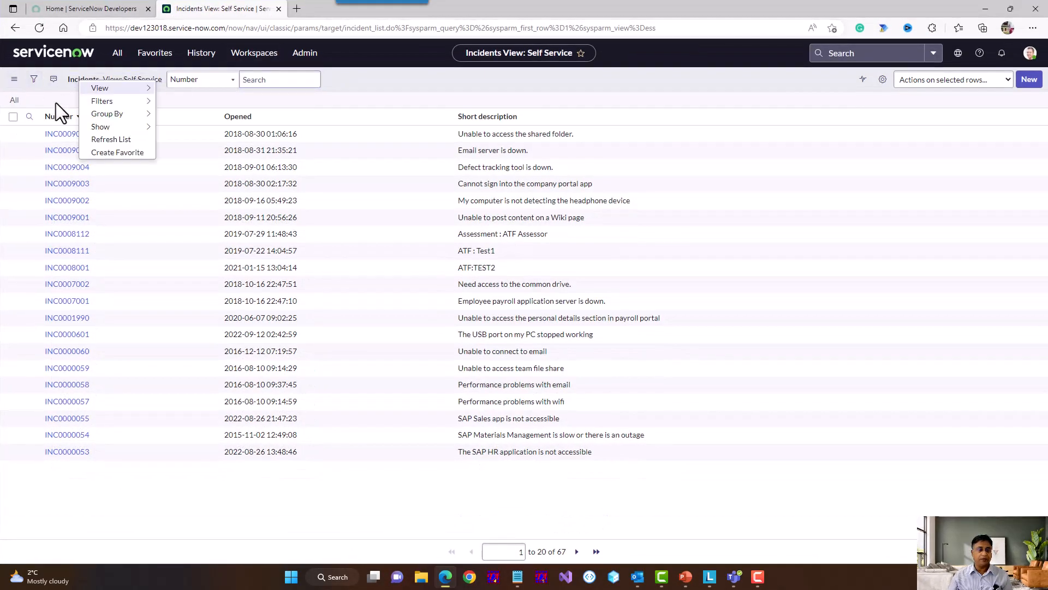
click(15, 102)
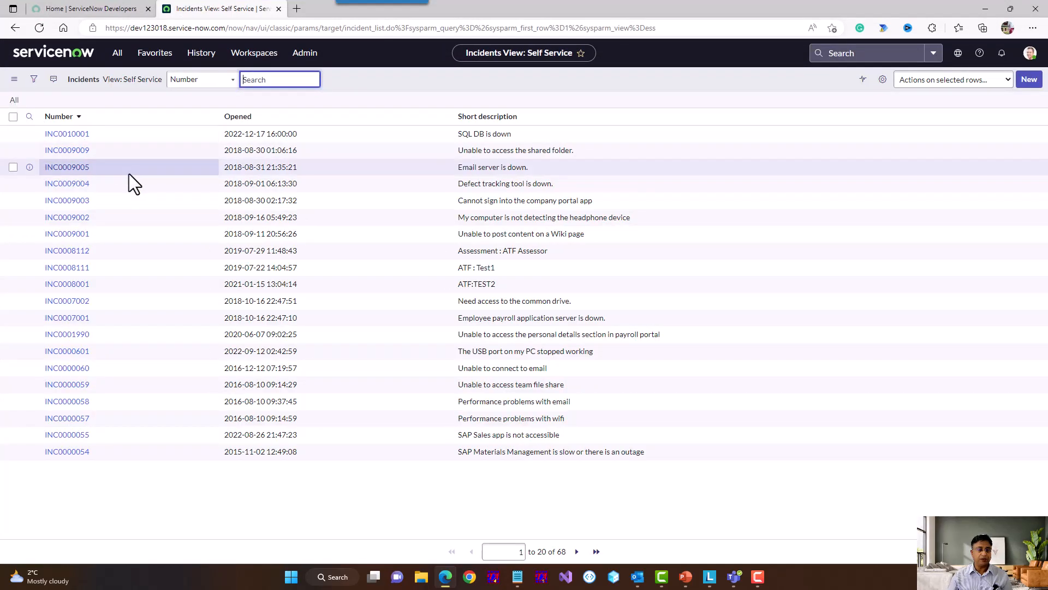
click(66, 133)
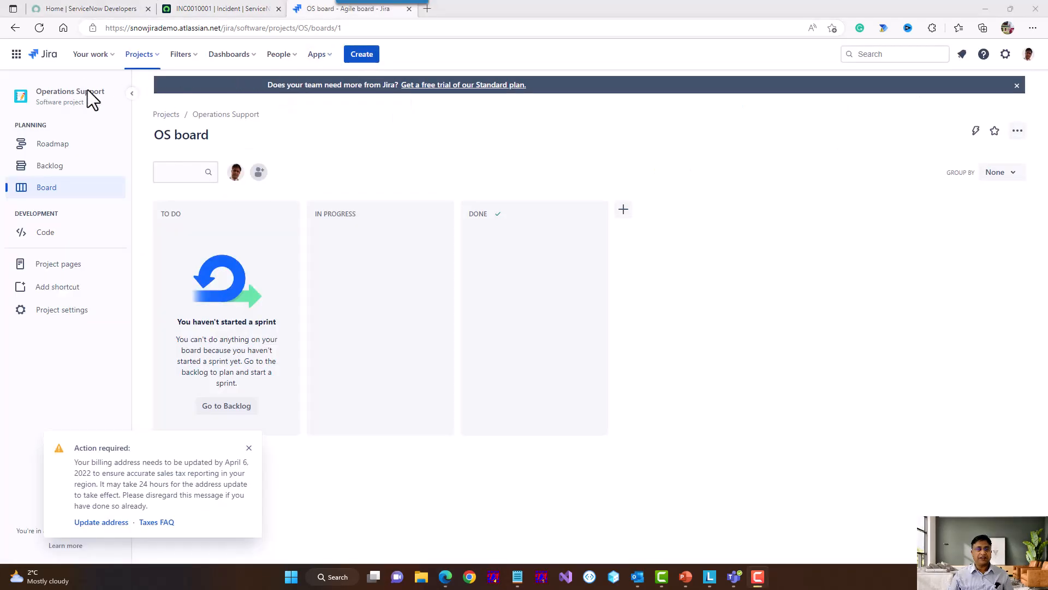
Step: In Jira, open the "SQL DB is down" issue DESK-61 from the Demo service project and highlight details in its description
click(142, 61)
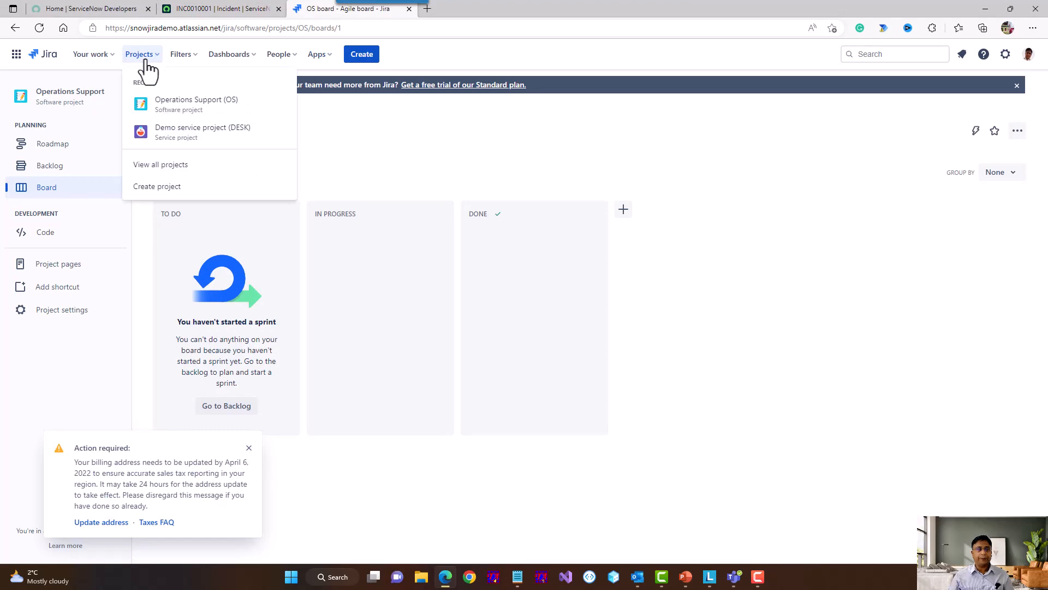
click(192, 140)
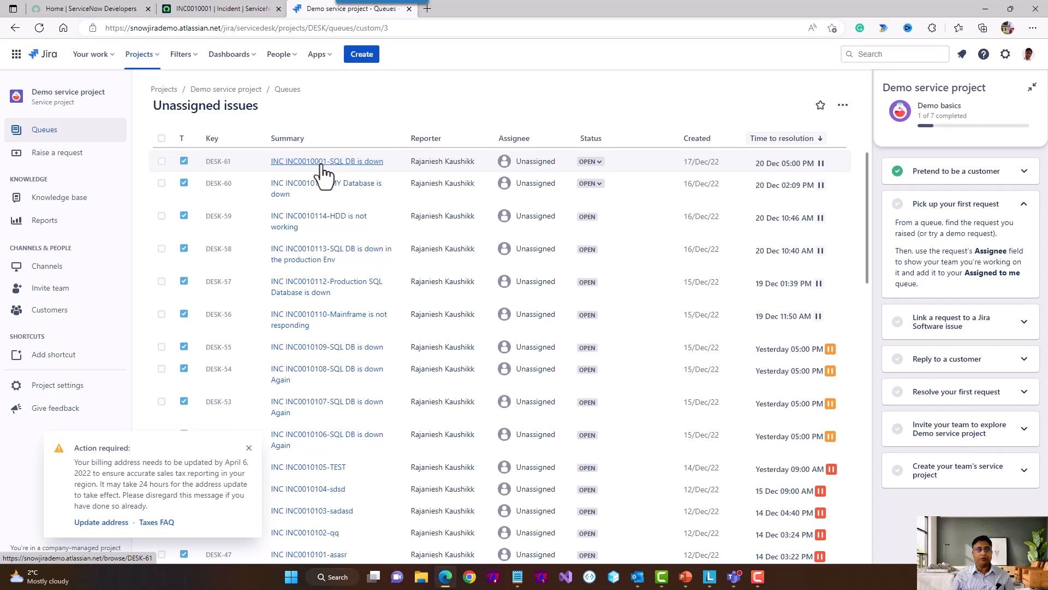
click(325, 168)
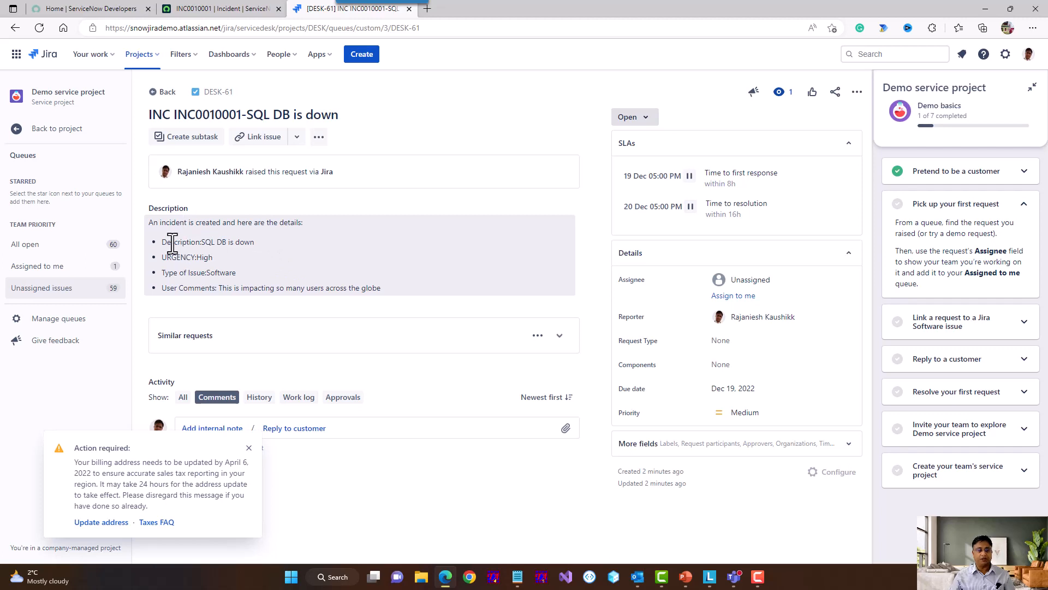
double_click(172, 242)
click(180, 260)
drag(201, 272, 383, 284)
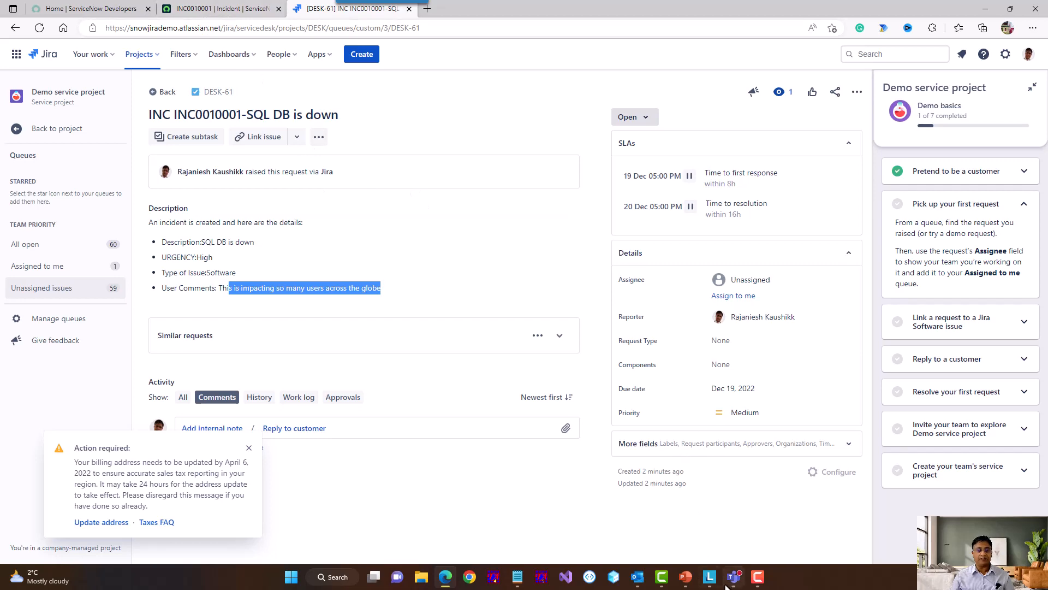
Step: Switch to Outlook, read the newest incident notification email in the inbox, and minimize the mail window
click(638, 579)
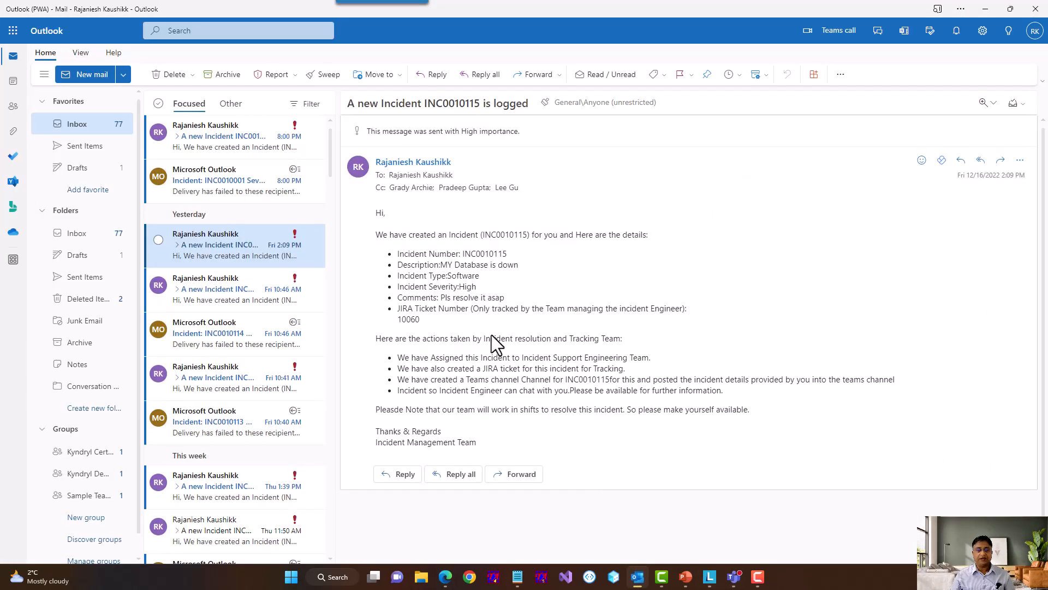
click(217, 135)
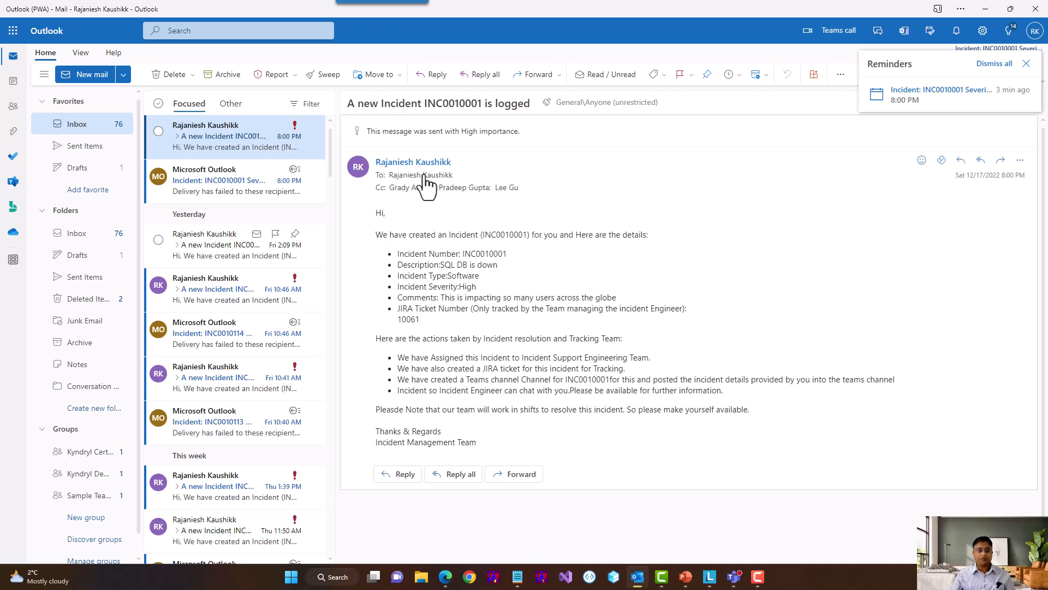
click(976, 8)
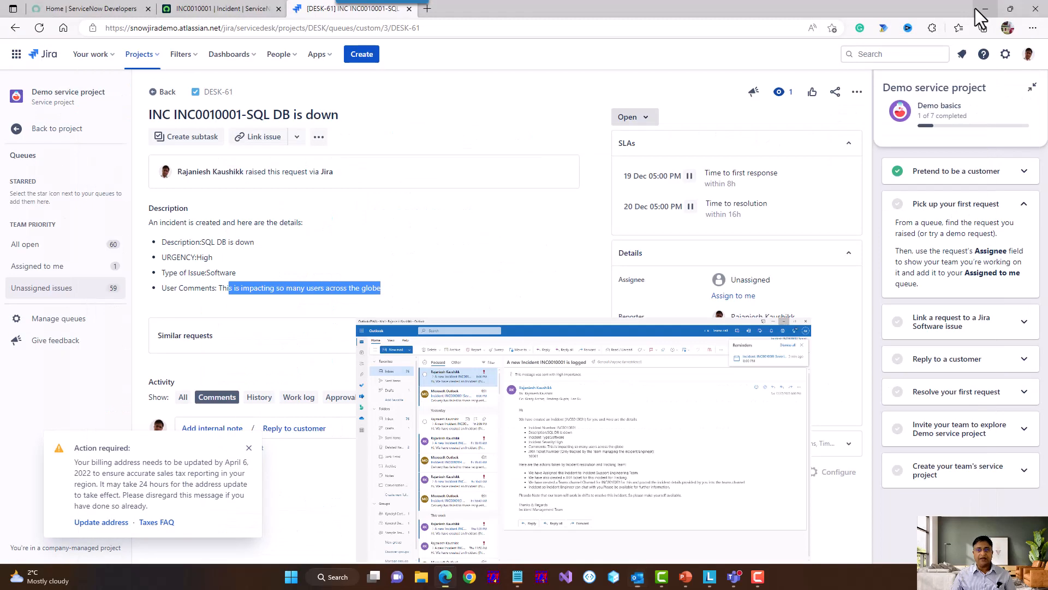
Step: Switch to Teams, open the hidden channel for INC0010001 in the Incidents team and expand its incident post
click(734, 580)
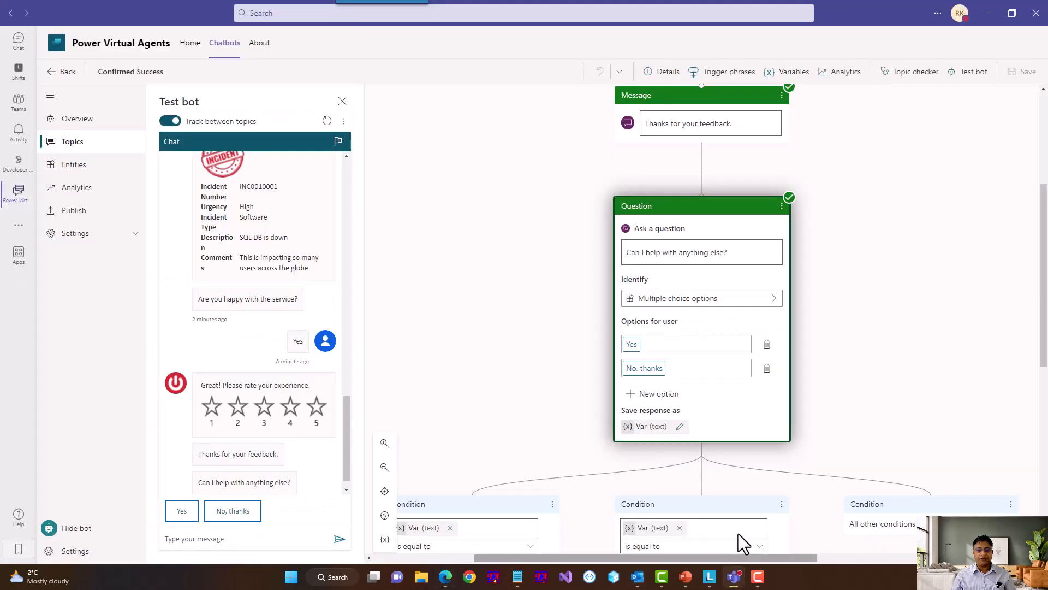
click(26, 104)
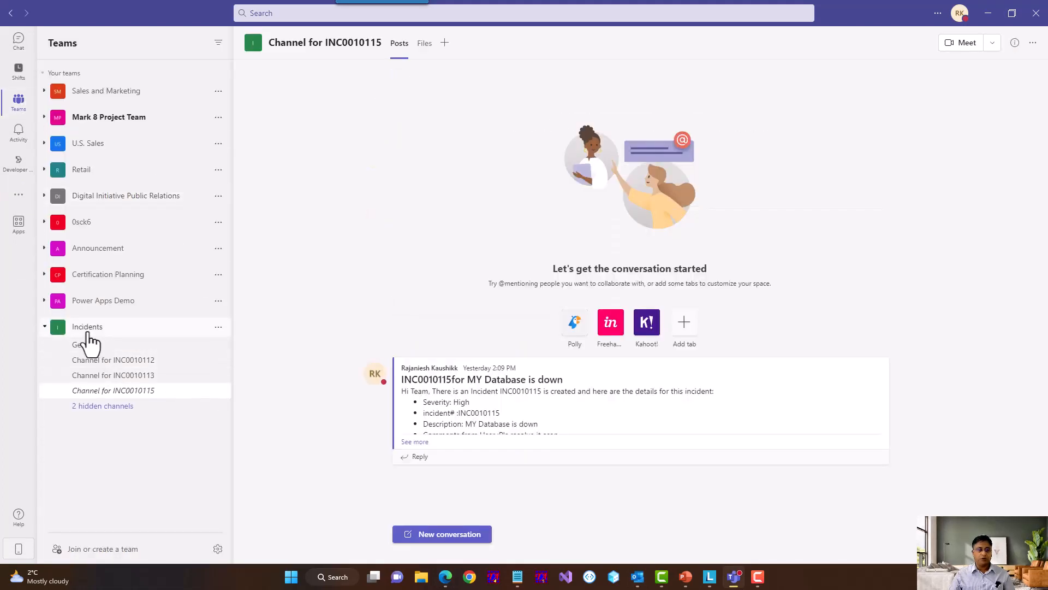
click(107, 406)
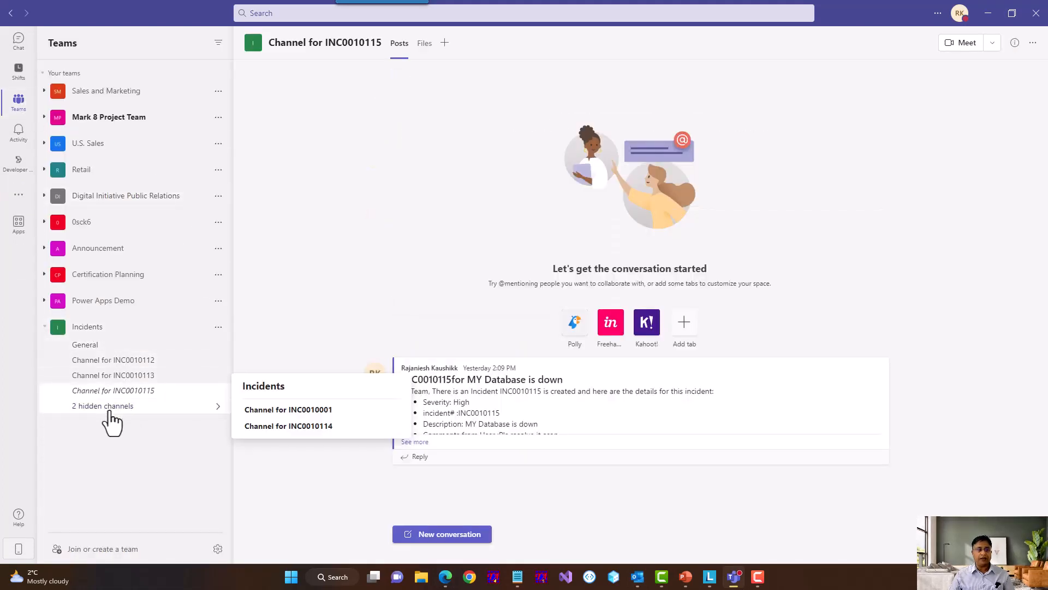
click(313, 414)
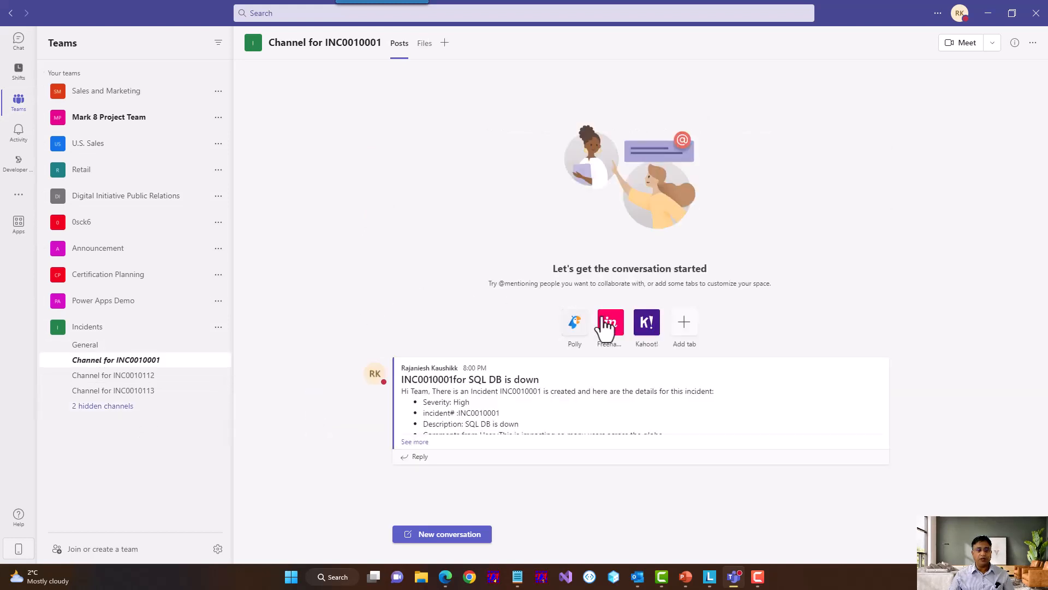
click(413, 442)
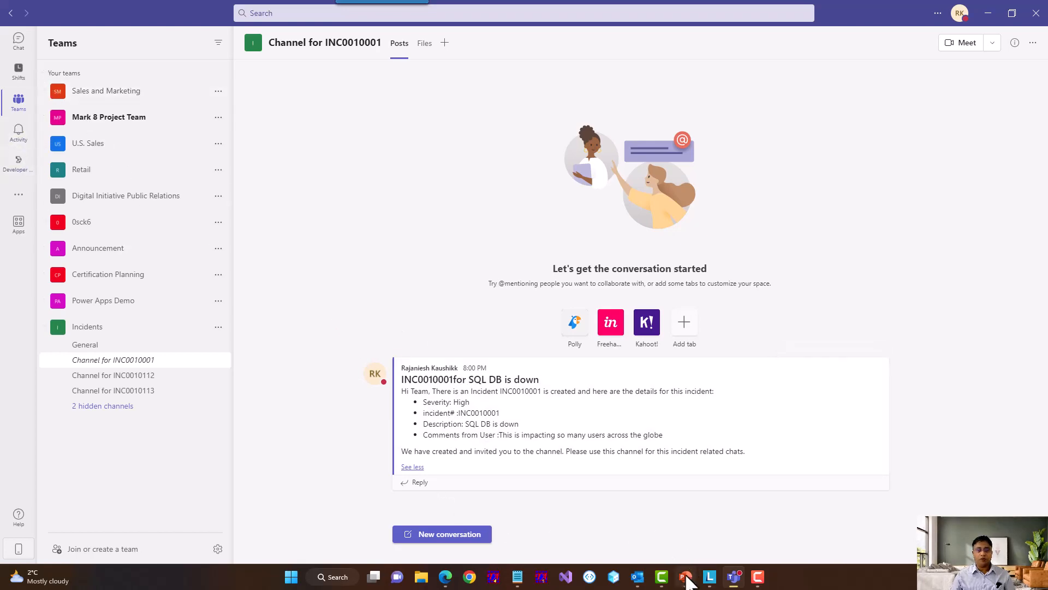
Step: Switch to Outlook, check the December 17, 2022 calendar for the incident meeting, and minimize the window
click(637, 577)
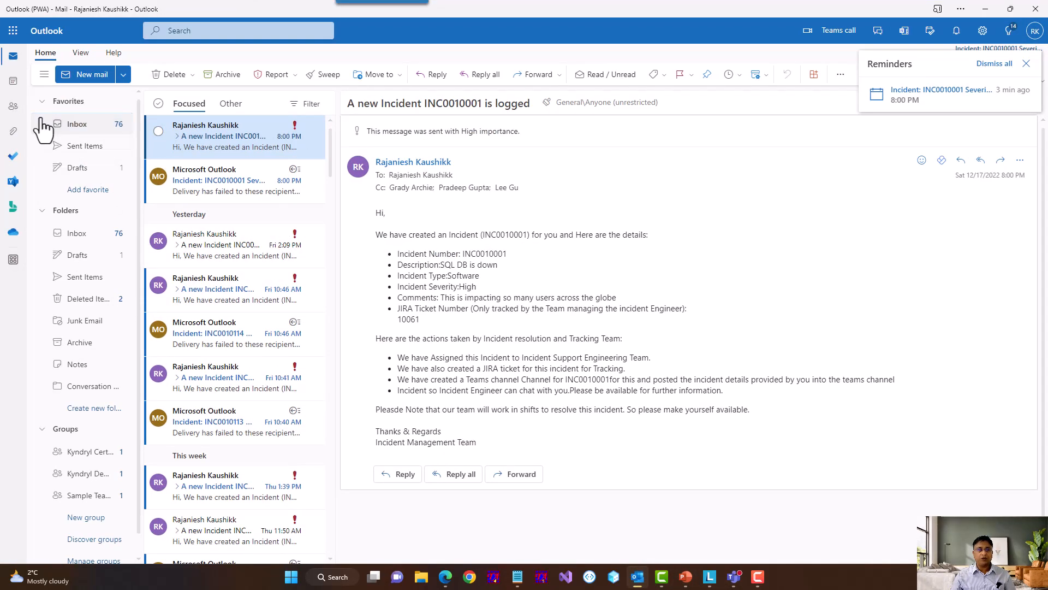
click(13, 83)
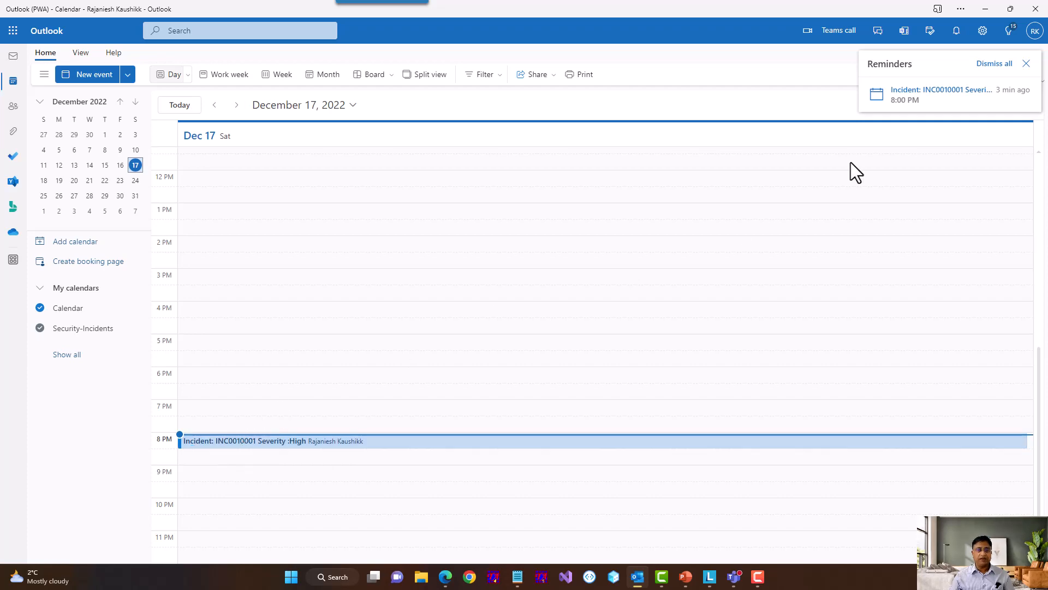
click(985, 10)
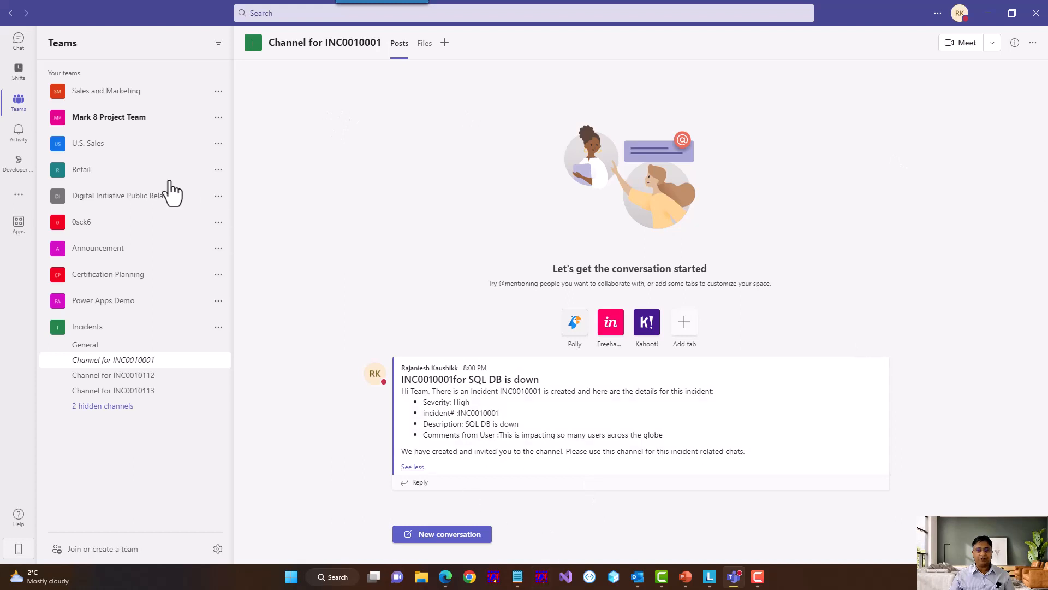
Step: Search the Teams app store for "Power" and open the Power Virtual Agents app
click(18, 223)
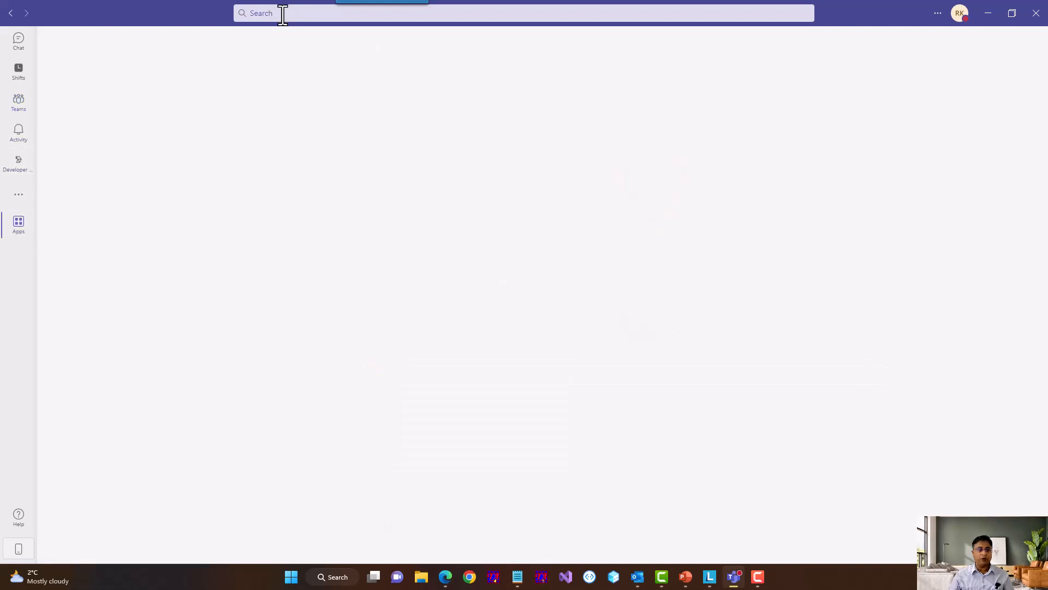
click(283, 12)
click(295, 36)
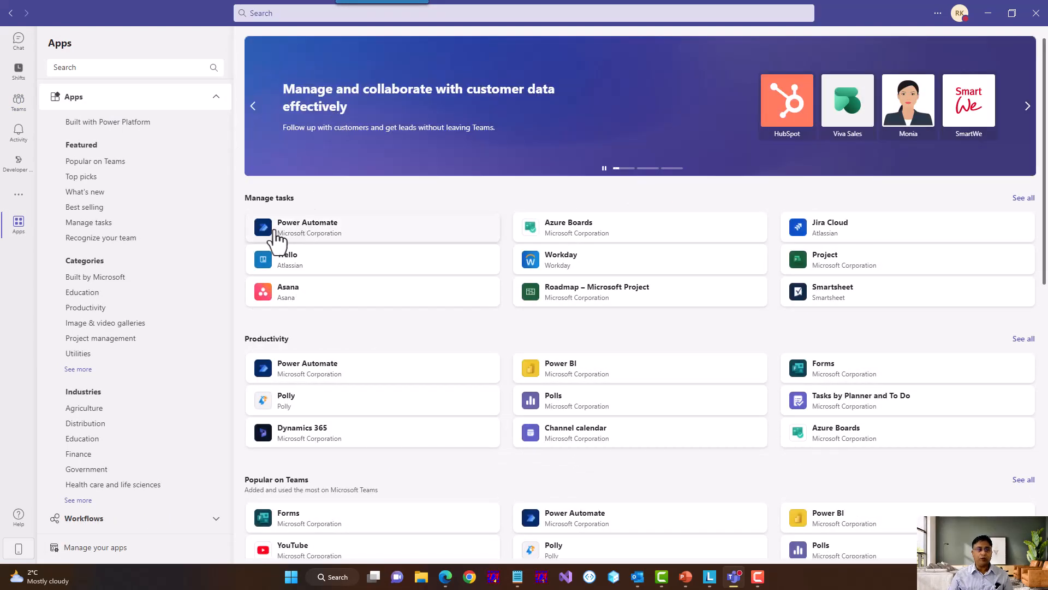
click(106, 73)
text(Power)
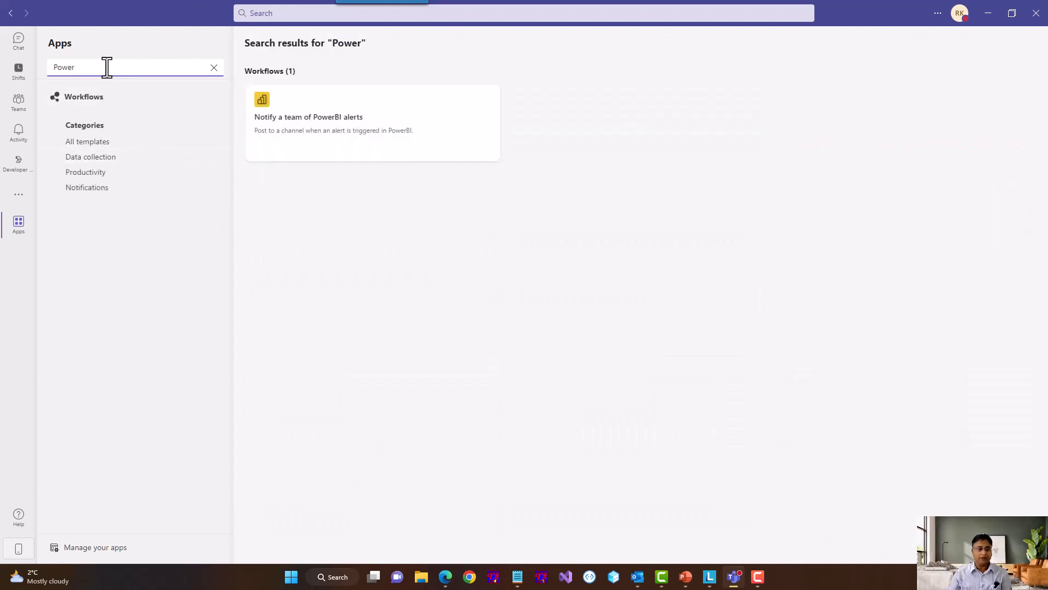
click(311, 123)
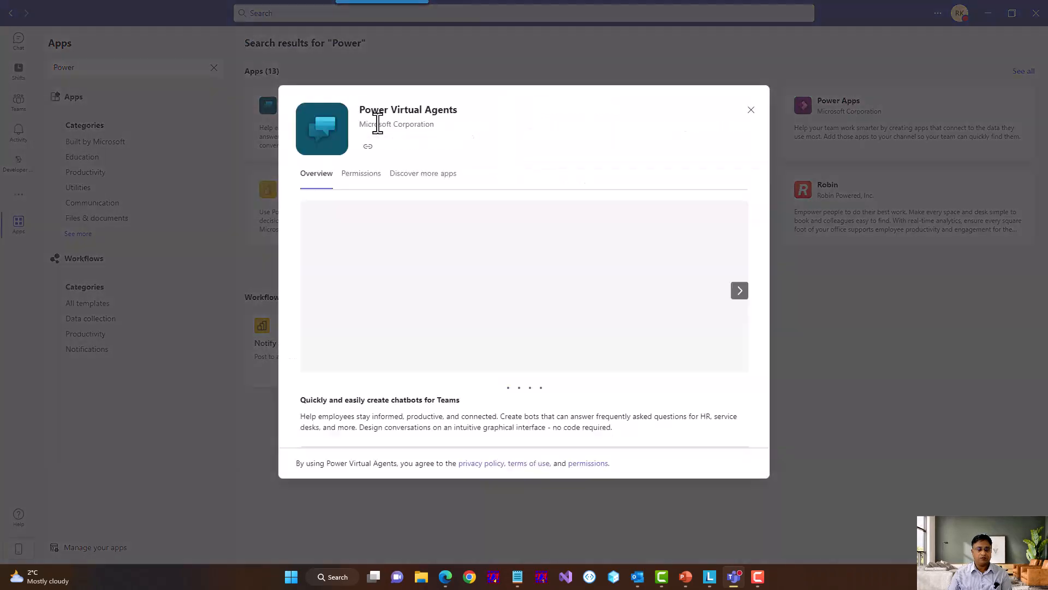
click(400, 147)
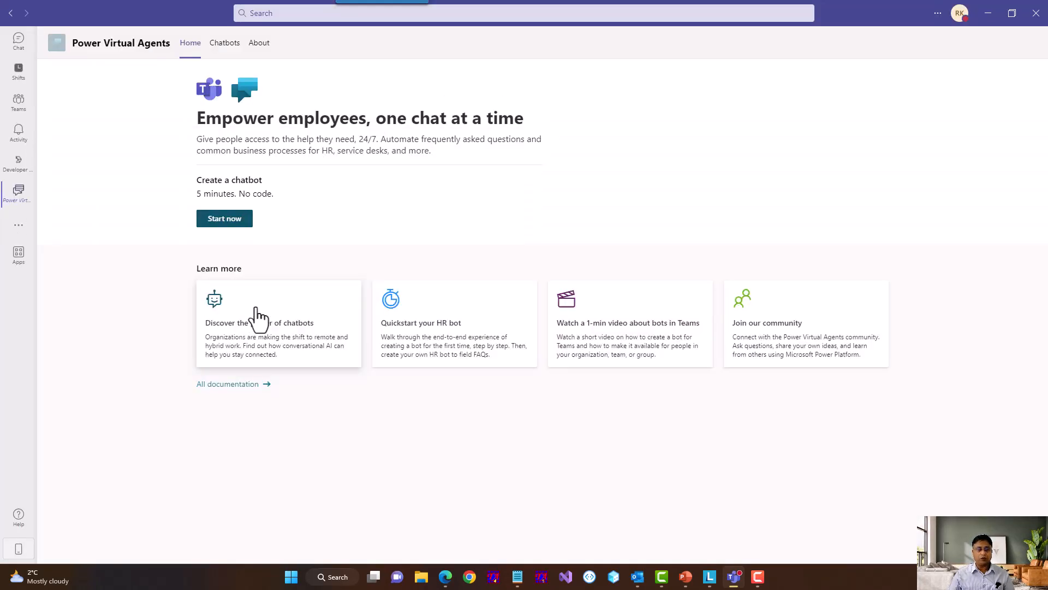
Step: Open the topics of ServiceNow chatBot and show its test chat with tracking between topics turned on
click(230, 50)
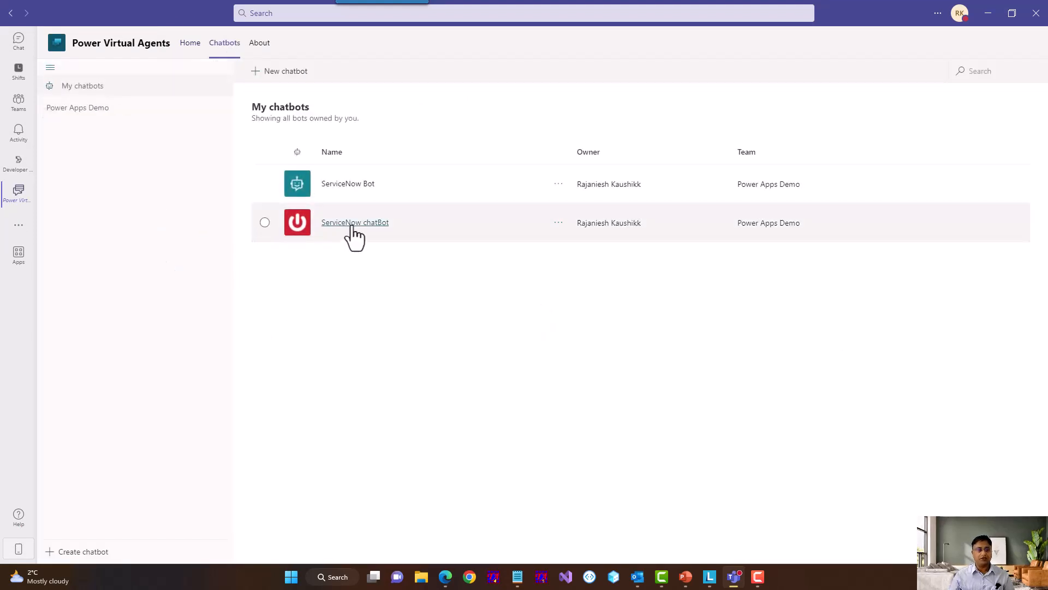
click(354, 224)
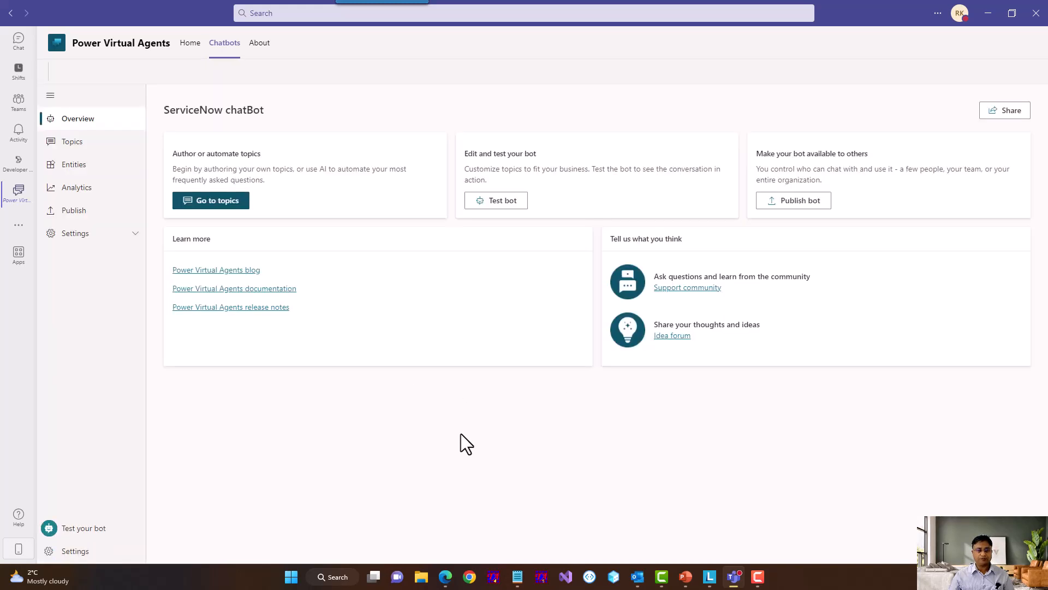
click(92, 155)
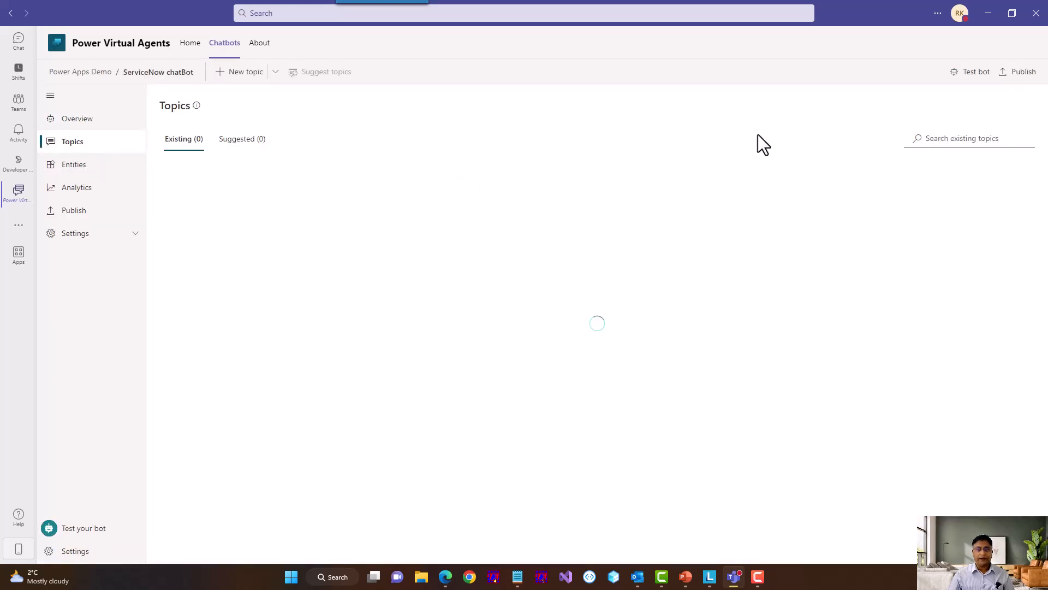
click(974, 79)
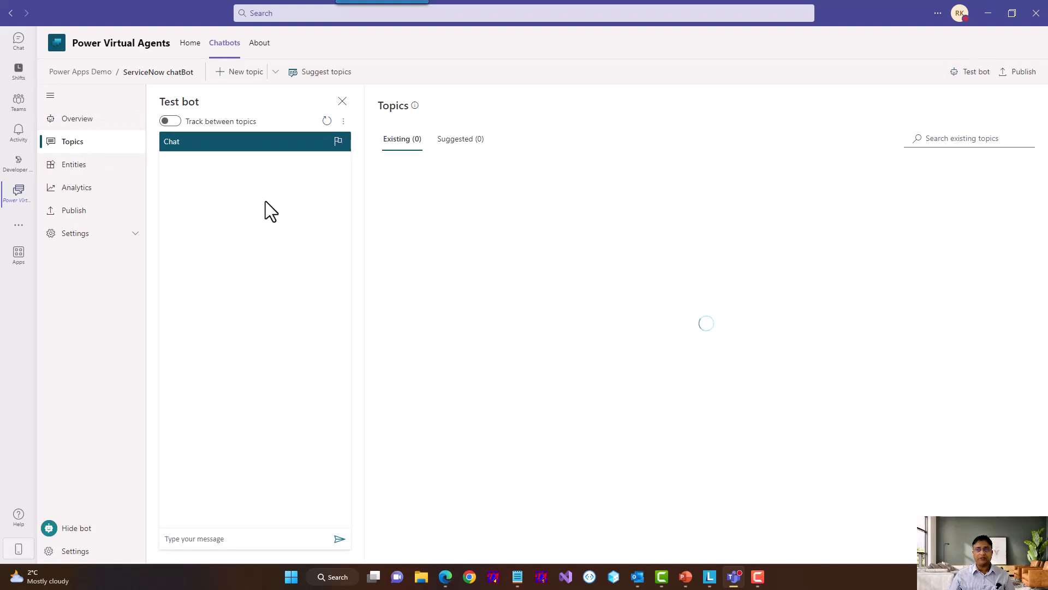
click(170, 123)
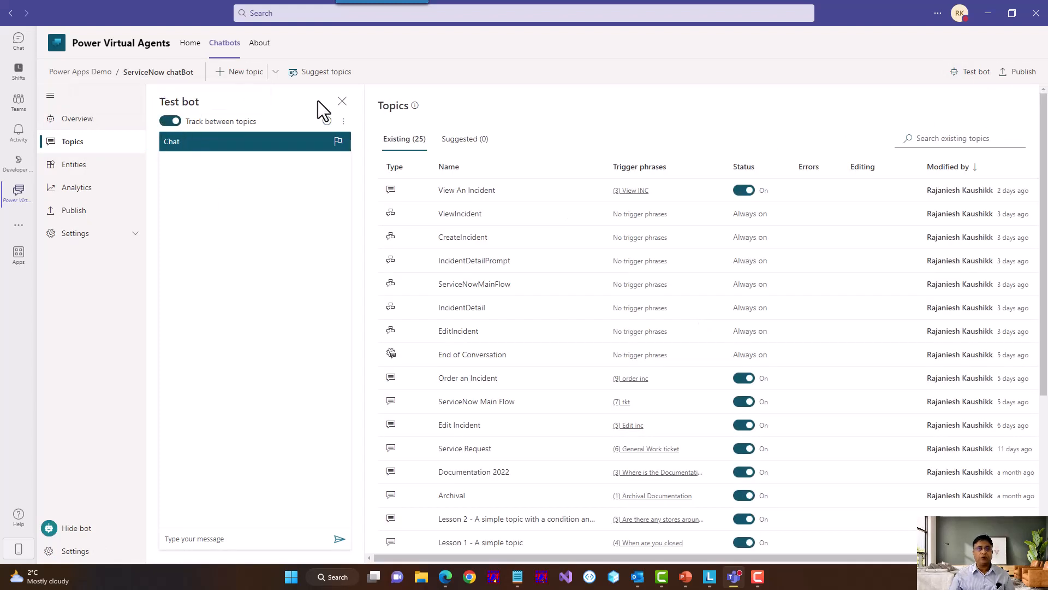
Step: Send "view inc" to the bot in the test chat
click(208, 538)
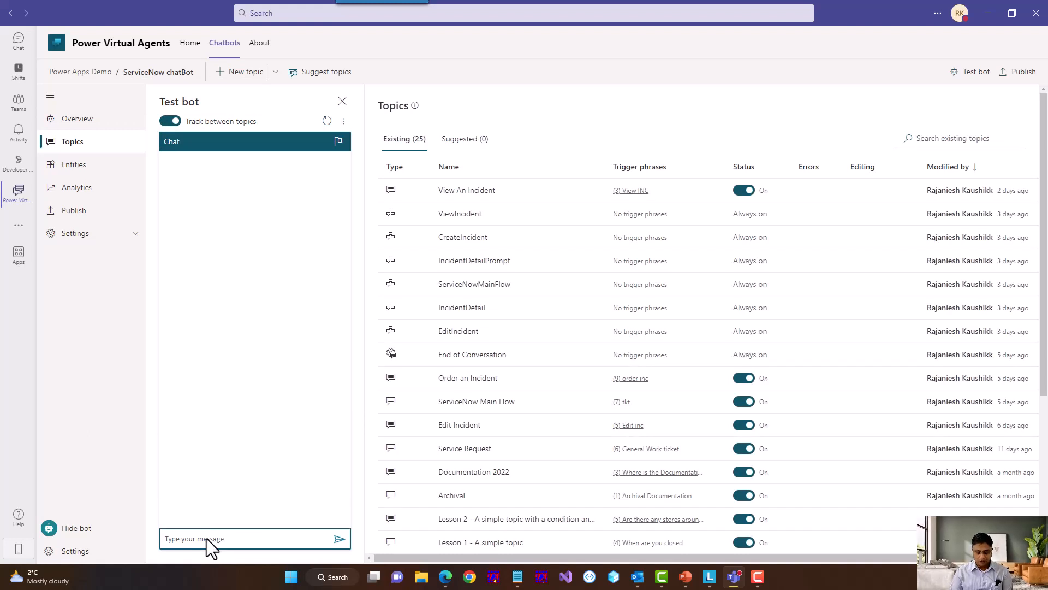
text(view inc)
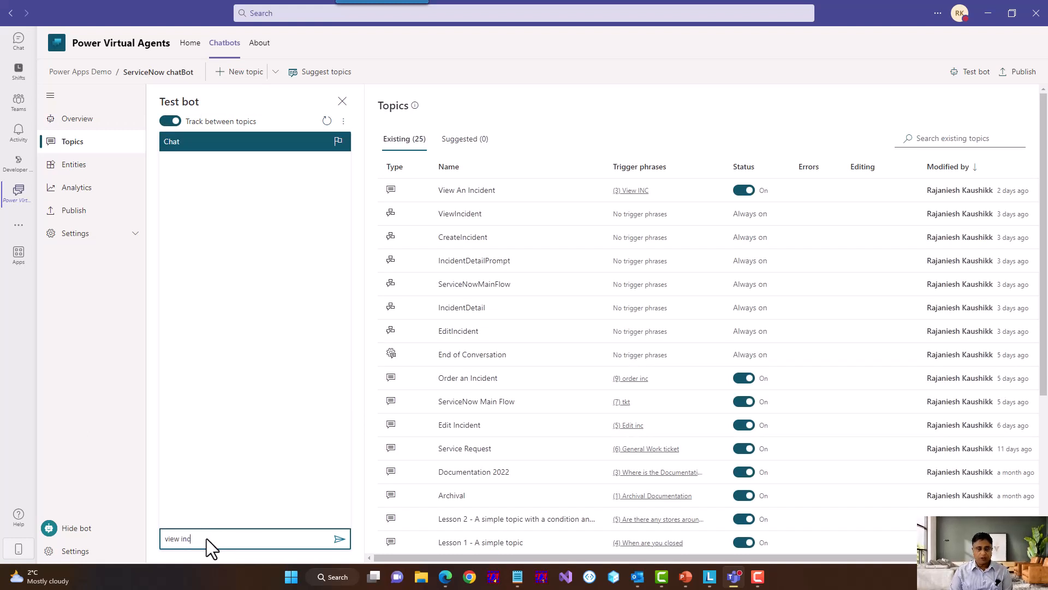
key(Return)
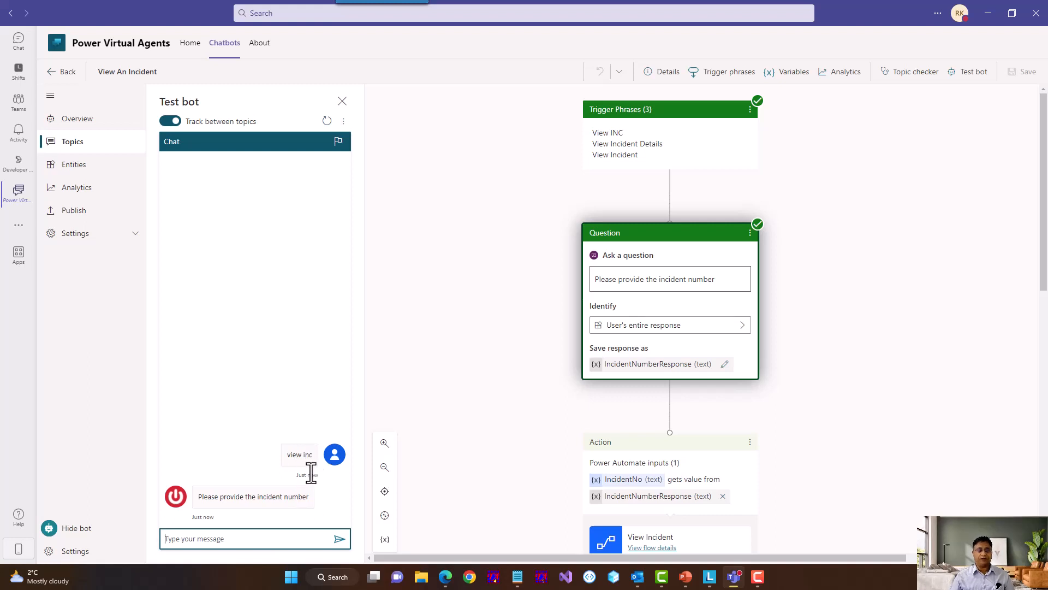
Step: Switch to Outlook, copy incident number INC0010001 from the 8 PM calendar event's title, and minimize the window
mouse_move(636, 578)
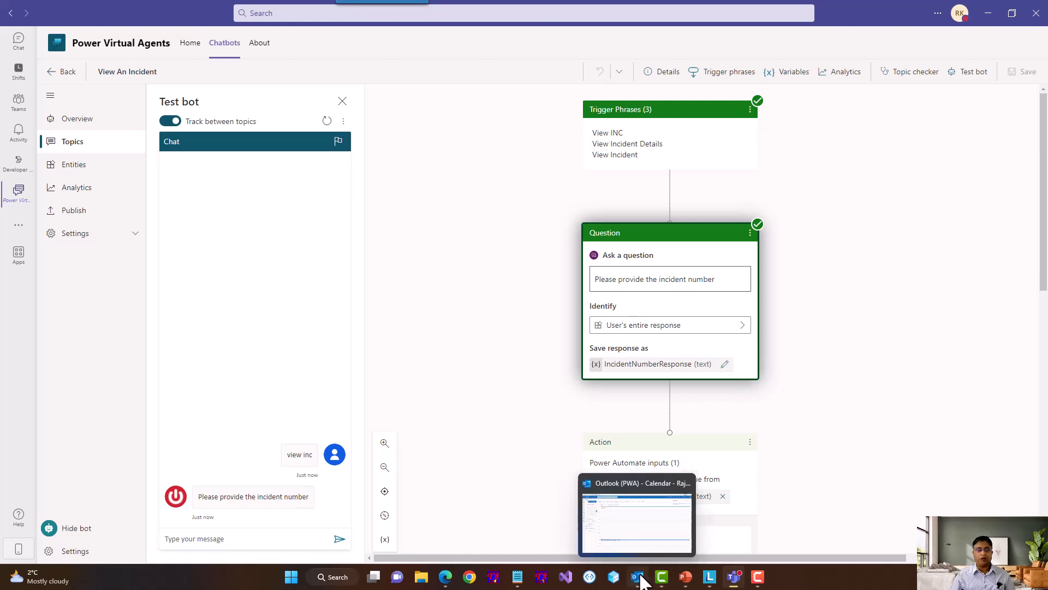
click(610, 528)
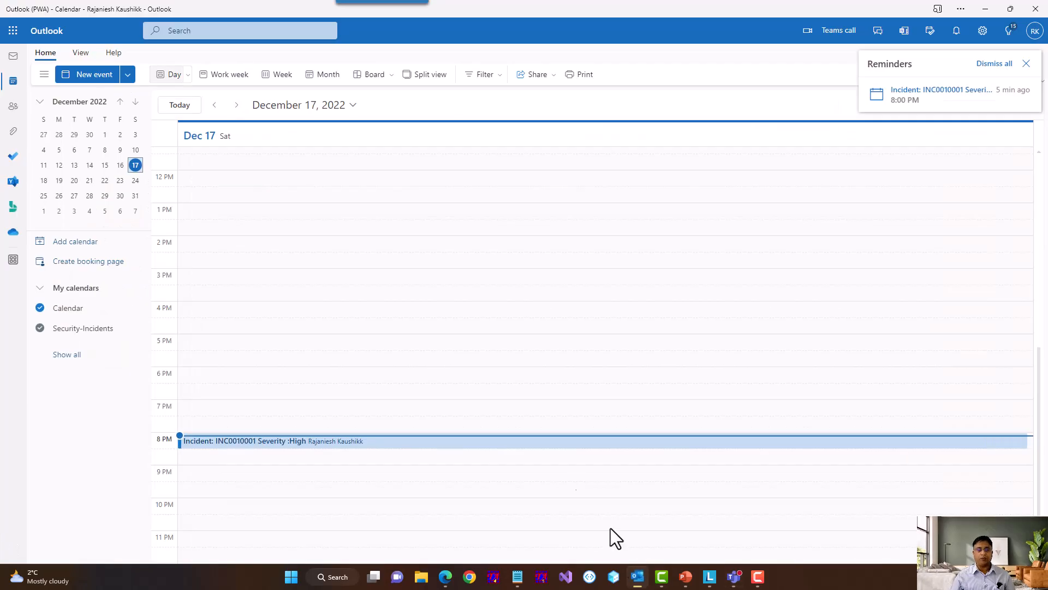
click(252, 443)
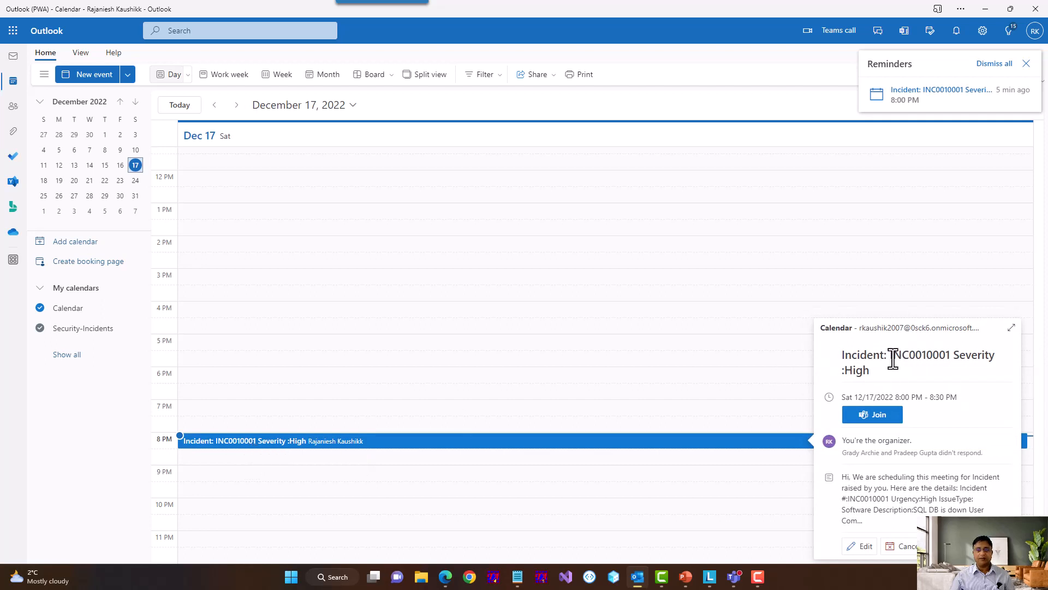
drag(893, 360, 952, 356)
key(ctrl+c)
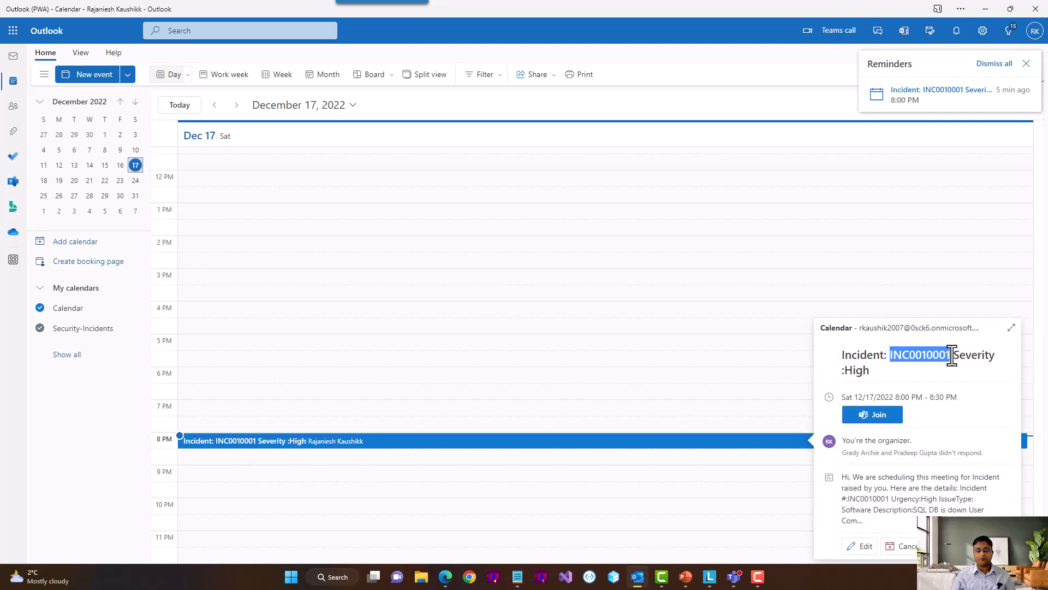
click(985, 8)
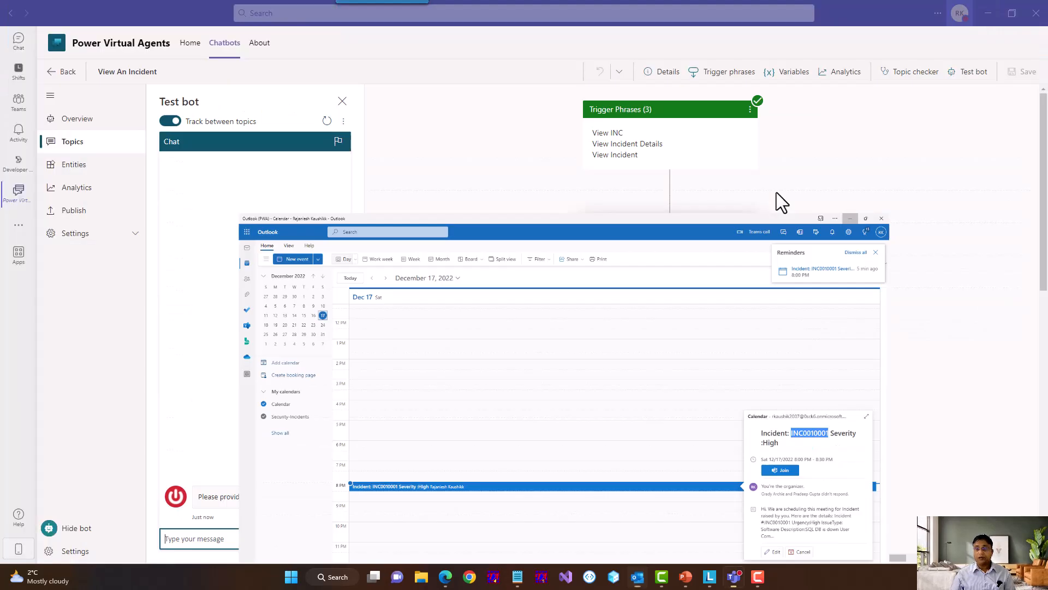
Step: Answer the bot's question in the test chat with the copied incident number INC0010001
click(241, 537)
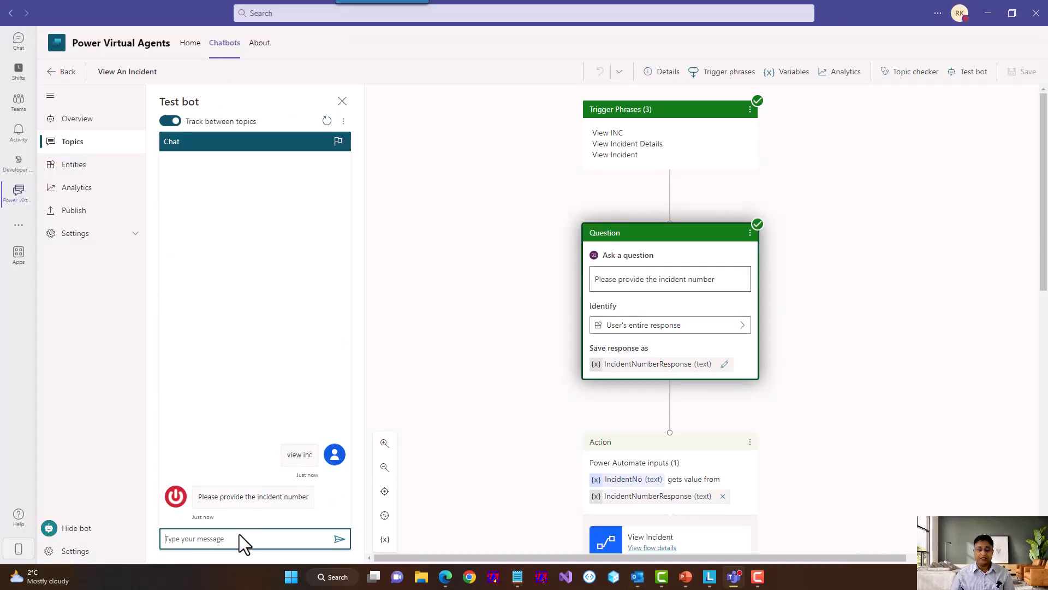
key(ctrl+v)
key(Return)
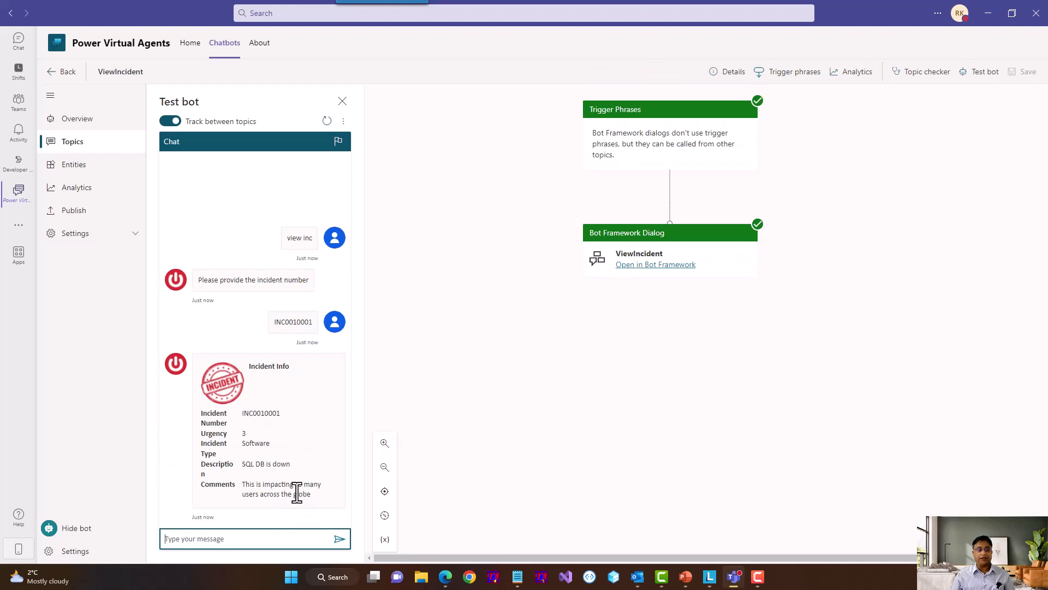
Step: Send "tkt" in the test chat to bring up the ServiceNow options
click(208, 540)
text(tkt)
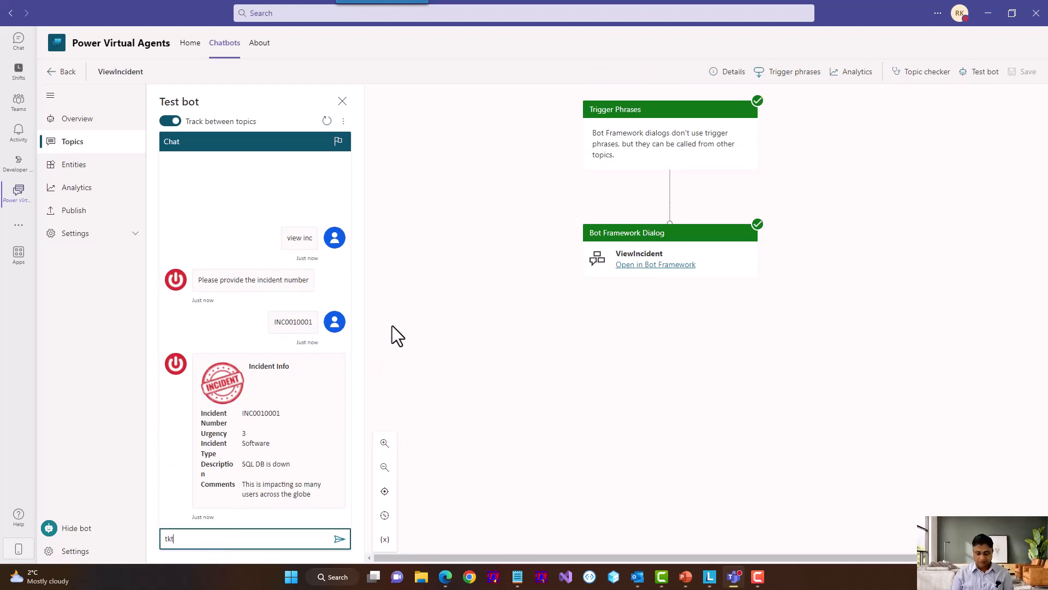
key(Return)
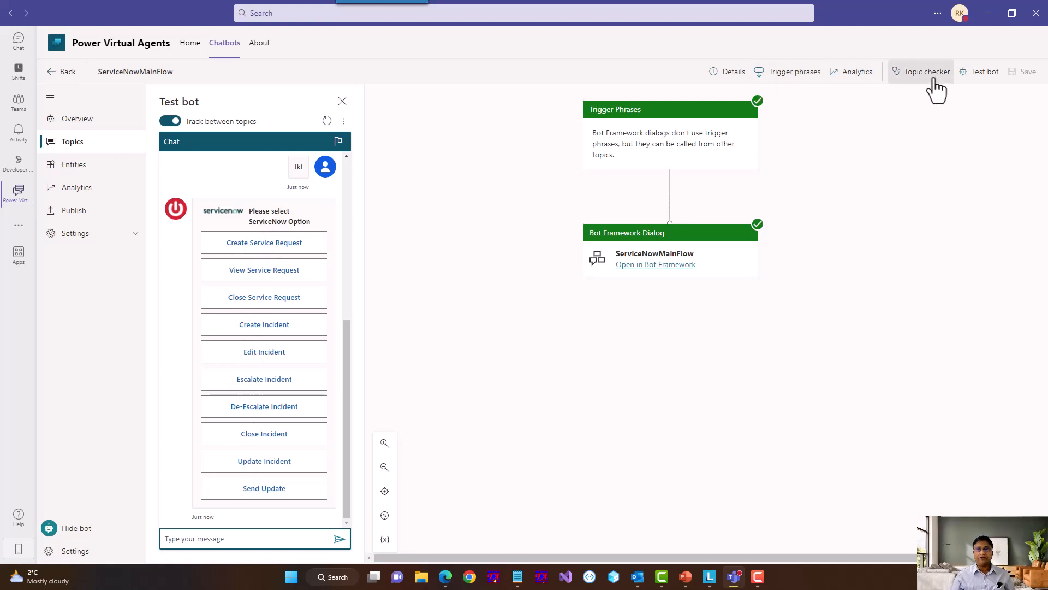
Step: Publish the latest content of ServiceNow chatBot
click(70, 218)
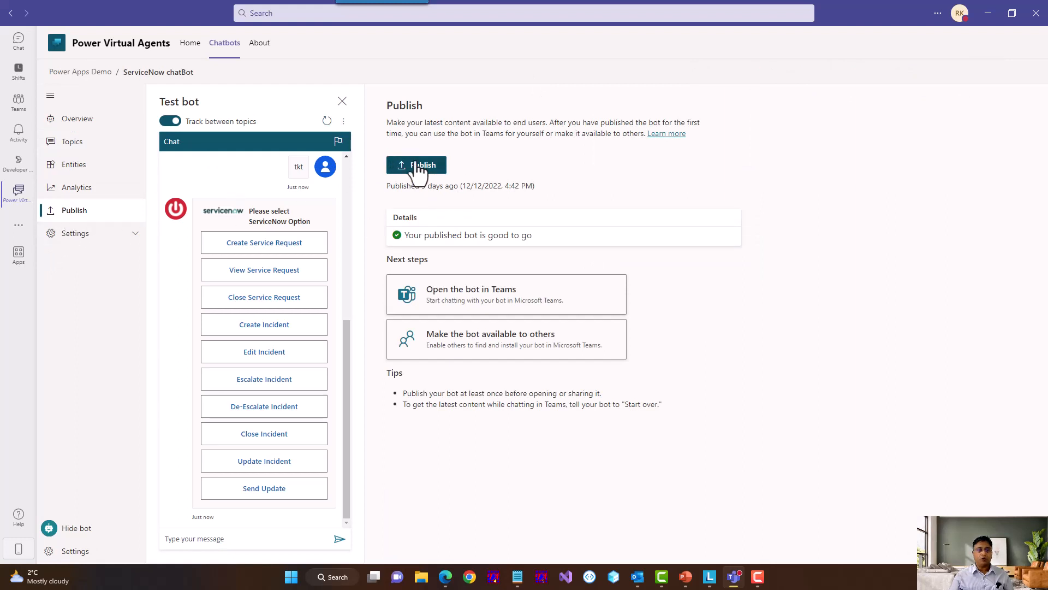
click(417, 167)
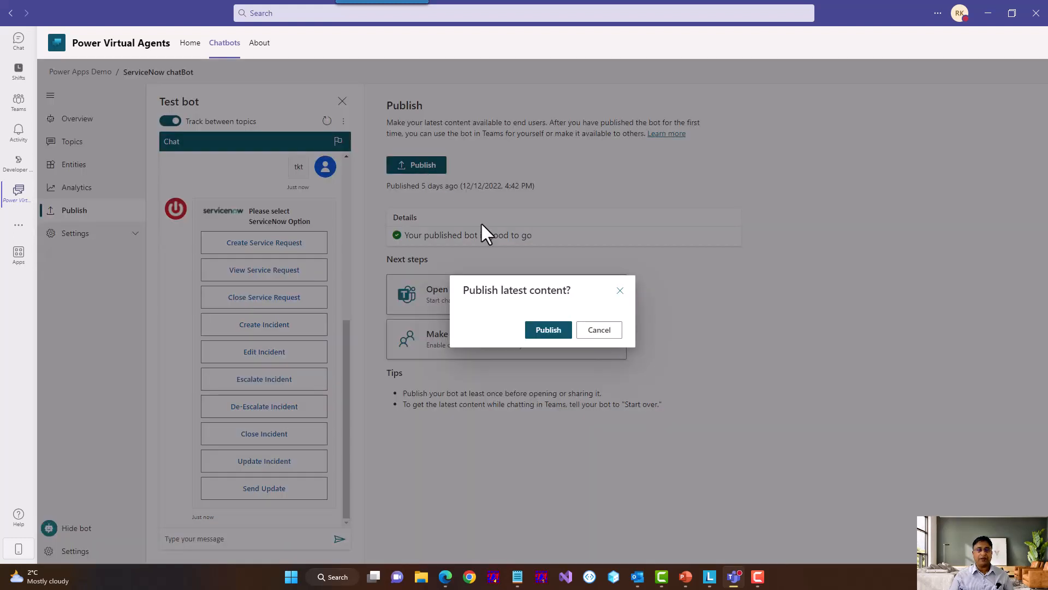
click(548, 330)
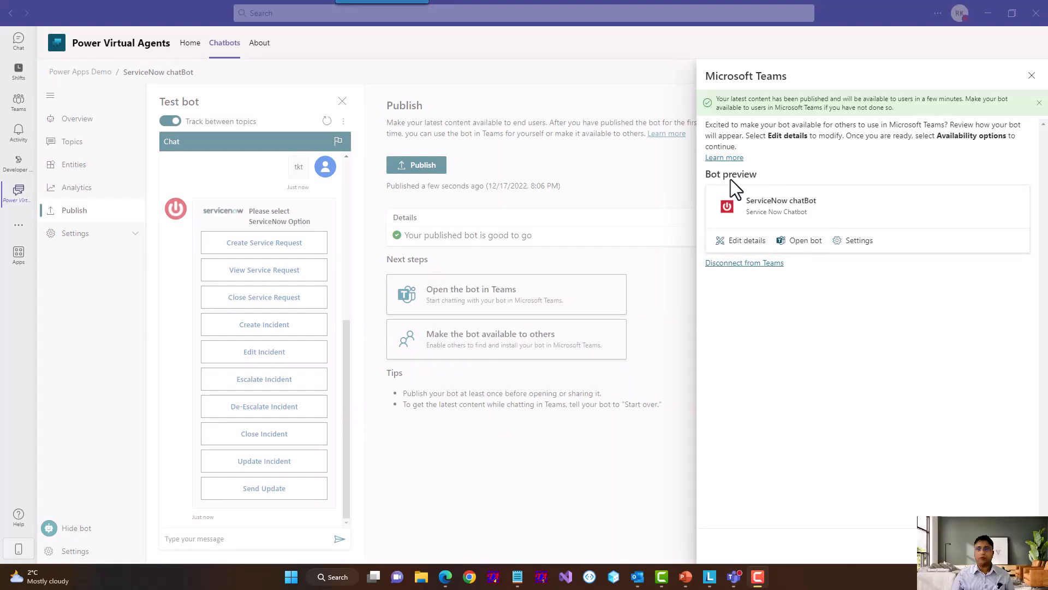
Step: Open the published bot in Teams and send it the message "tkt"
click(810, 244)
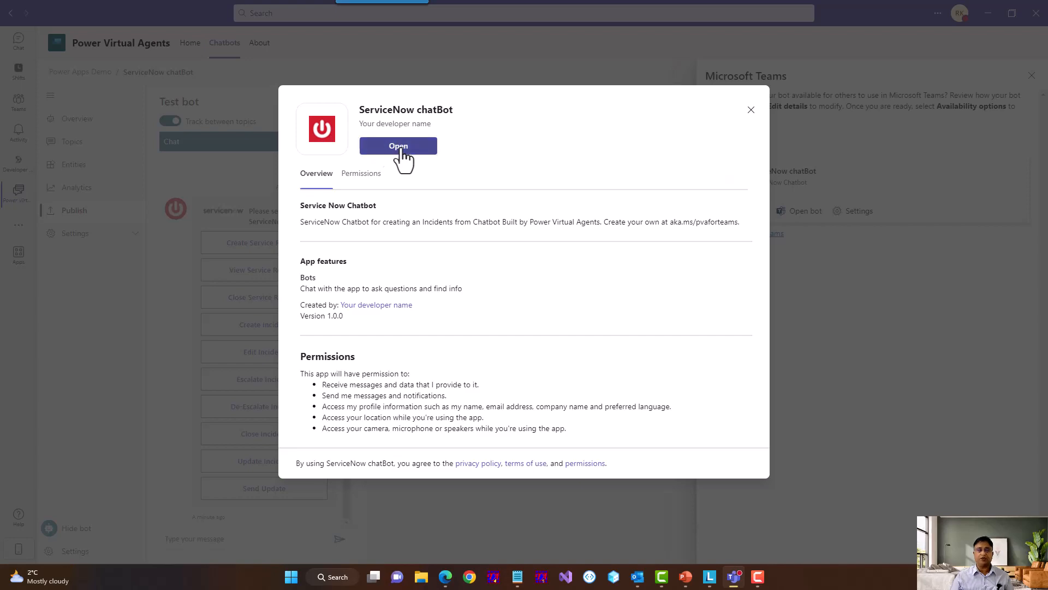
click(397, 146)
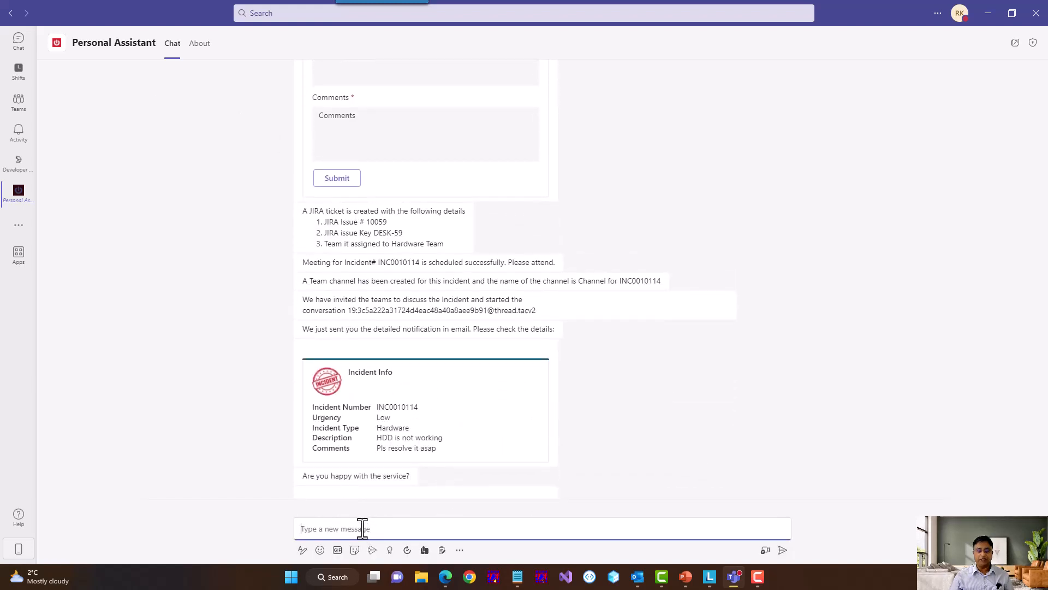
text(tkt)
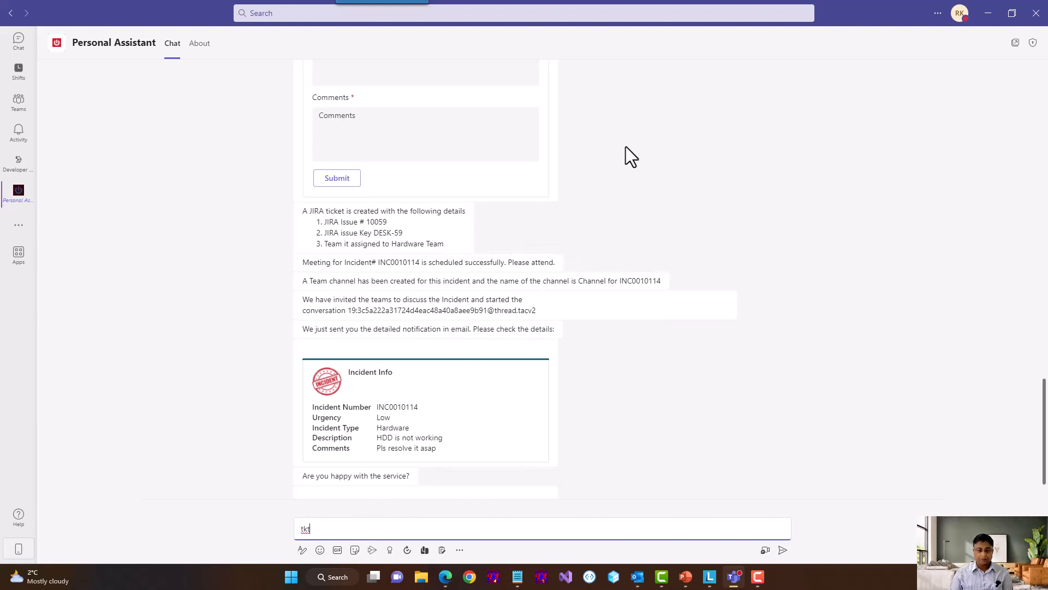
key(Return)
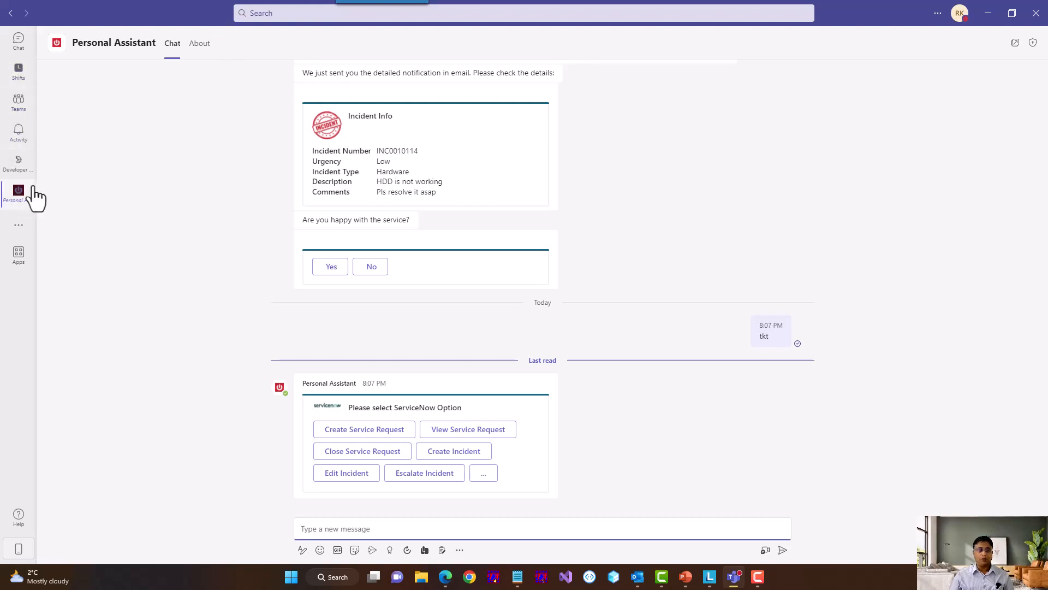
Step: Search the Teams apps for "power virtua" and open the Power Virtual Agents app
click(19, 251)
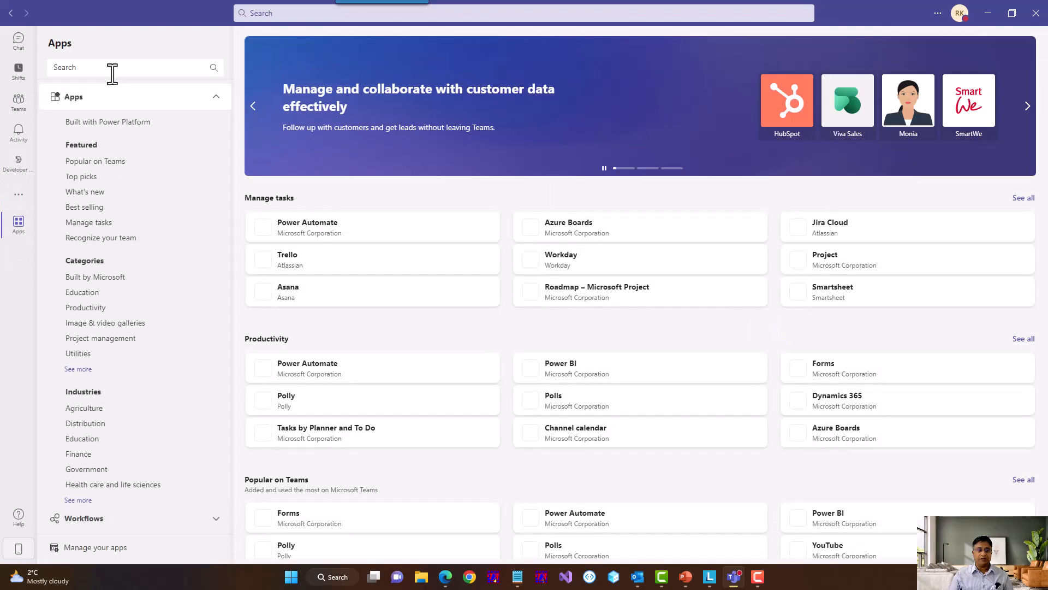
click(112, 68)
text(power)
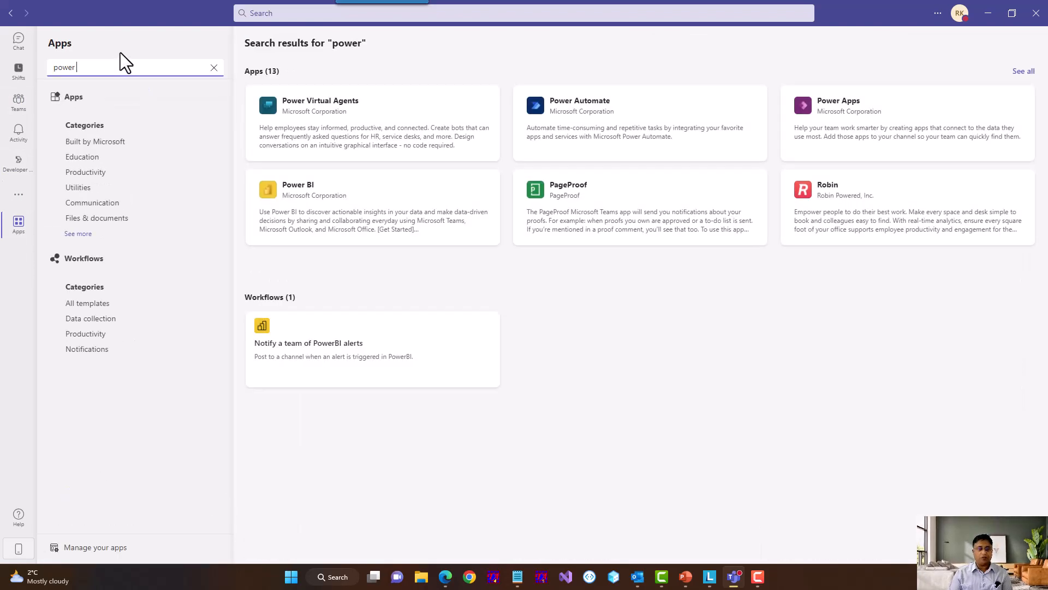
text( virtua)
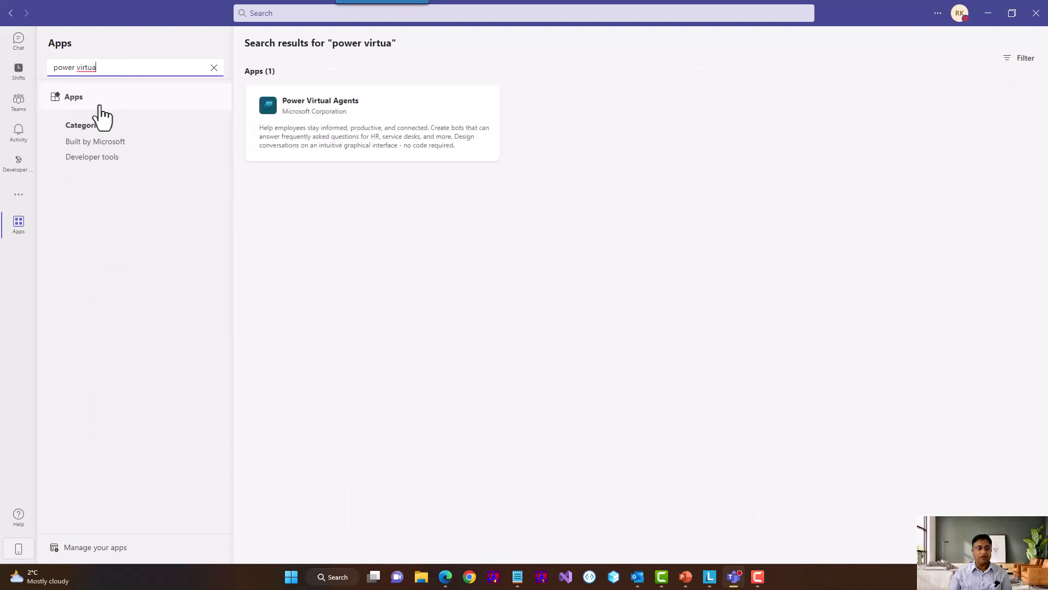
click(344, 126)
click(400, 148)
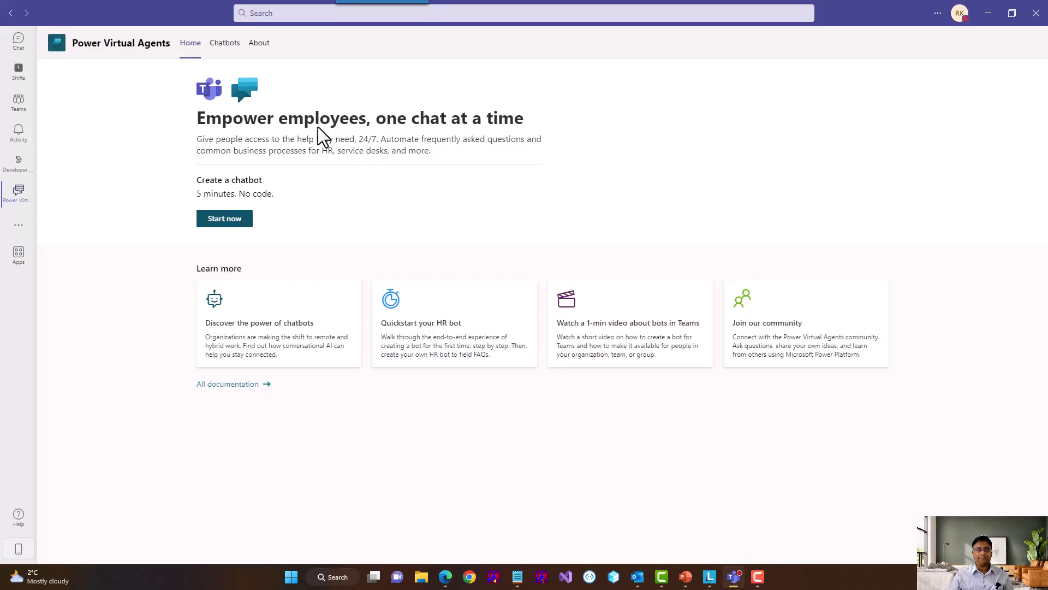
Step: Open ServiceNow chatBot from the owned chatbots and show its topics
click(221, 55)
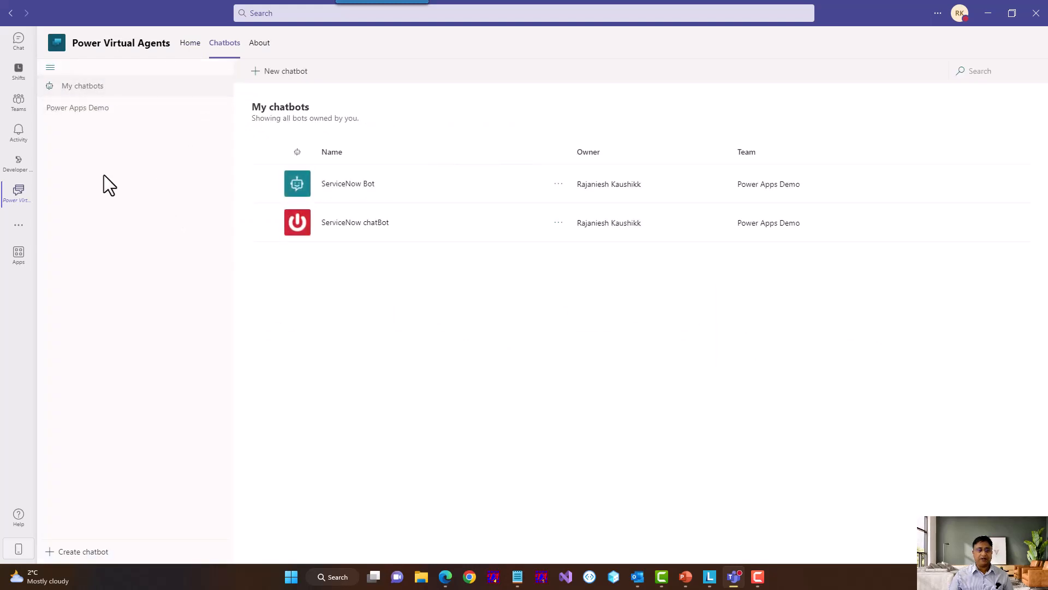
click(334, 224)
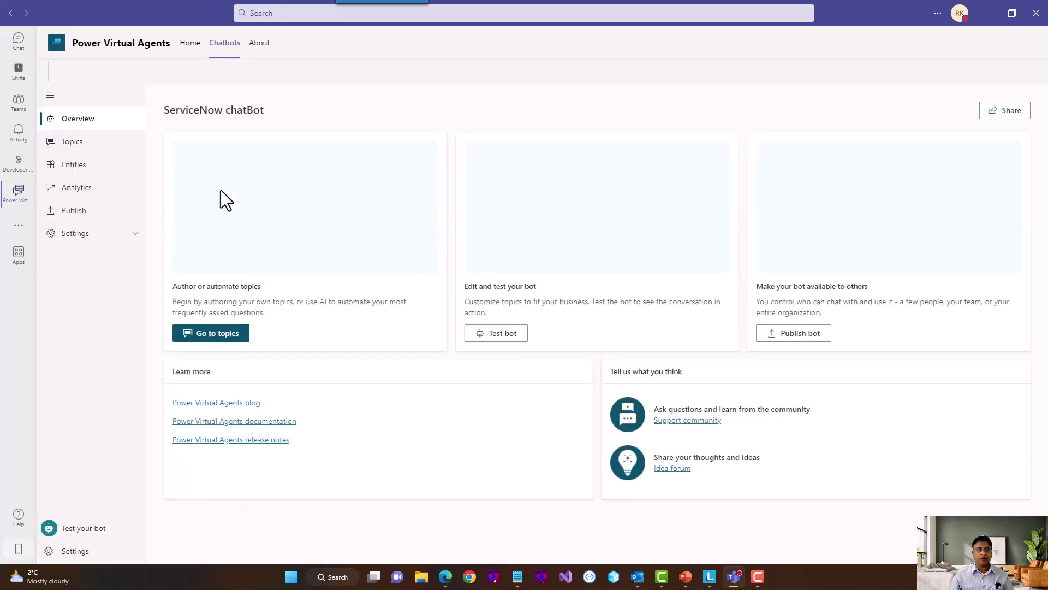
click(93, 150)
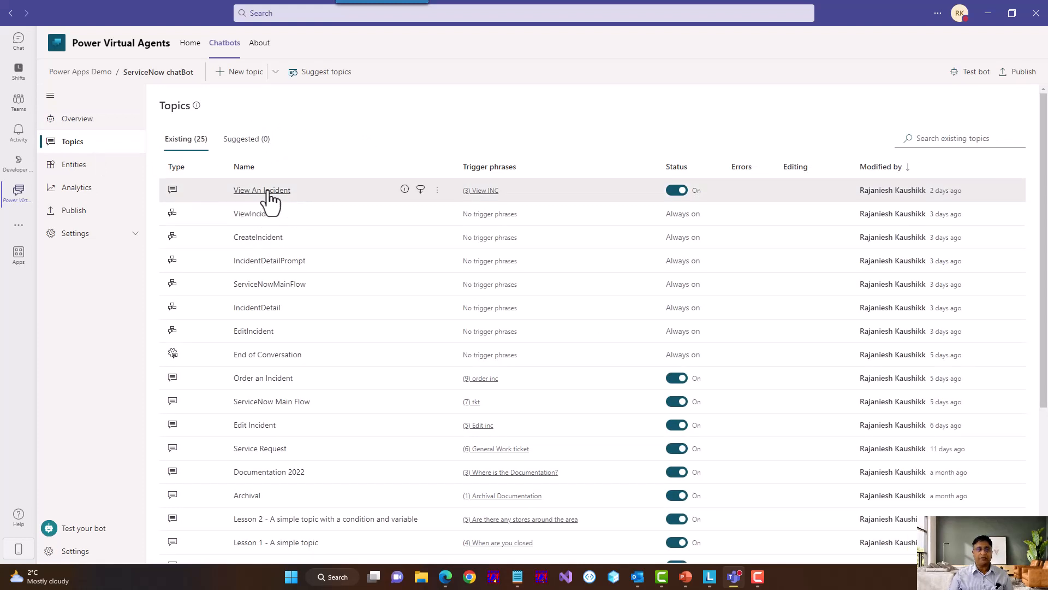
Step: Examine the Order an Incident topic's trigger phrases, the CreateIncident redirect with its outputs, and the Power Automate action inputs
click(261, 379)
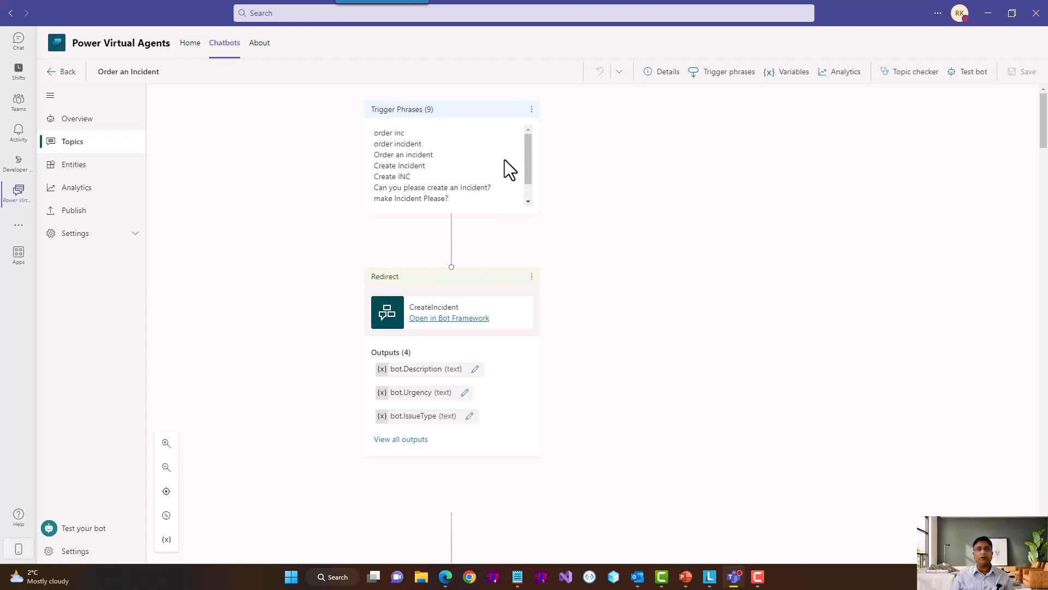
drag(527, 154, 517, 199)
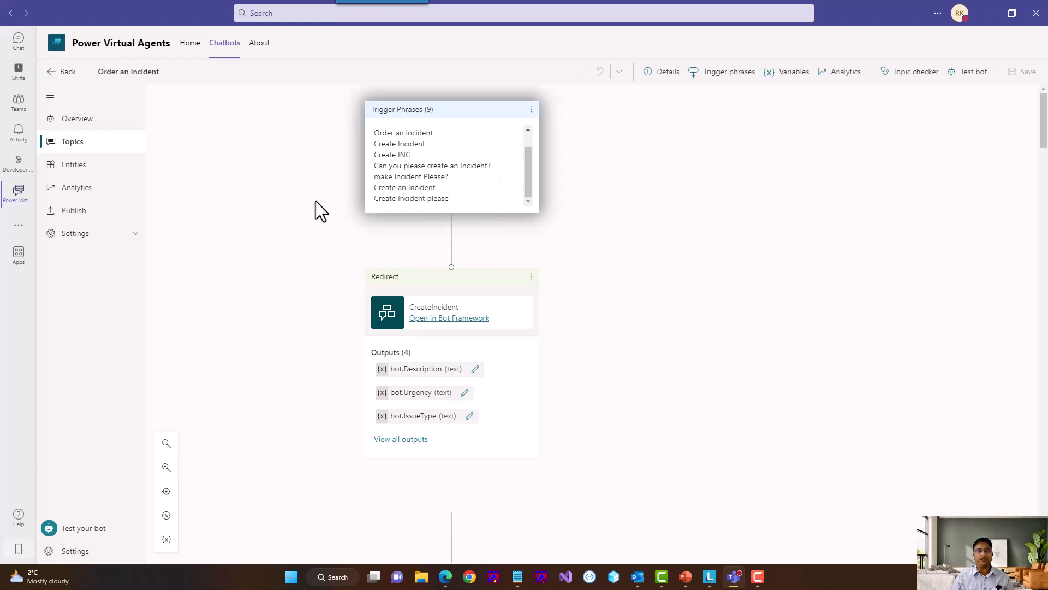
scroll(470, 304, down, 5)
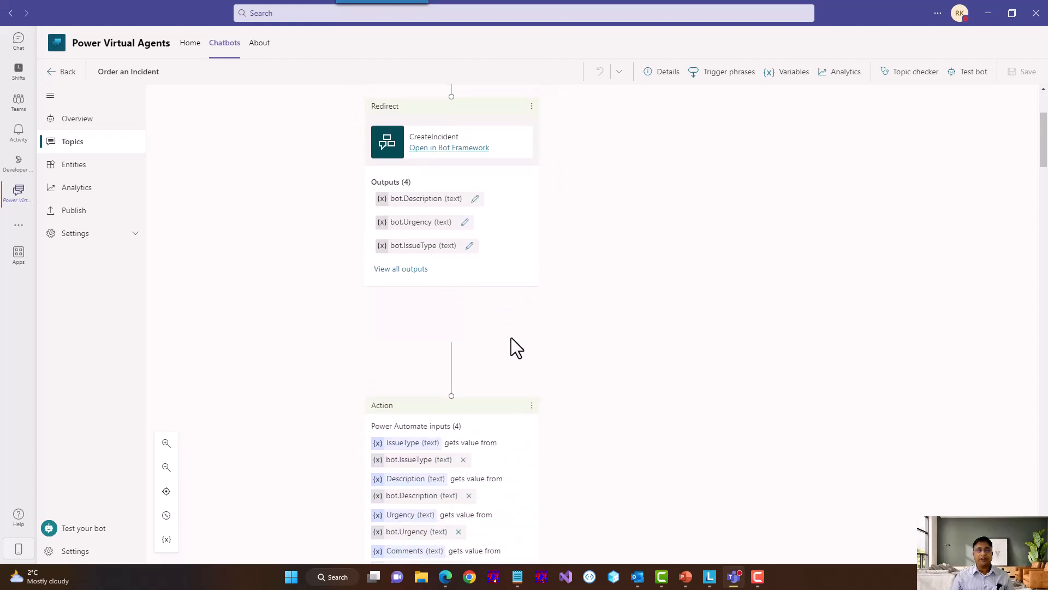
scroll(434, 168, up, 2)
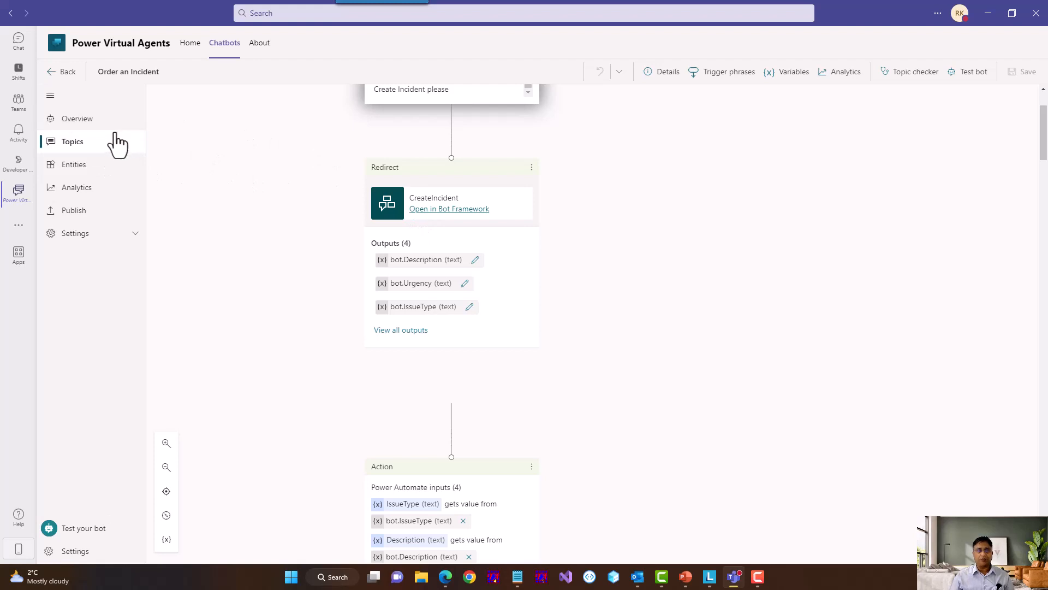
Step: Return to the topics list and launch ServiceNow chatBot in Bot Framework Composer
click(81, 145)
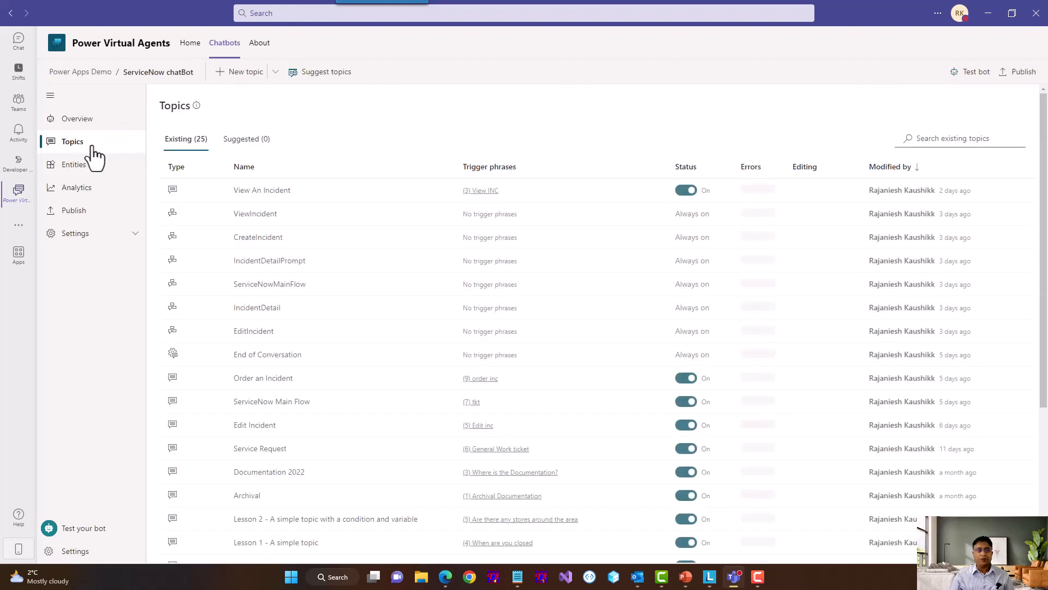
click(275, 73)
click(267, 143)
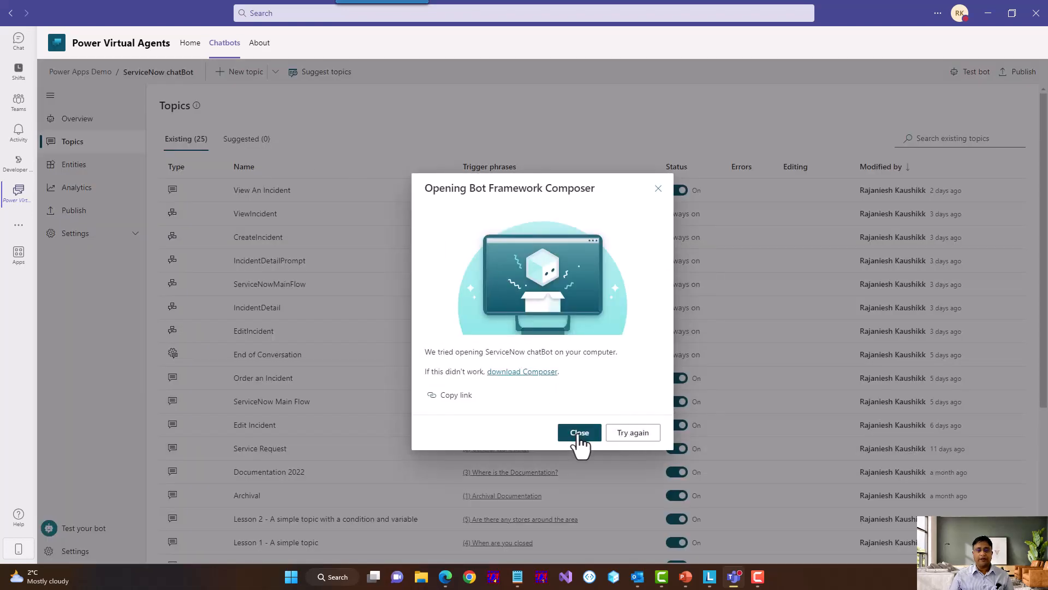
click(577, 437)
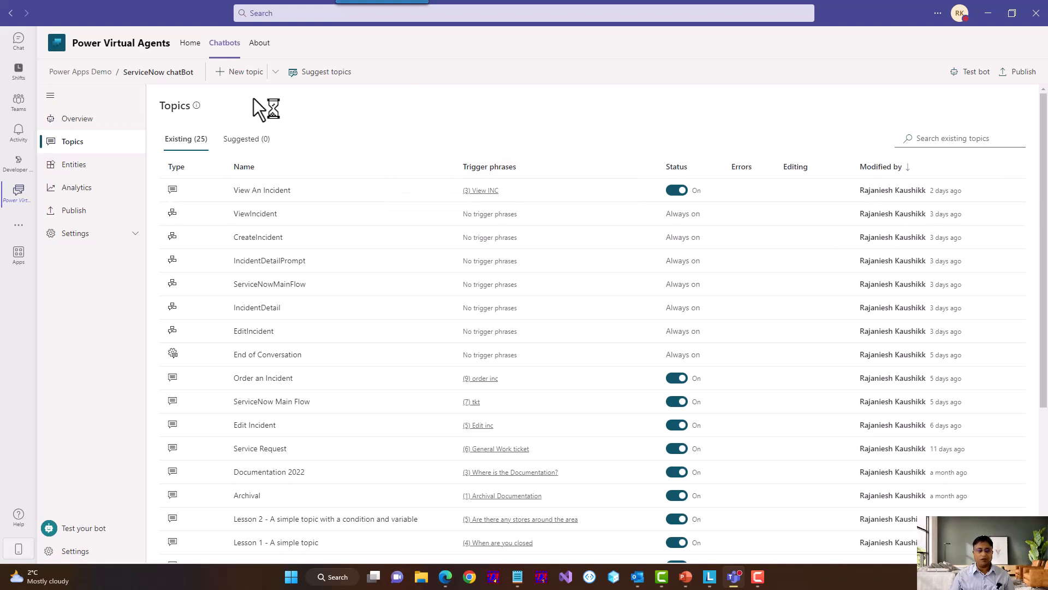
Step: Switch to the web browser, open adaptivecards.io in a new tab and view its Samples and Templates page
click(987, 15)
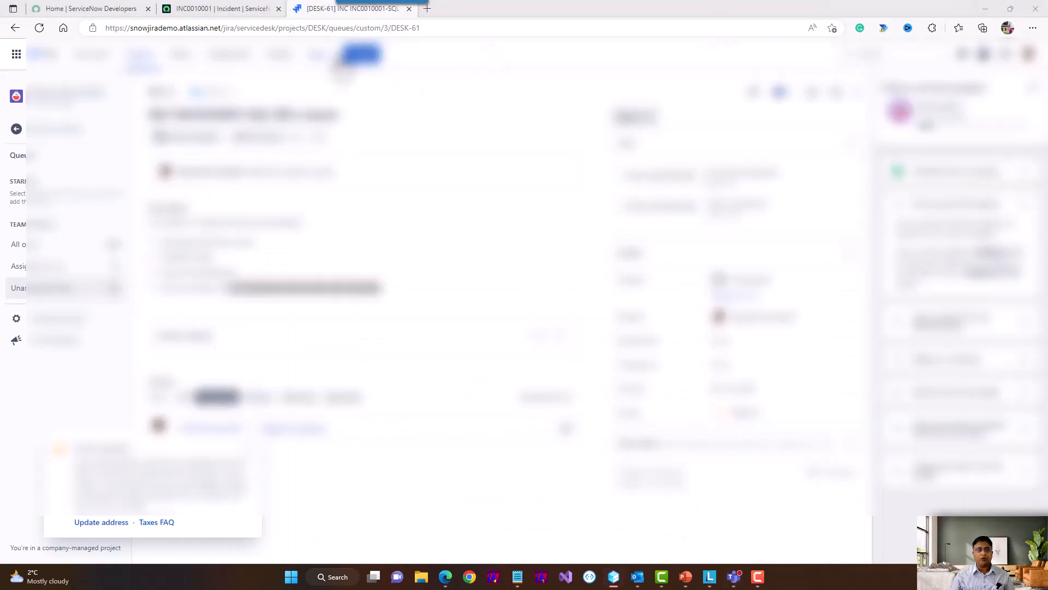
click(425, 10)
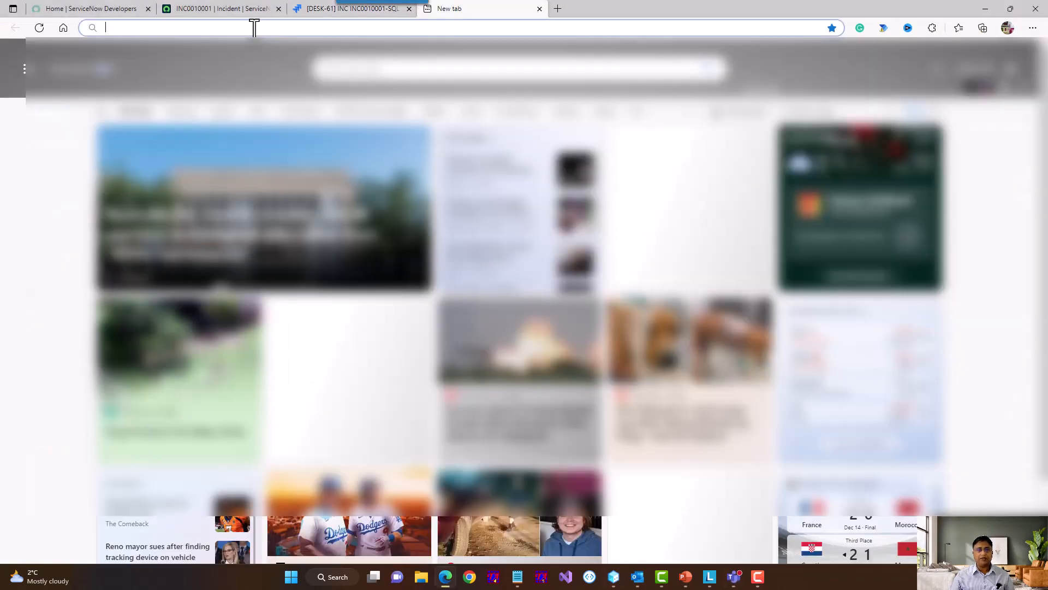
text(adaptive)
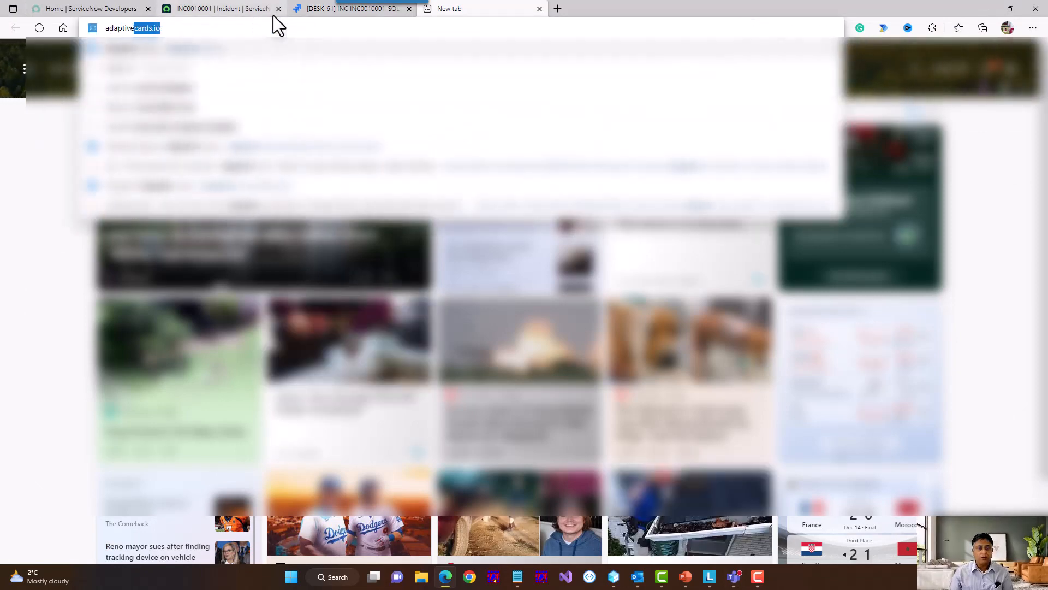
key(Return)
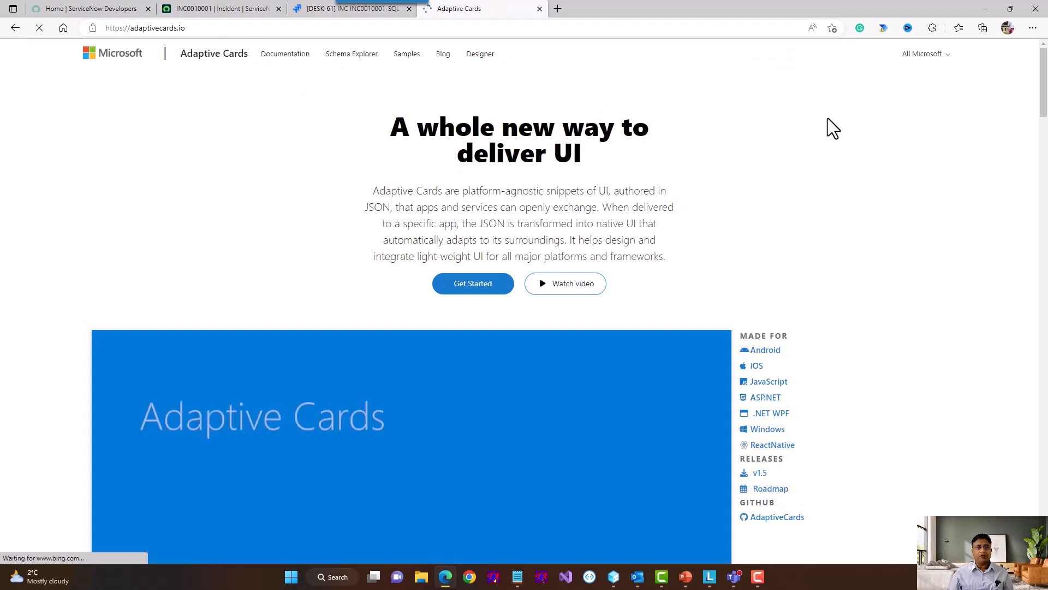
click(399, 57)
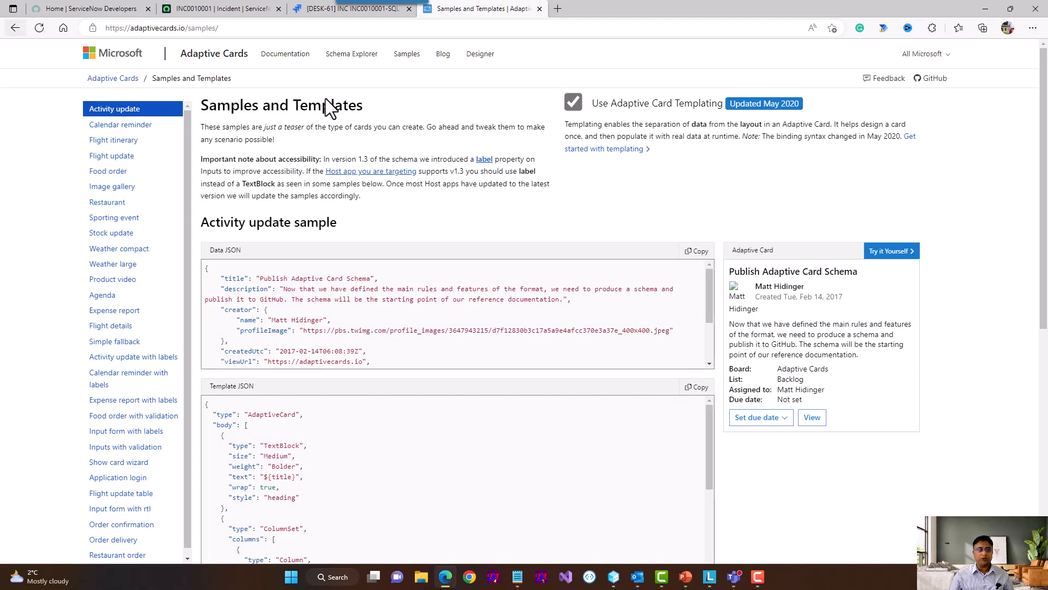
click(17, 27)
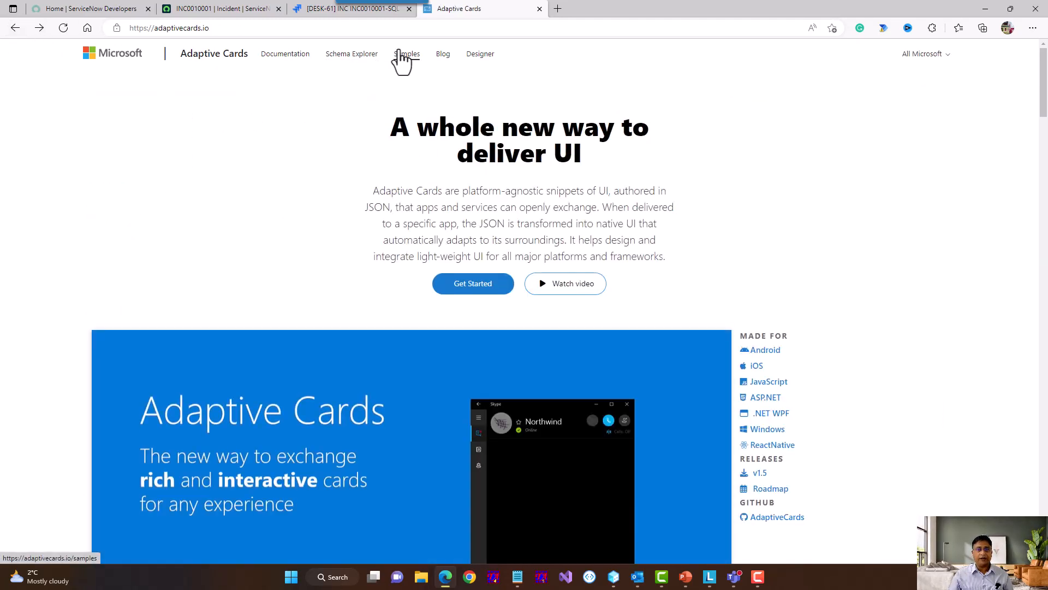
Step: Open the Adaptive Cards Designer, browse the sample cards offered for a new card and create a Blank Card
click(490, 57)
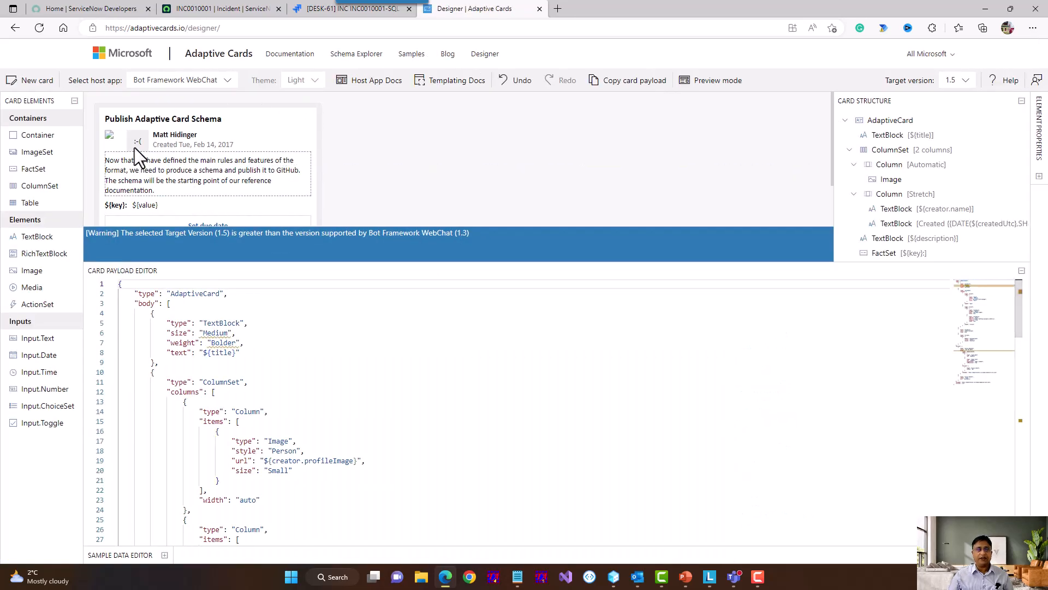
click(34, 82)
scroll(732, 337, down, 8)
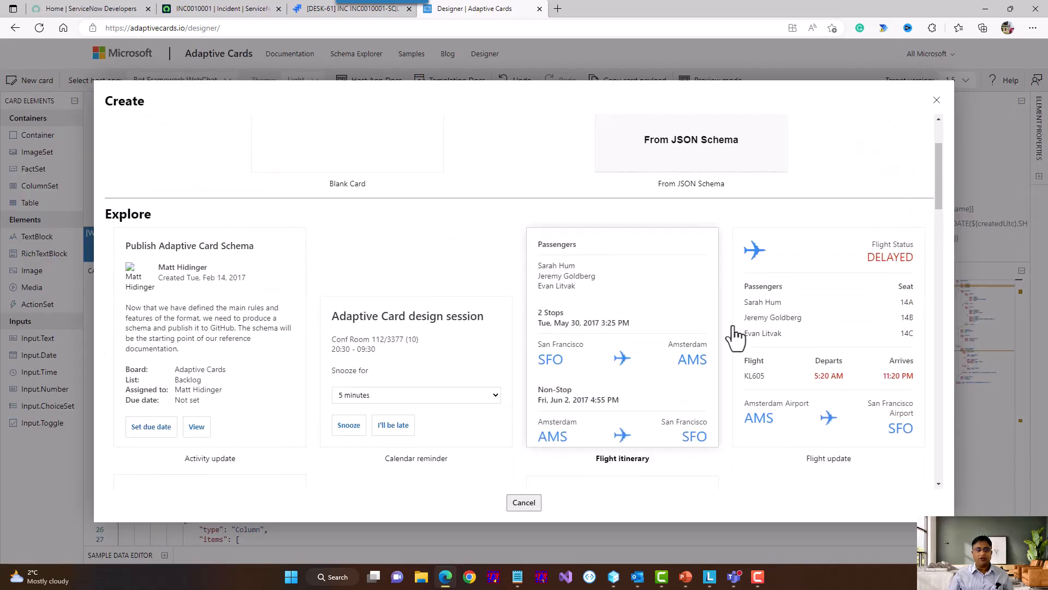
scroll(423, 346, down, 7)
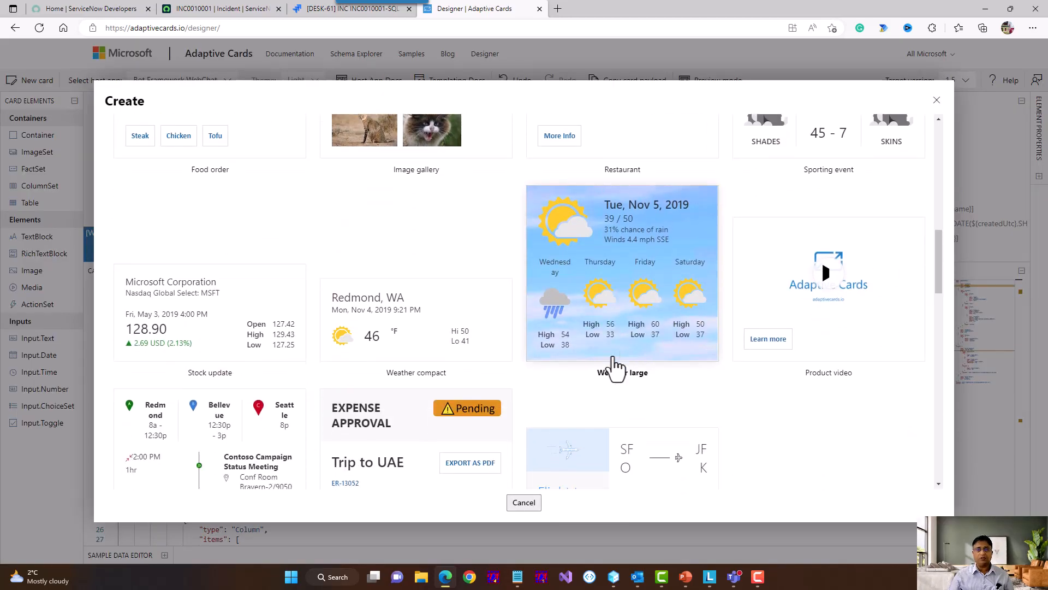
scroll(426, 227, up, 5)
scroll(415, 273, up, 10)
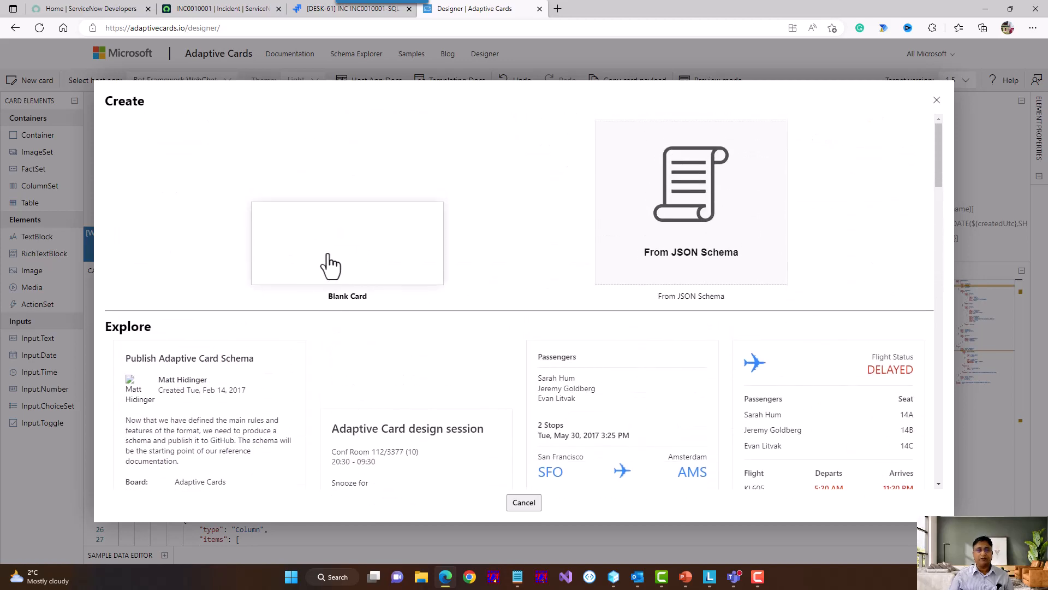
click(345, 255)
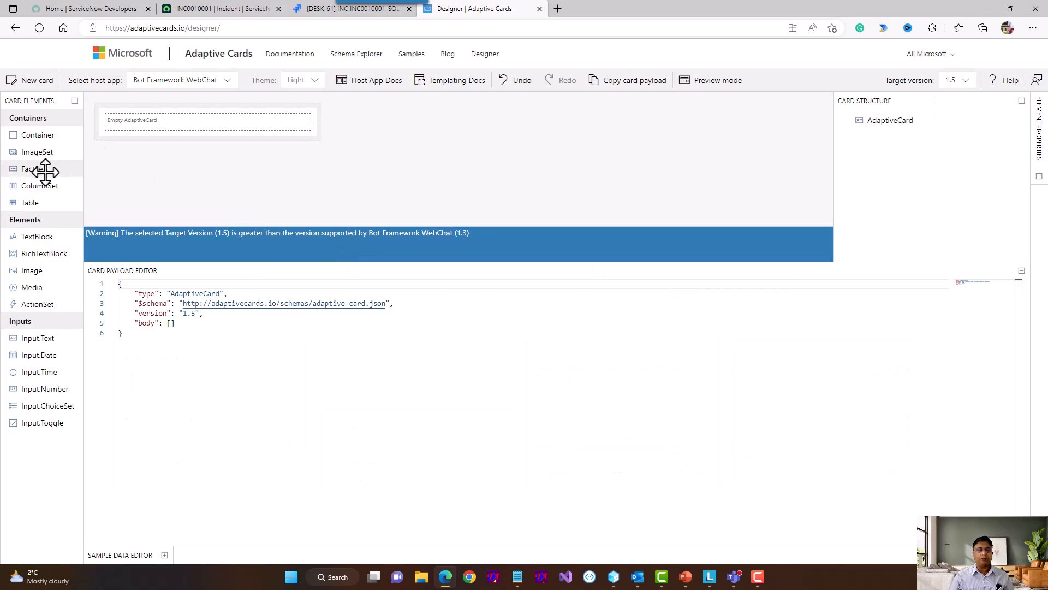
Step: Add a FactSet with a Table below it to the blank card and view the card and its payload in Preview mode
drag(41, 169, 145, 122)
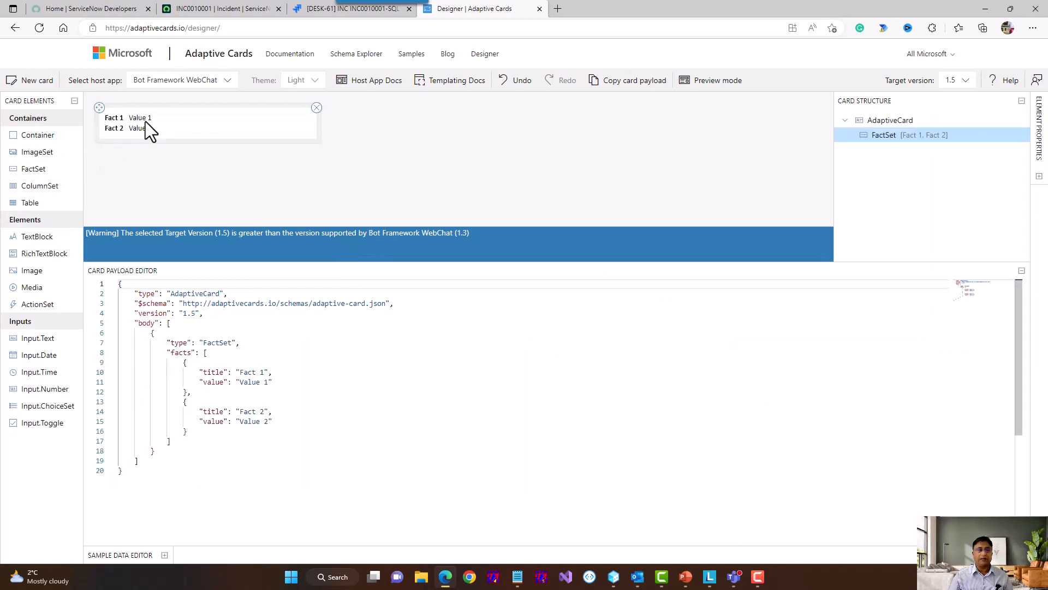
drag(41, 206, 185, 126)
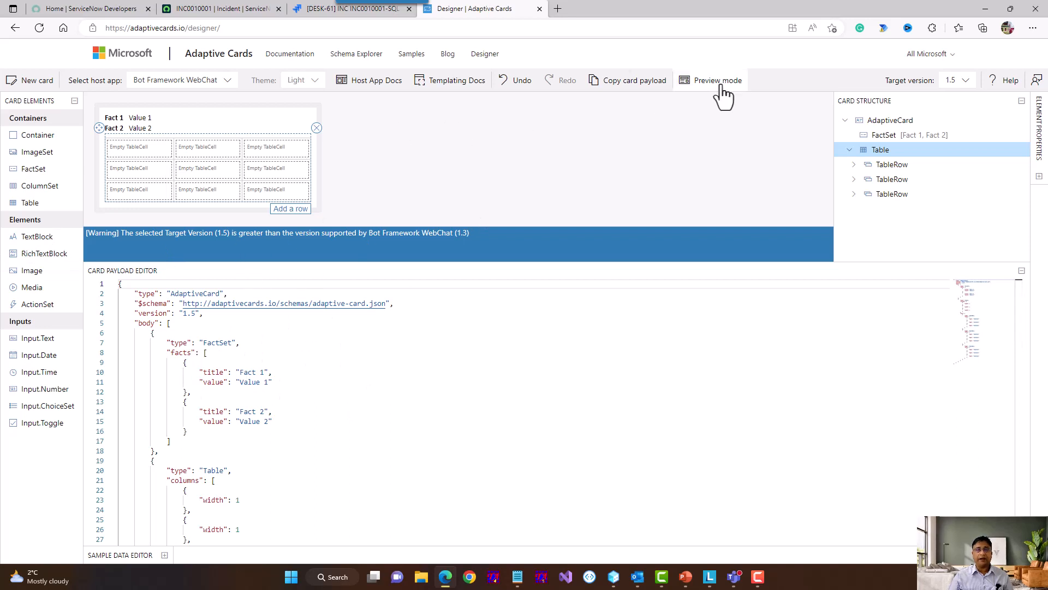
click(690, 87)
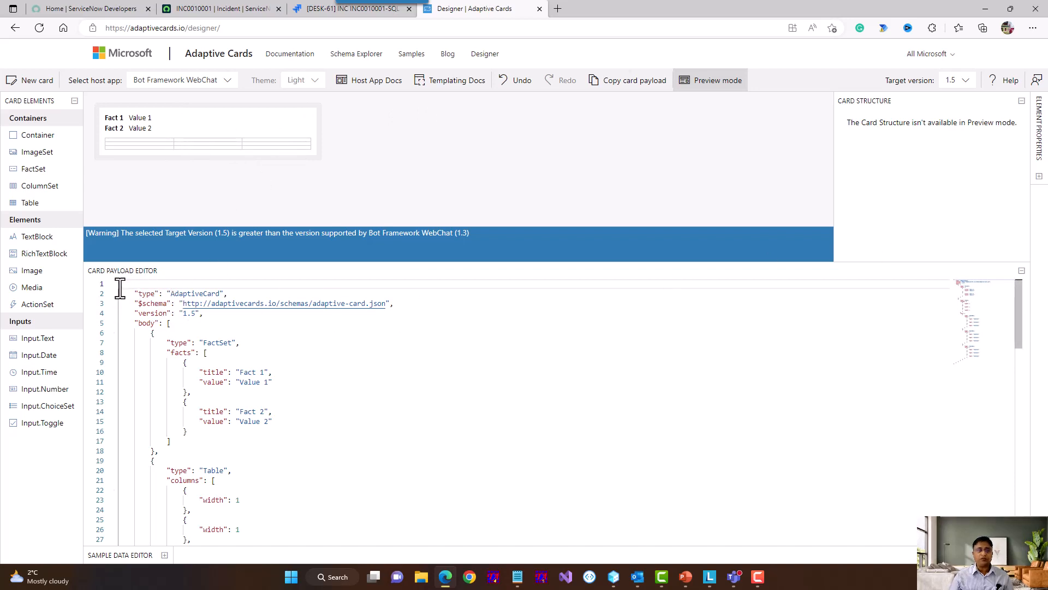
drag(120, 289, 312, 563)
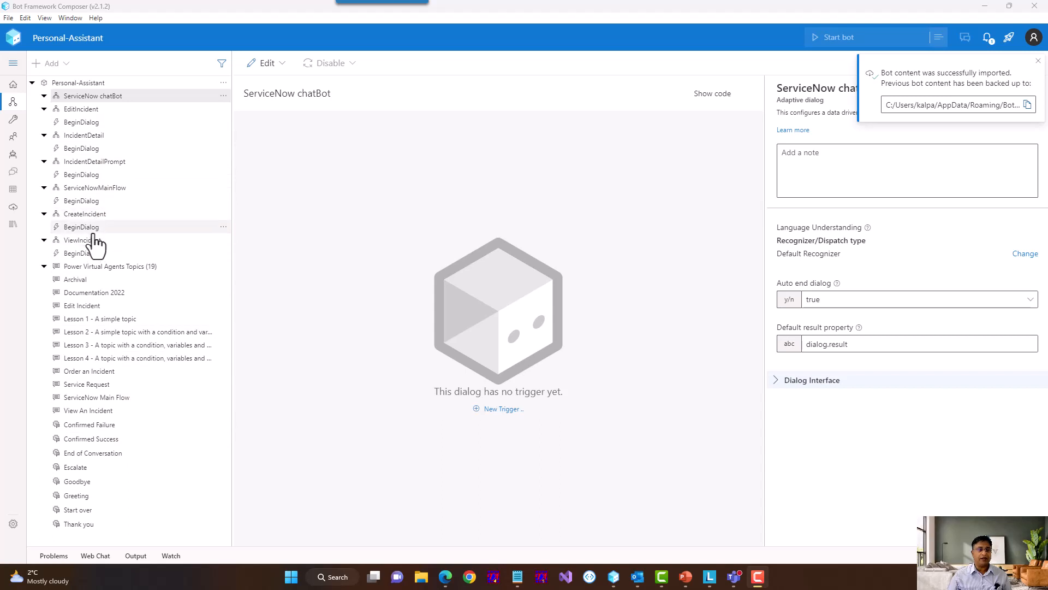
Step: In Bot Framework Composer, open the CreateIncident dialog's BeginDialog and inspect the bot response of its Prompt for text
click(154, 225)
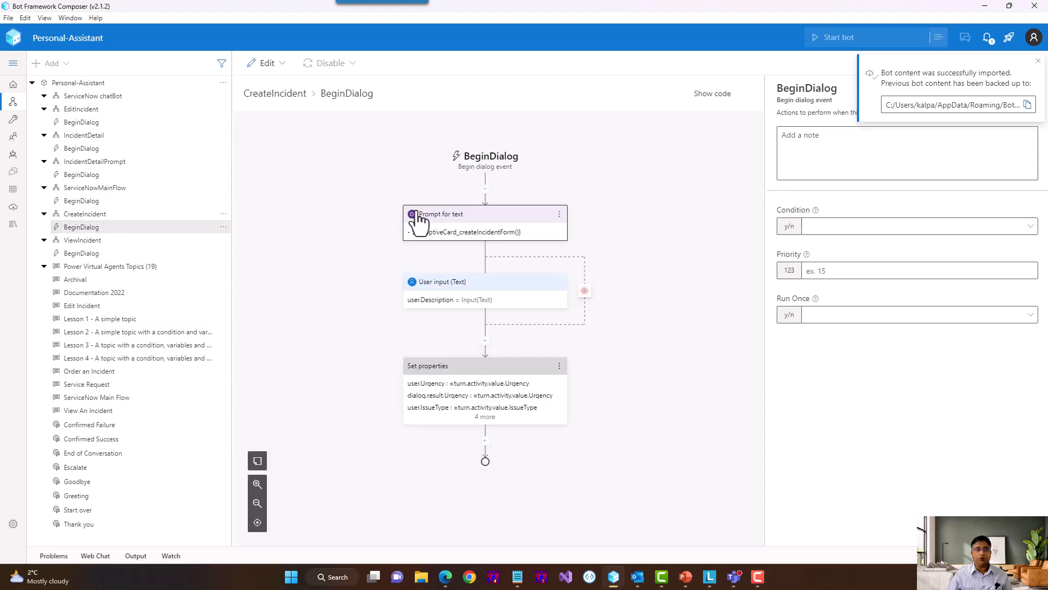
click(1038, 60)
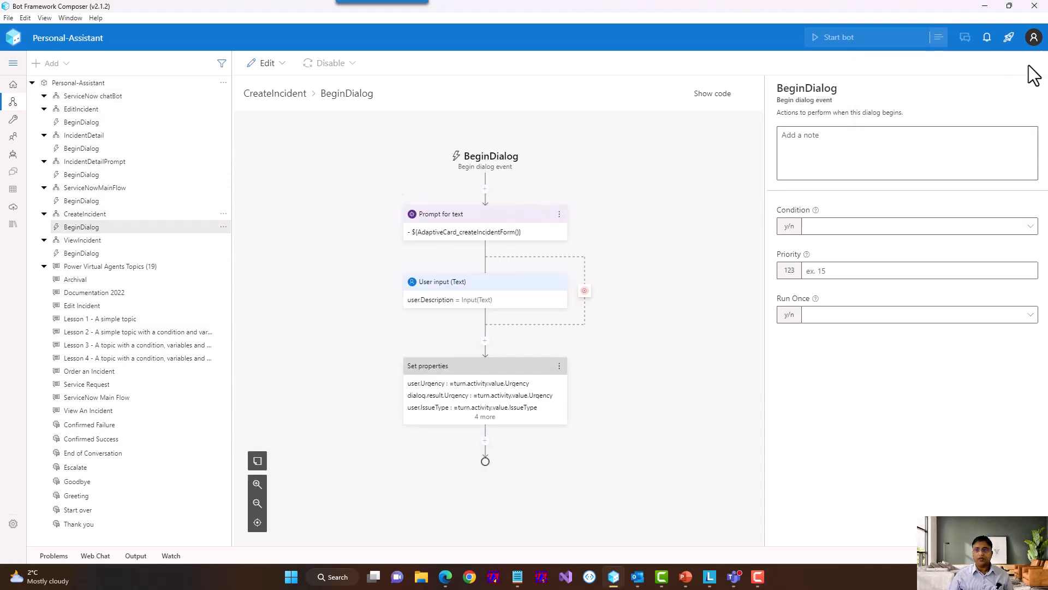
click(483, 236)
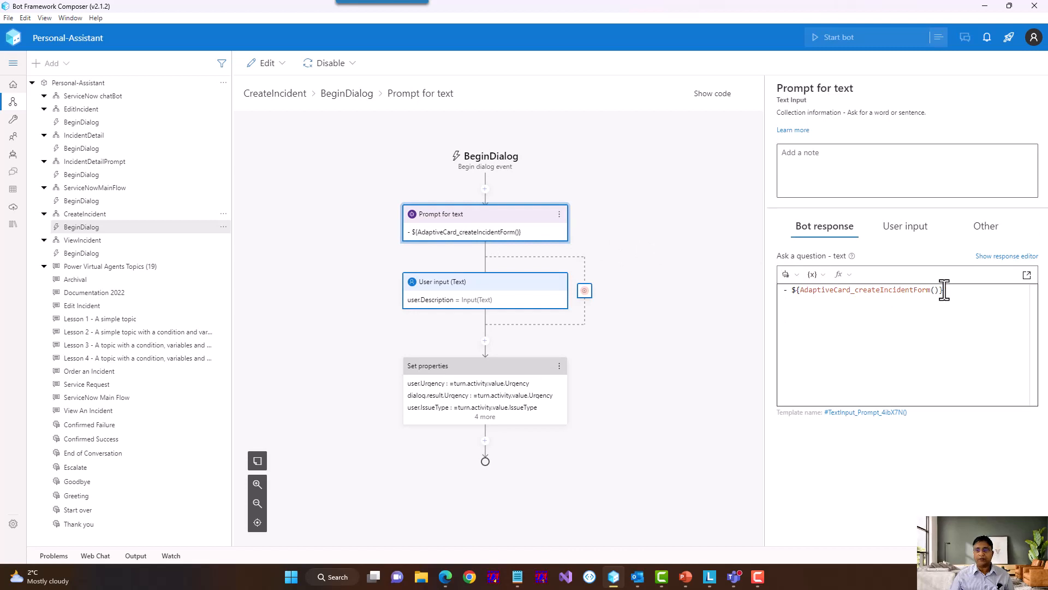
click(944, 290)
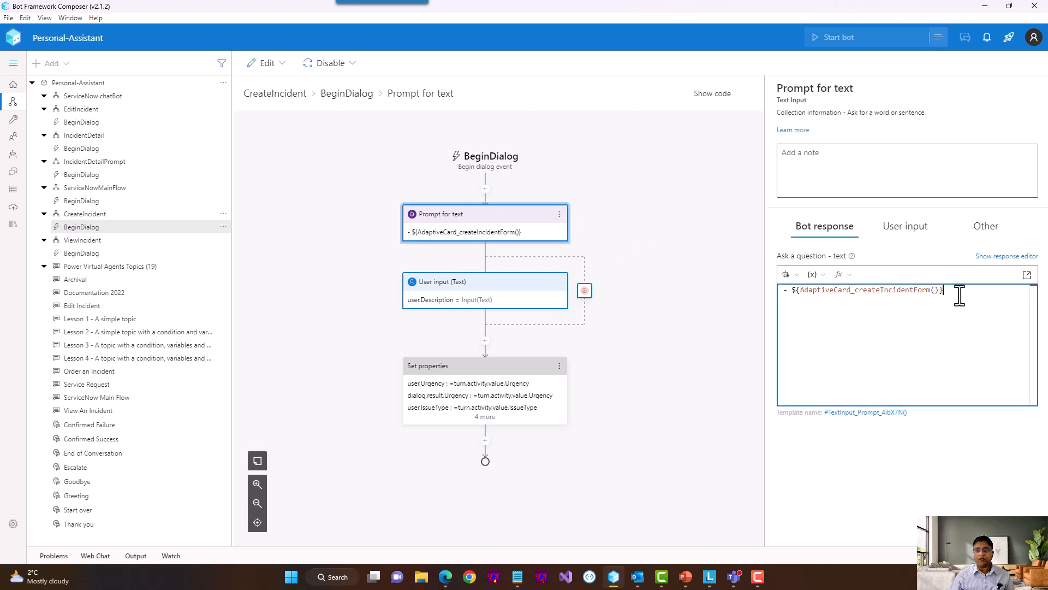
Step: Open the bot responses of CreateIncident and show their code
click(19, 162)
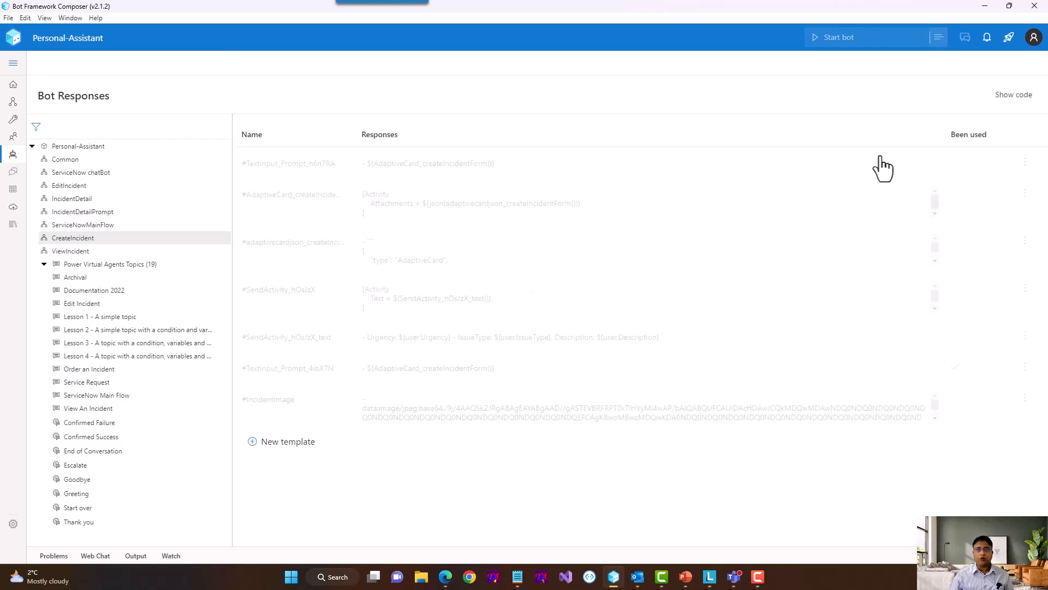
click(1017, 99)
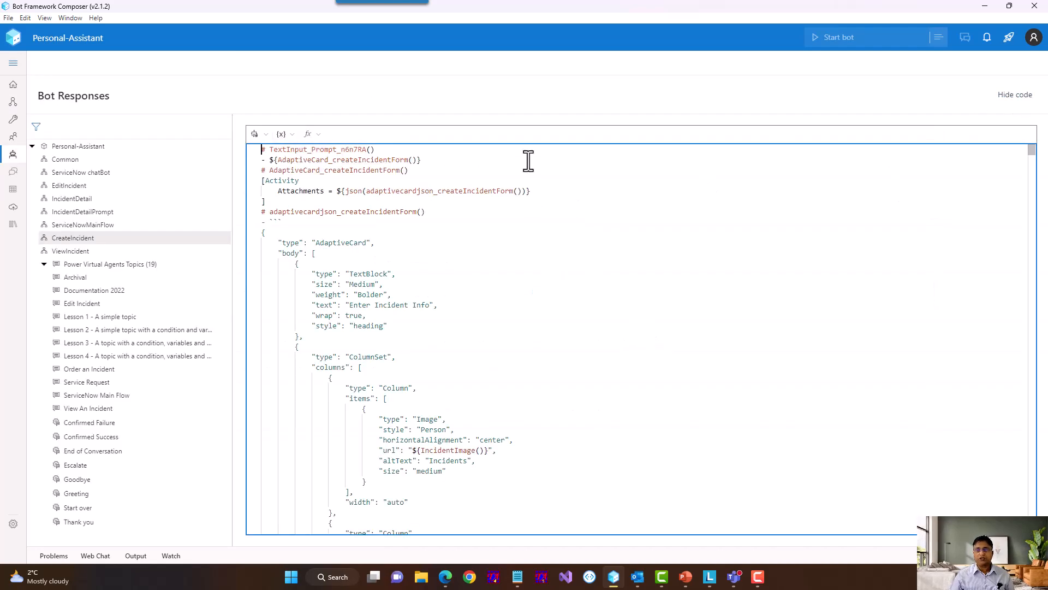
Step: Examine the adaptivecardjson_createIncidentForm code and trace its image URL to the IncidentImage template with the base64 data
scroll(374, 242, down, 2)
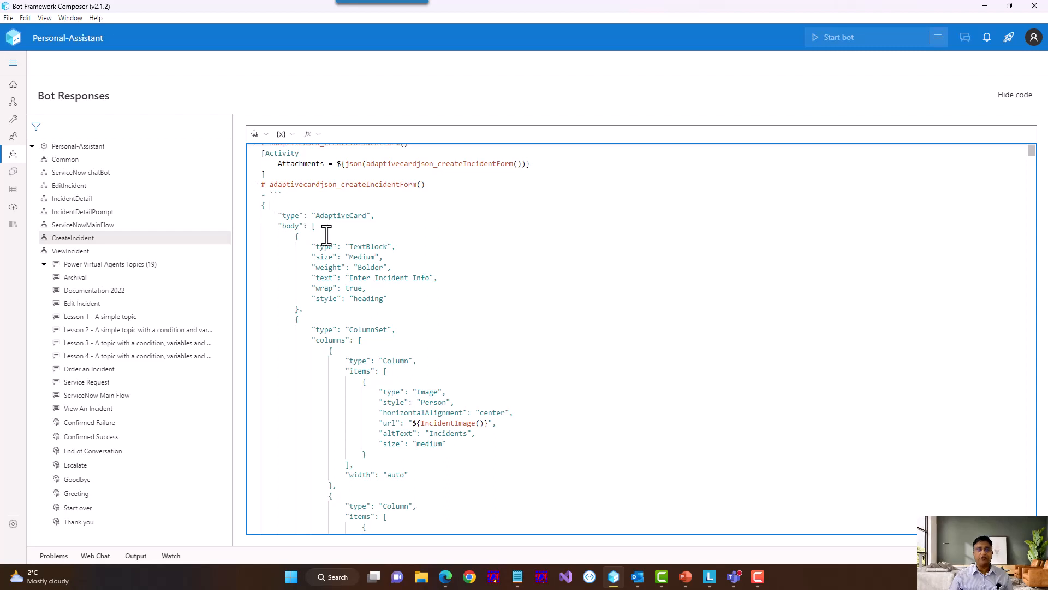
scroll(384, 285, down, 5)
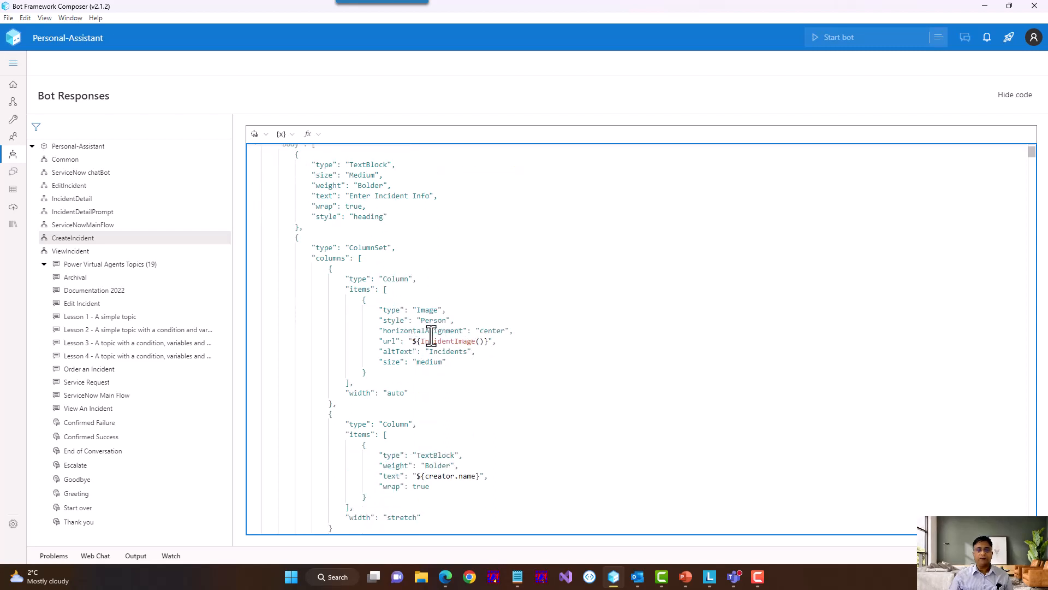
scroll(441, 345, up, 2)
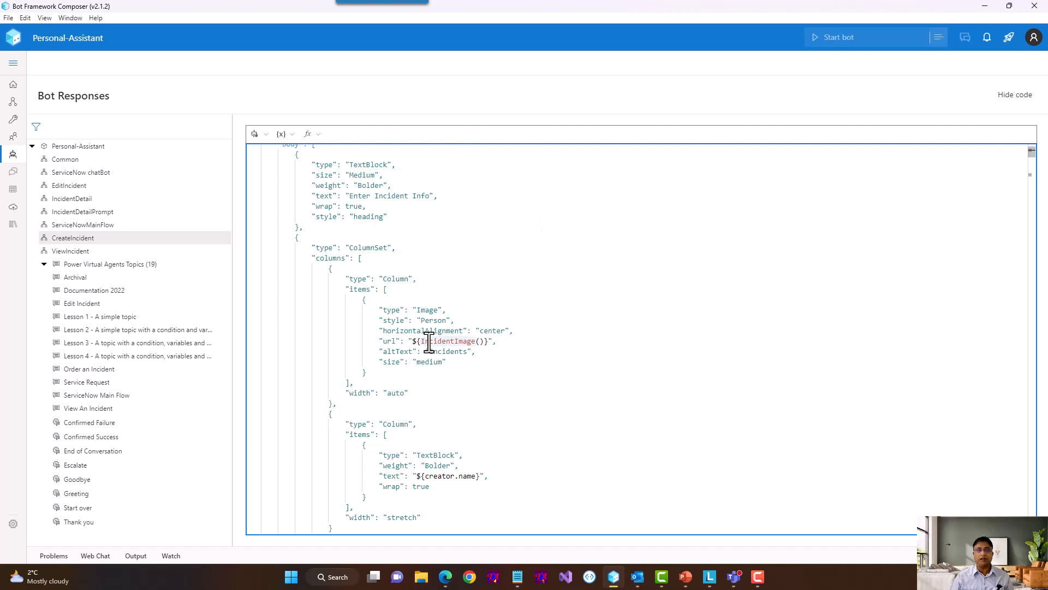
scroll(483, 337, down, 3)
scroll(476, 327, down, 12)
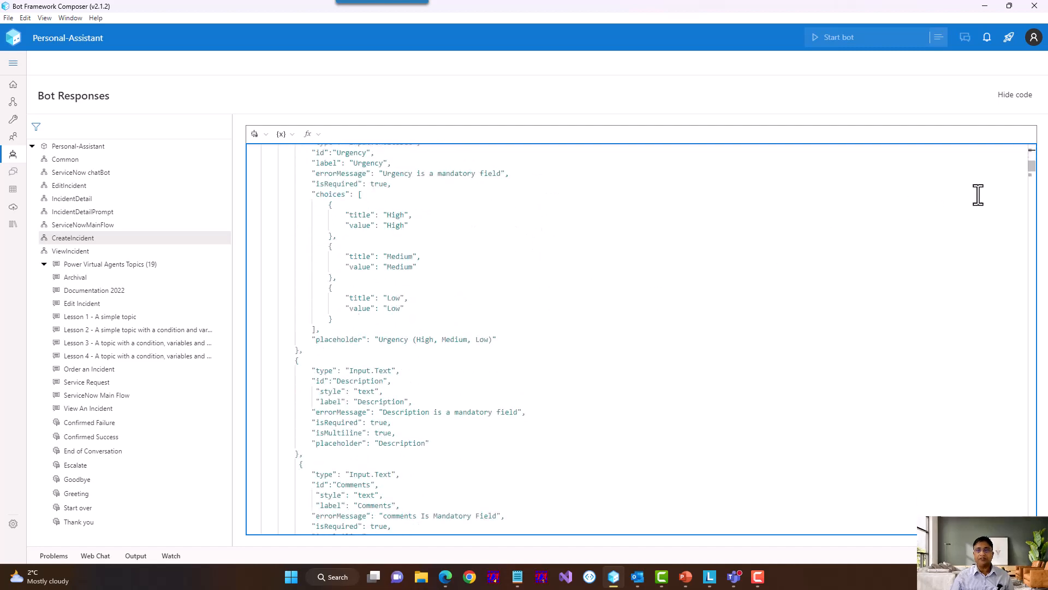
click(1036, 228)
scroll(1018, 262, down, 20)
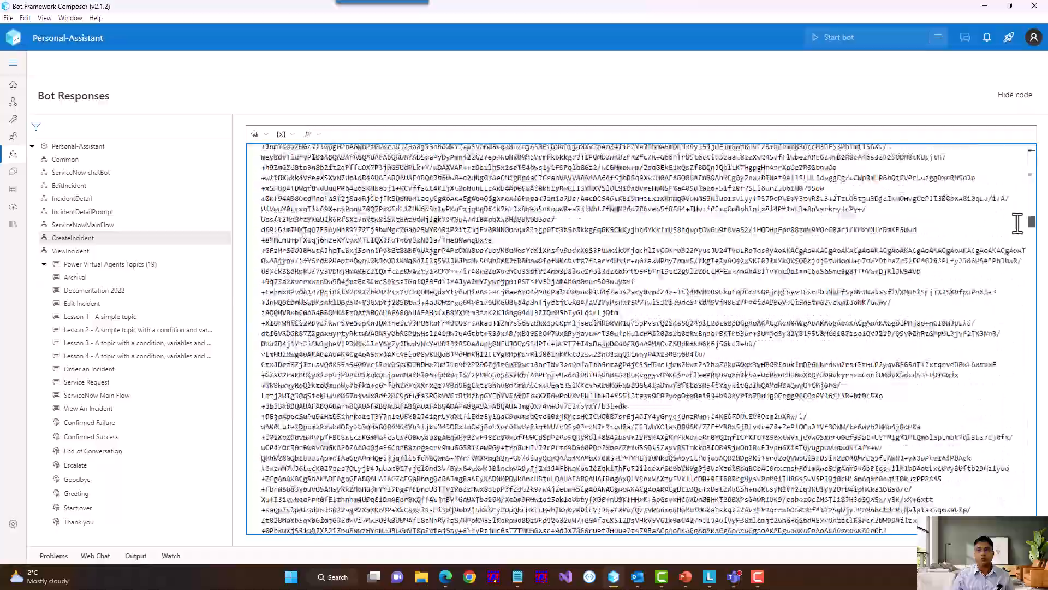
drag(1017, 223, 1030, 177)
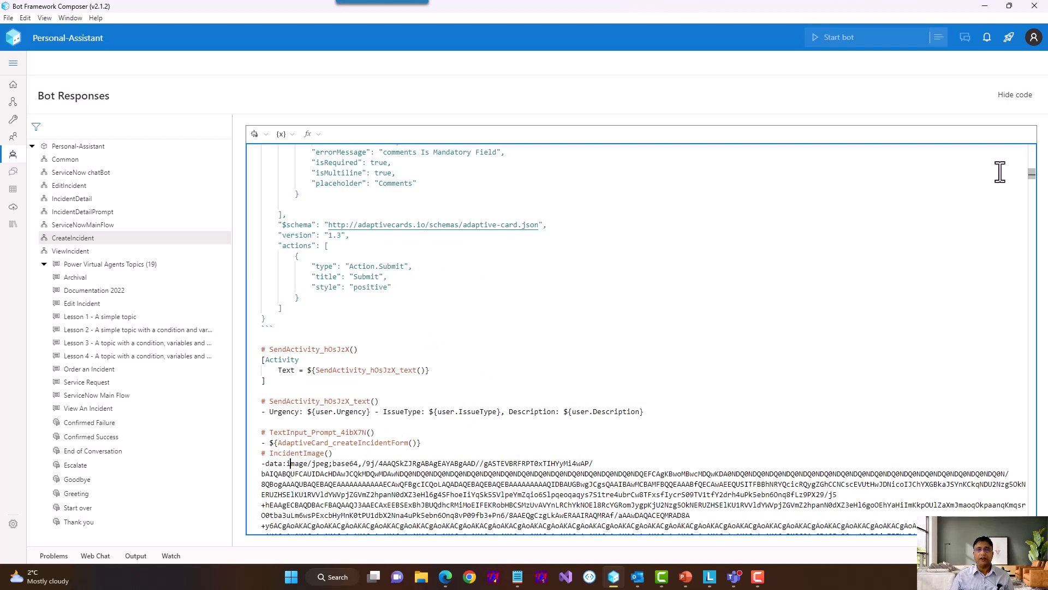
drag(1034, 175, 1033, 146)
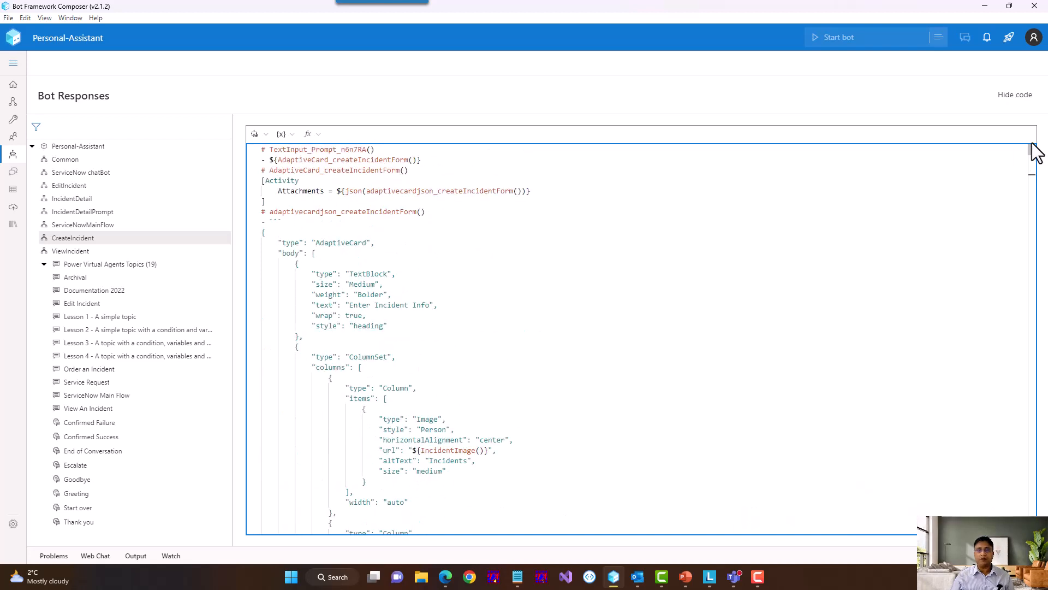
Step: Read through the card's input definitions for IssueType, Urgency, Description and Comments, including their choices, required settings and error messages
scroll(490, 386, down, 2)
scroll(404, 349, down, 5)
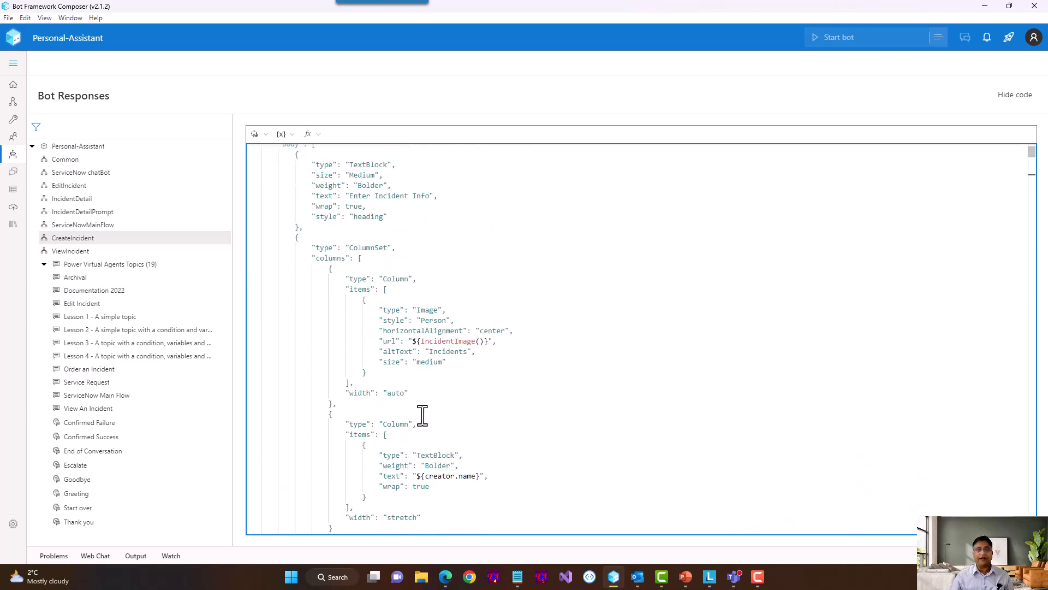
scroll(456, 421, down, 5)
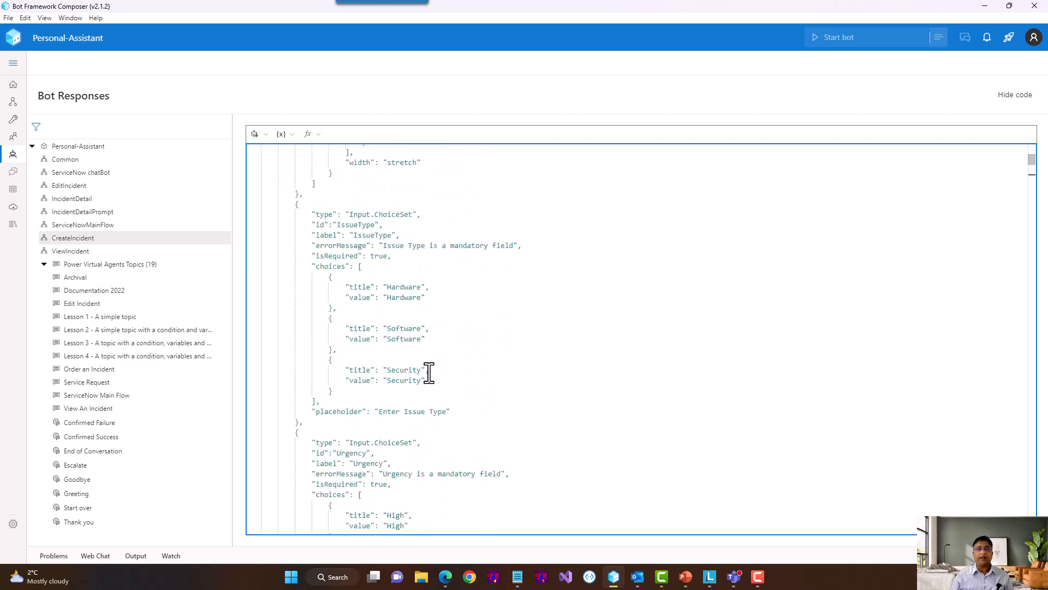
scroll(445, 336, down, 2)
scroll(454, 372, down, 1)
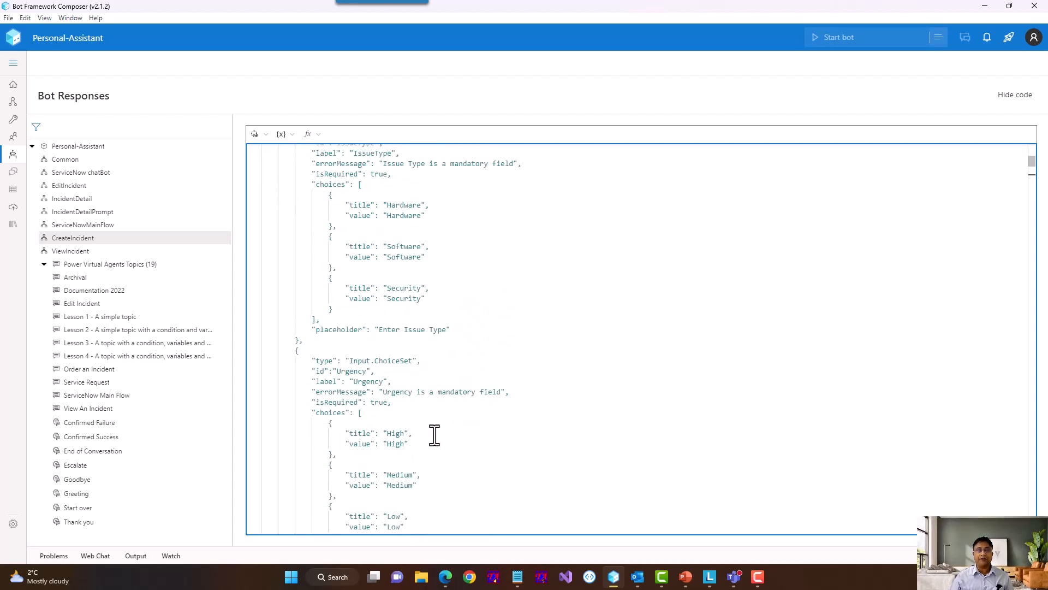
scroll(434, 435, down, 5)
scroll(463, 433, up, 3)
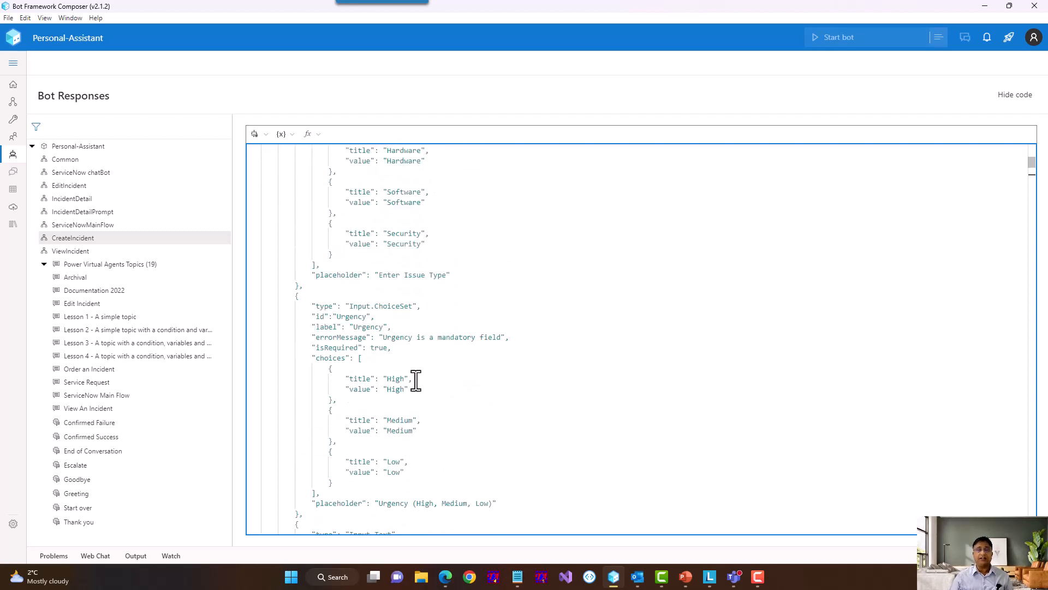
scroll(400, 218, up, 3)
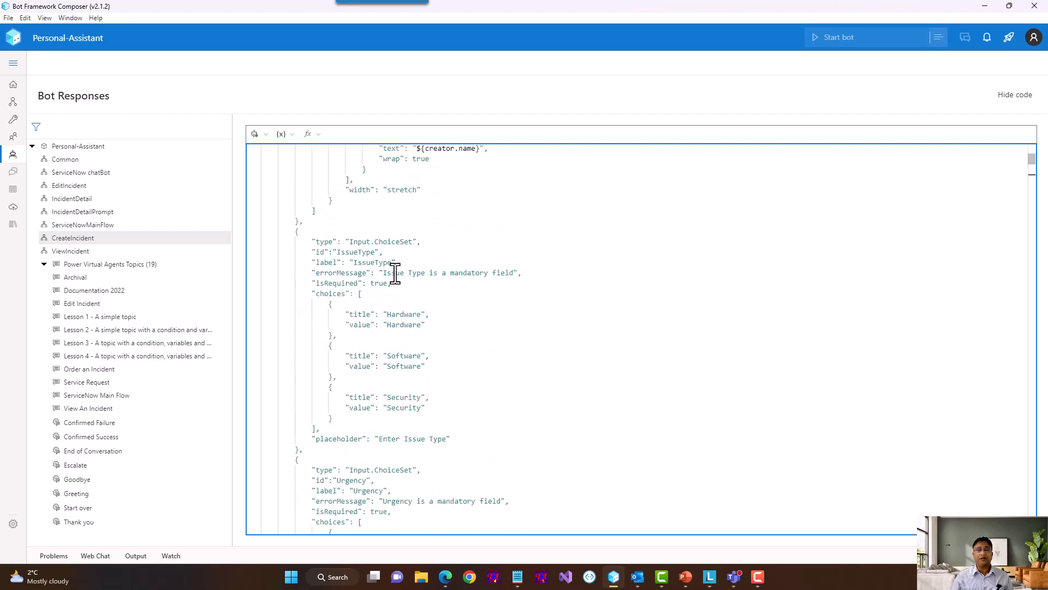
scroll(440, 271, down, 7)
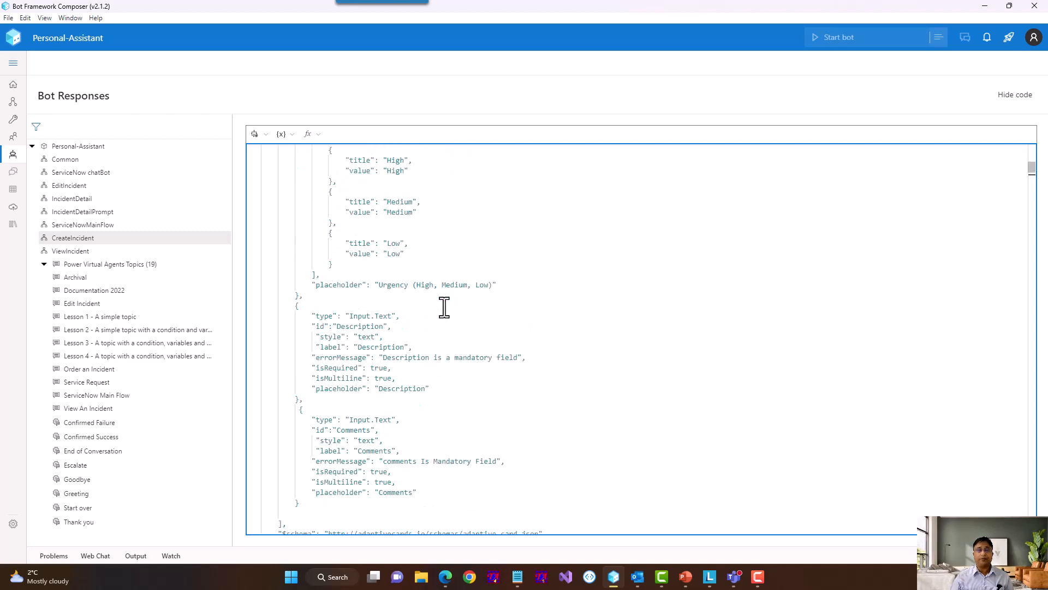
scroll(429, 341, down, 3)
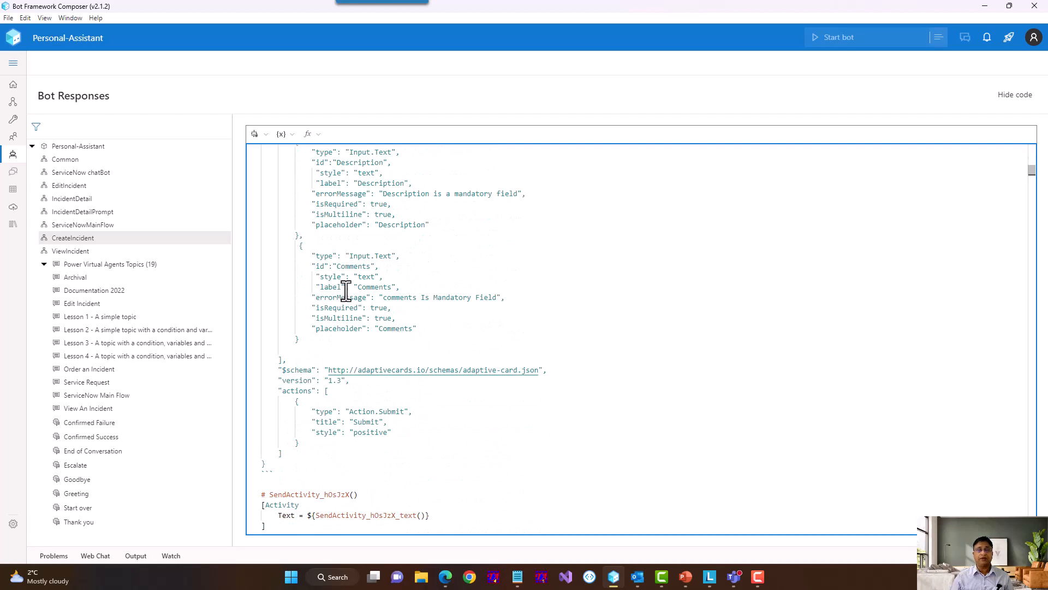
scroll(346, 291, up, 2)
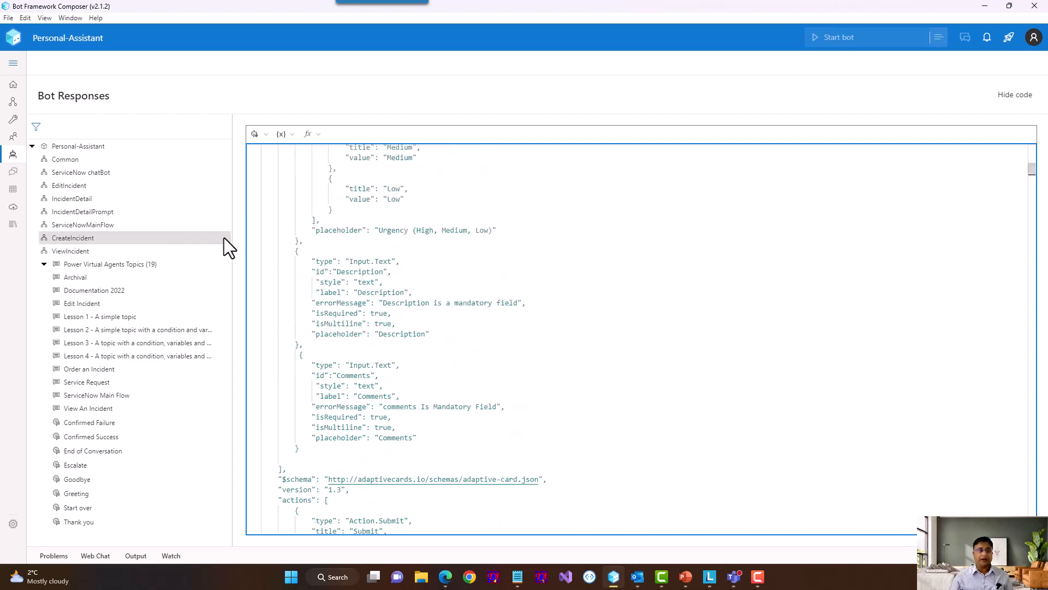
Step: Leave the bot response code, select the CreateIncident dialog in the bot design and expand its Dialog Interface
click(96, 237)
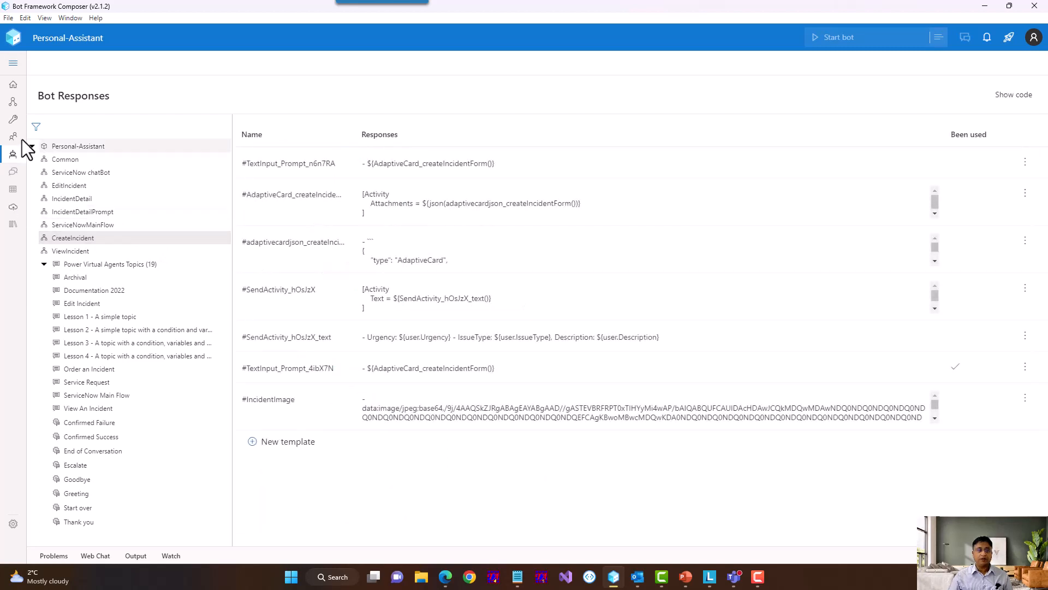
click(13, 103)
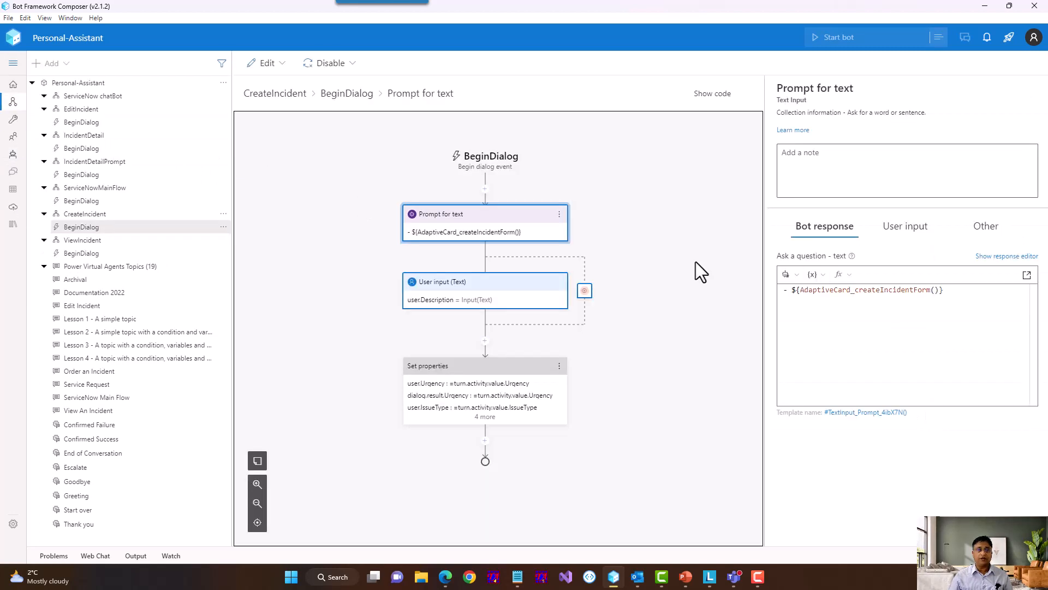
click(86, 214)
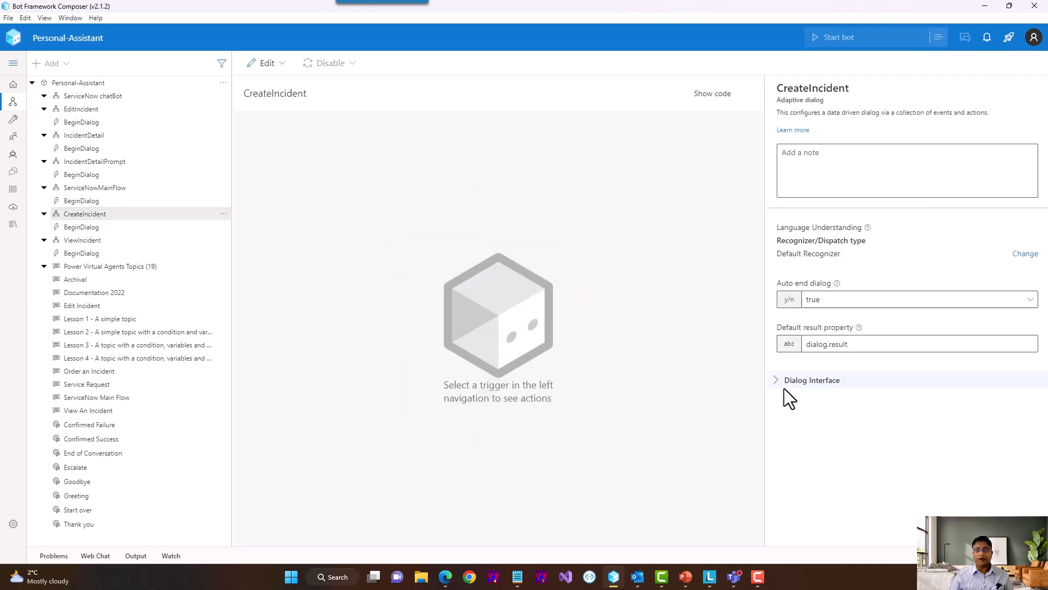
click(777, 382)
Step: Review the keys and types of the CreateIncident dialog's outputs: Description, Urgency, IssueType and Comments
scroll(884, 426, down, 3)
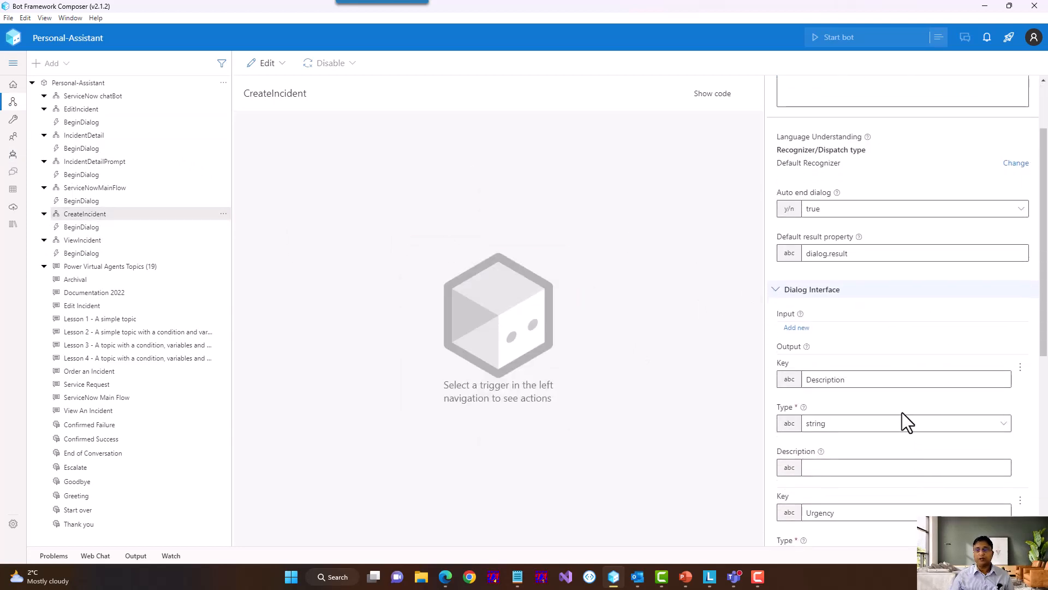
scroll(868, 415, down, 3)
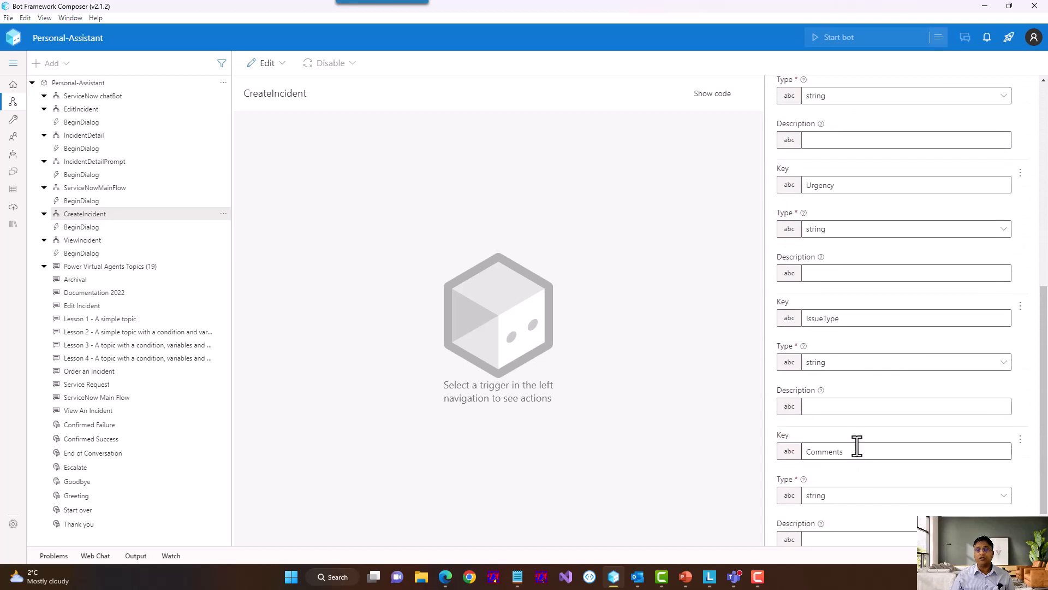
scroll(856, 345, up, 4)
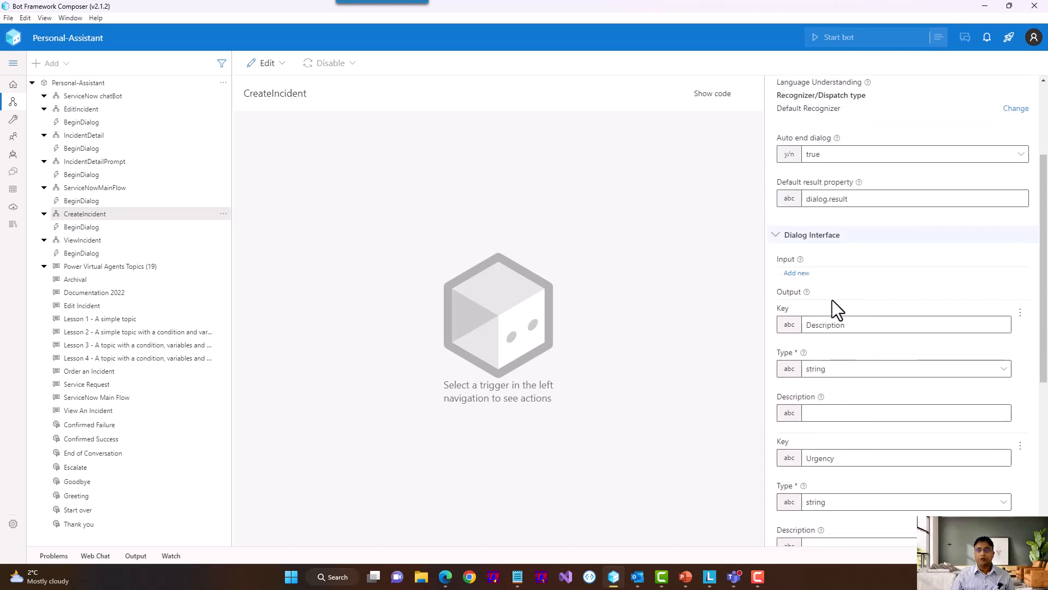
scroll(833, 295, down, 3)
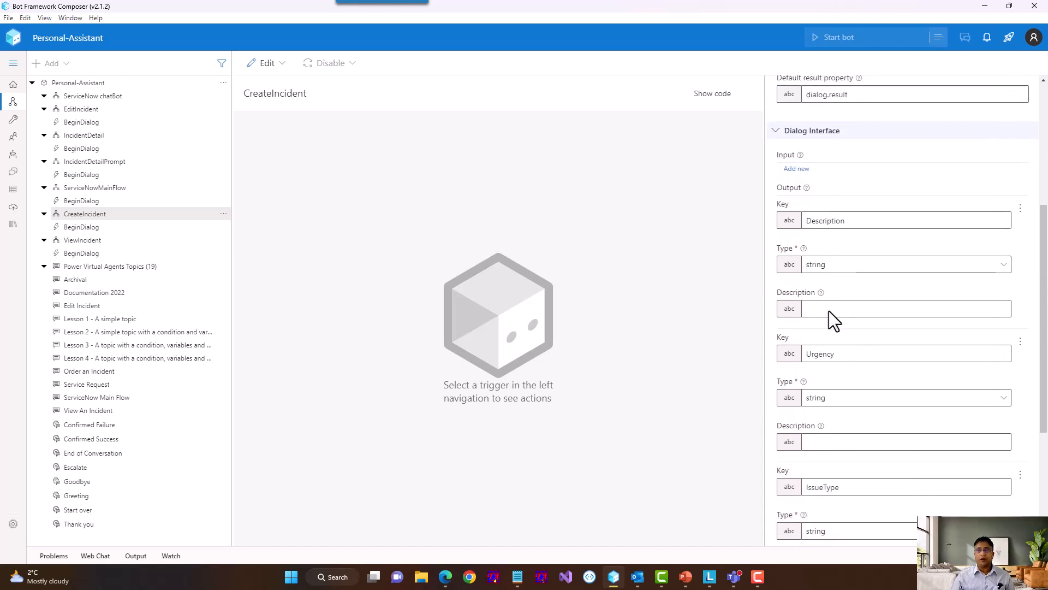
scroll(835, 308, down, 1)
scroll(846, 295, up, 2)
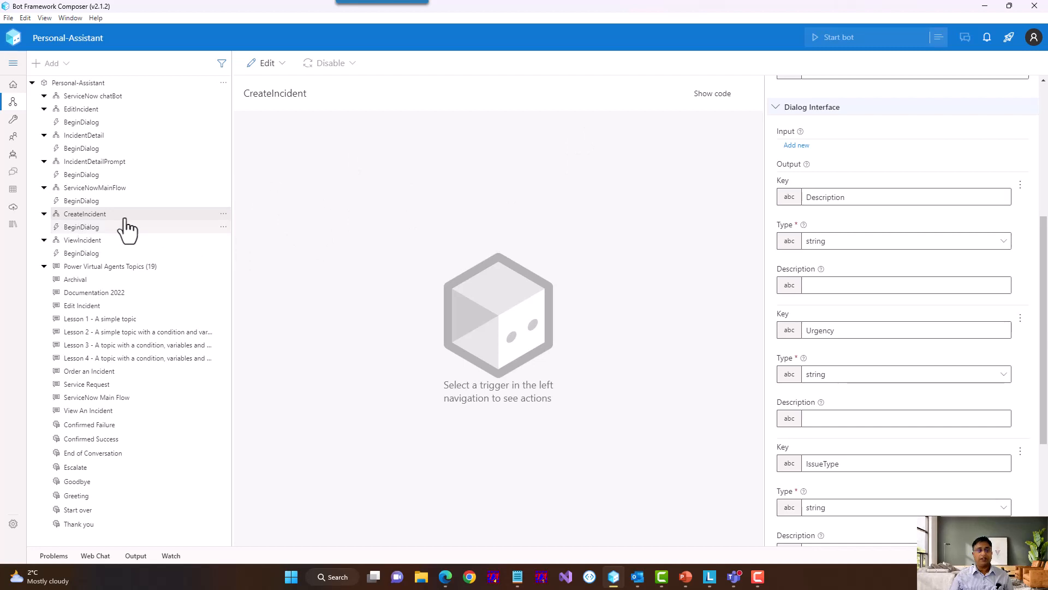
scroll(850, 336, down, 4)
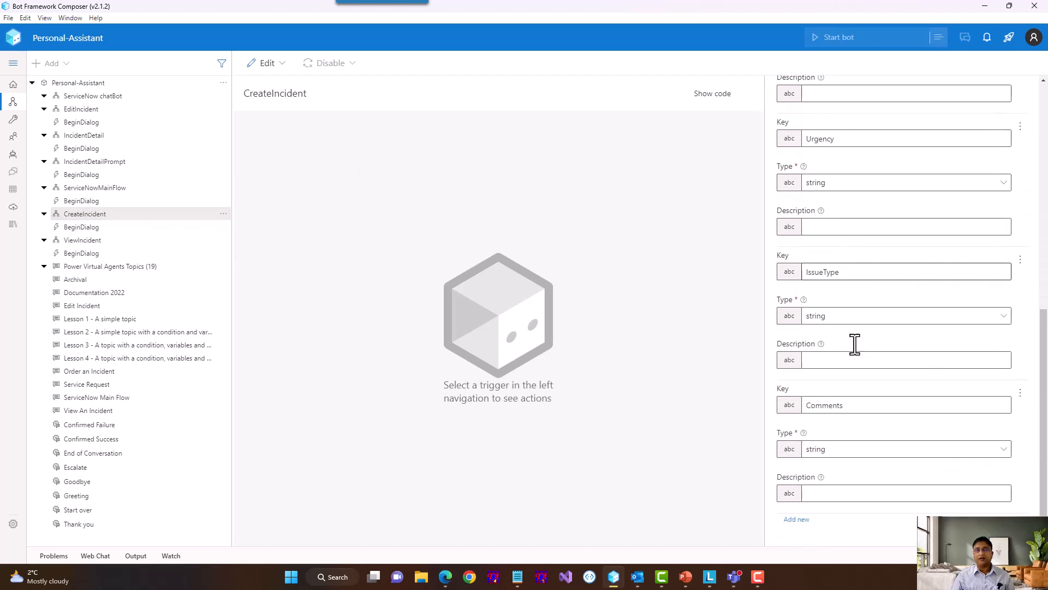
scroll(857, 445, up, 2)
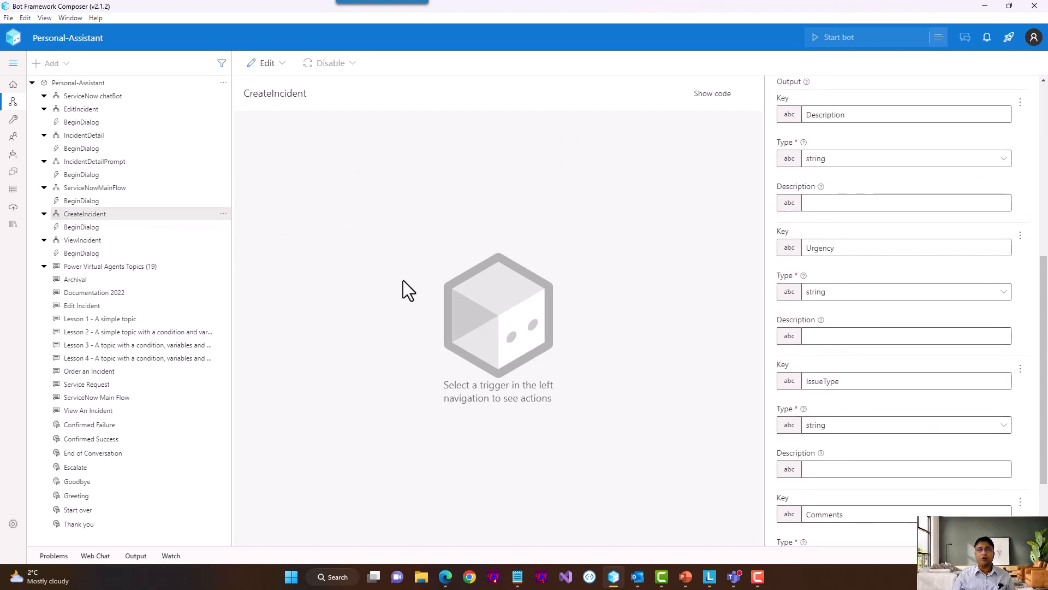
scroll(859, 417, down, 2)
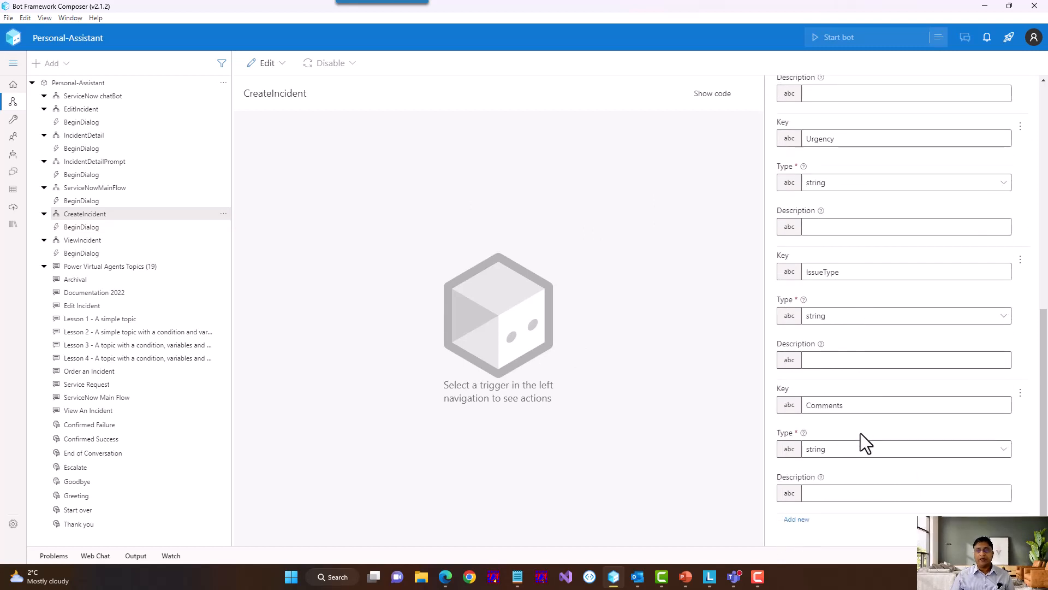
scroll(857, 346, up, 6)
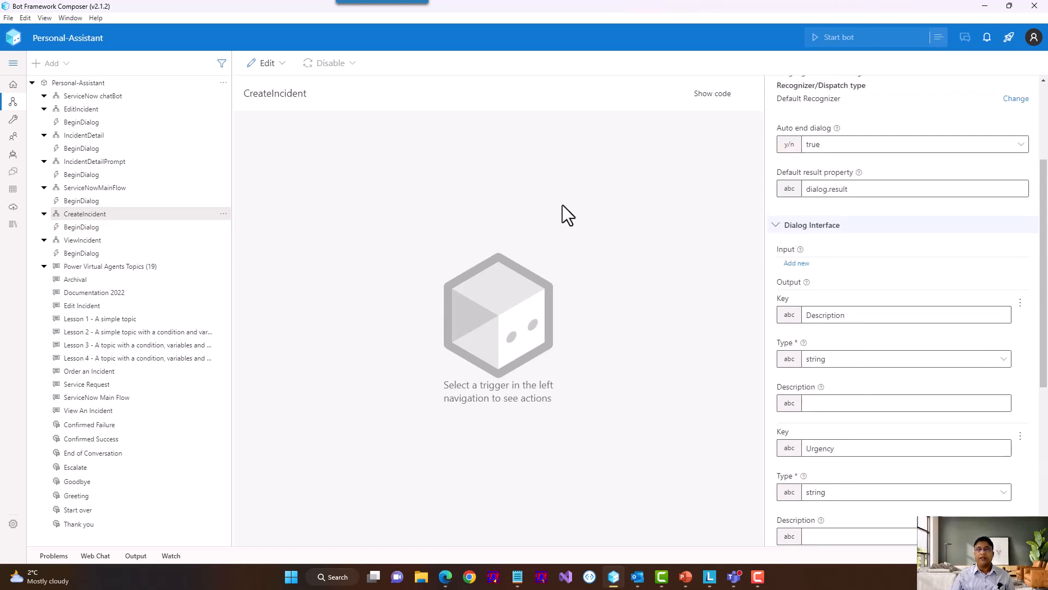
Step: Switch to Power Virtual Agents in Teams and open the Order an Incident topic of the ServiceNow chatBot
click(987, 5)
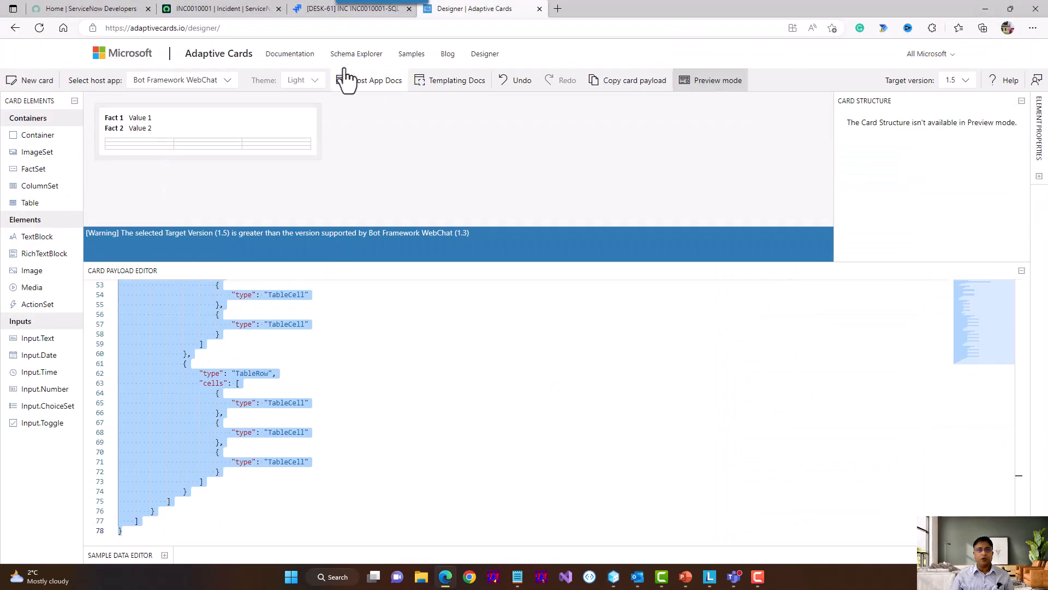
click(734, 577)
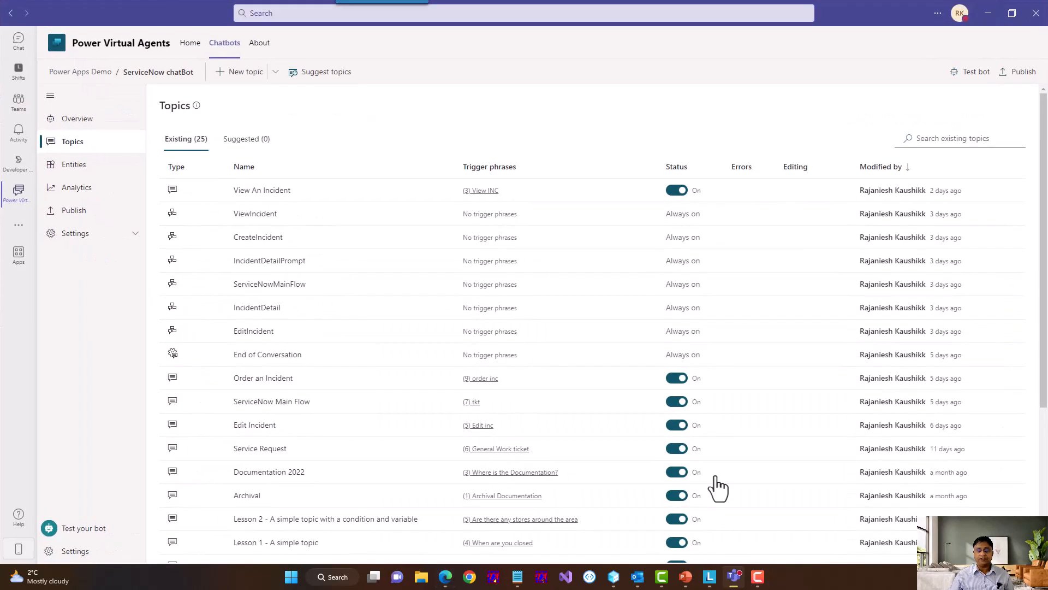
click(85, 145)
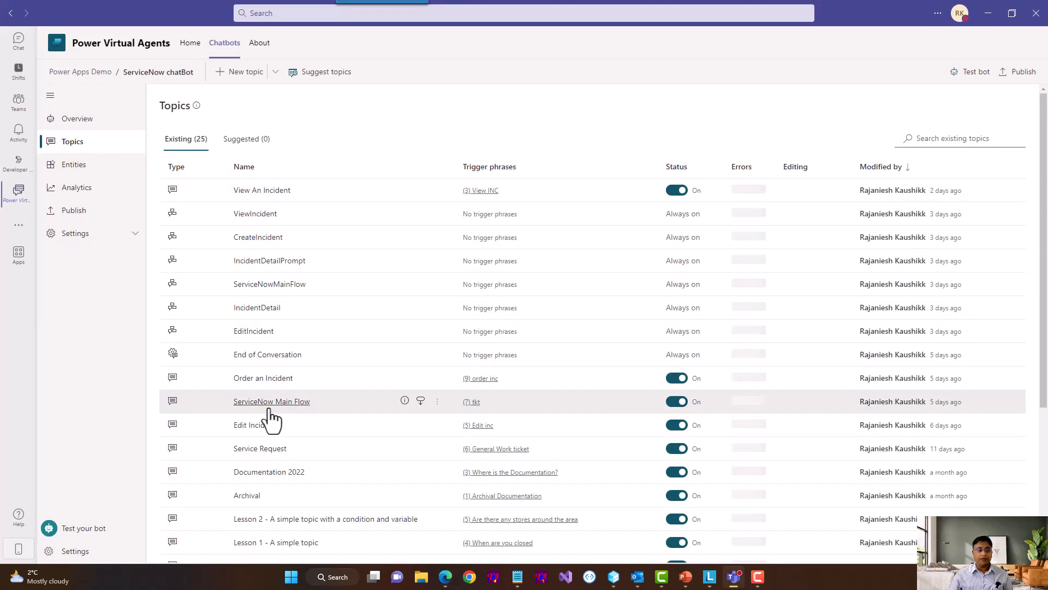
click(270, 379)
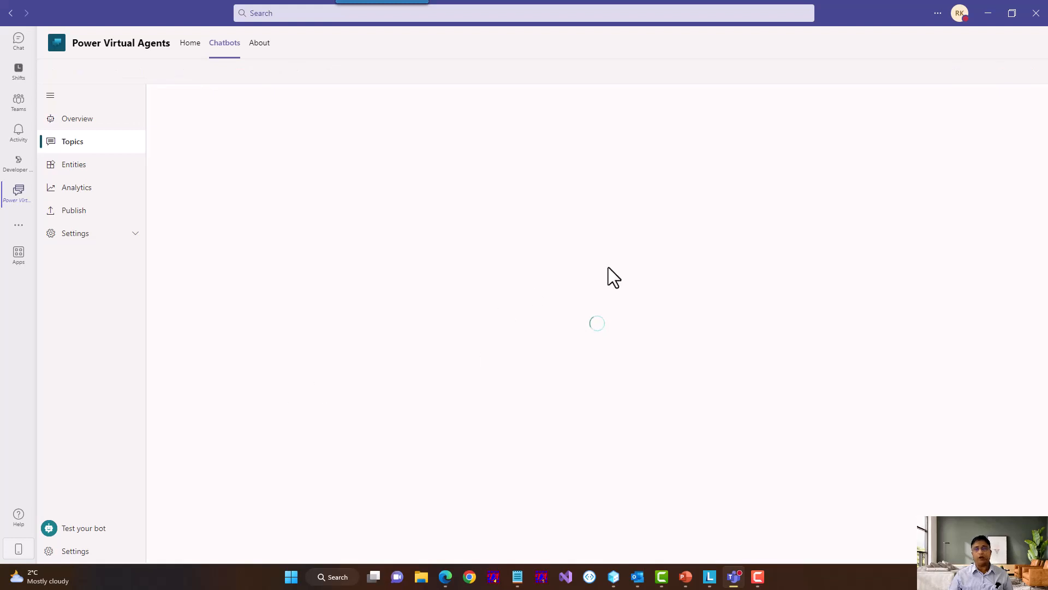
Step: Inspect the topic's Power Automate action inputs and show all outputs of the CreateIncident redirect
scroll(601, 355, down, 6)
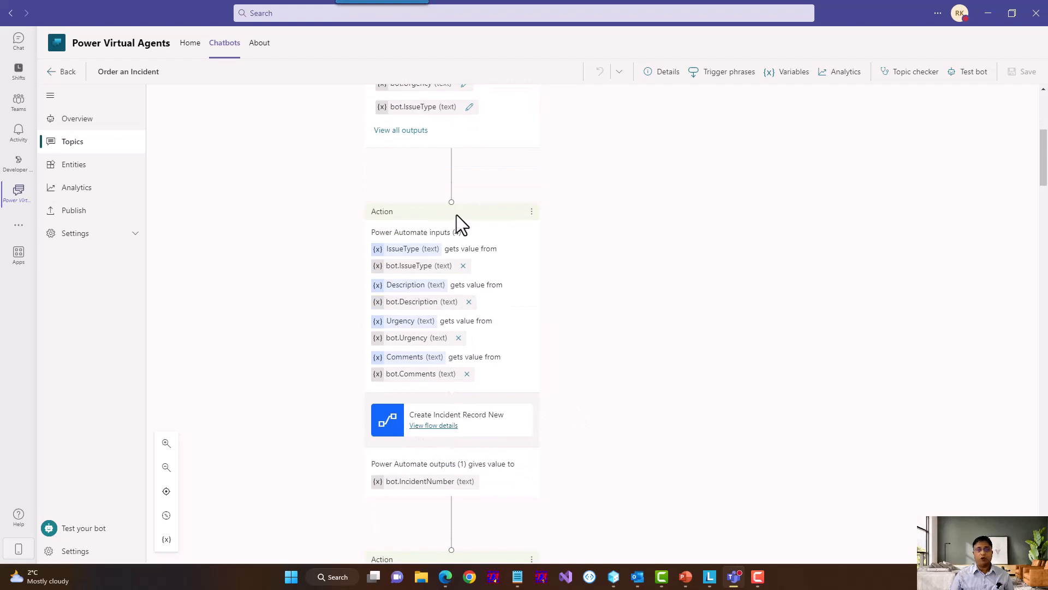
scroll(445, 213, up, 2)
scroll(545, 219, up, 4)
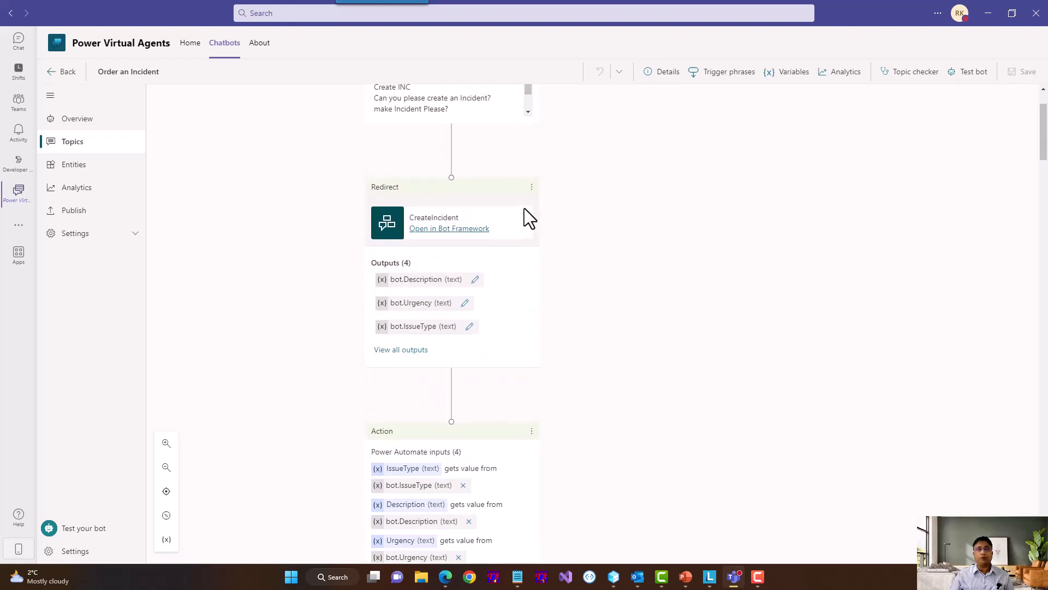
scroll(470, 284, down, 2)
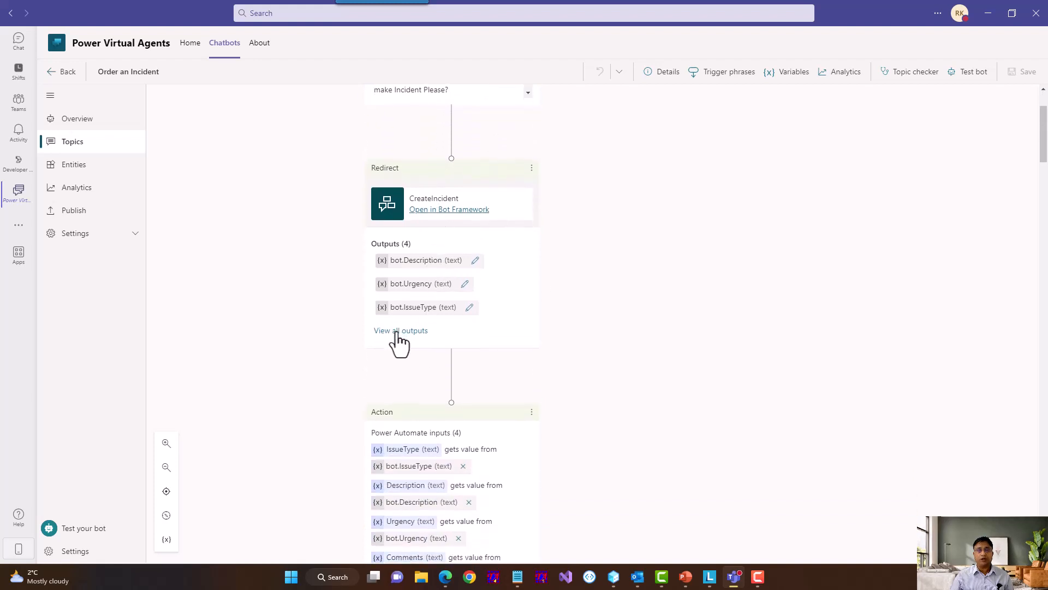
click(403, 333)
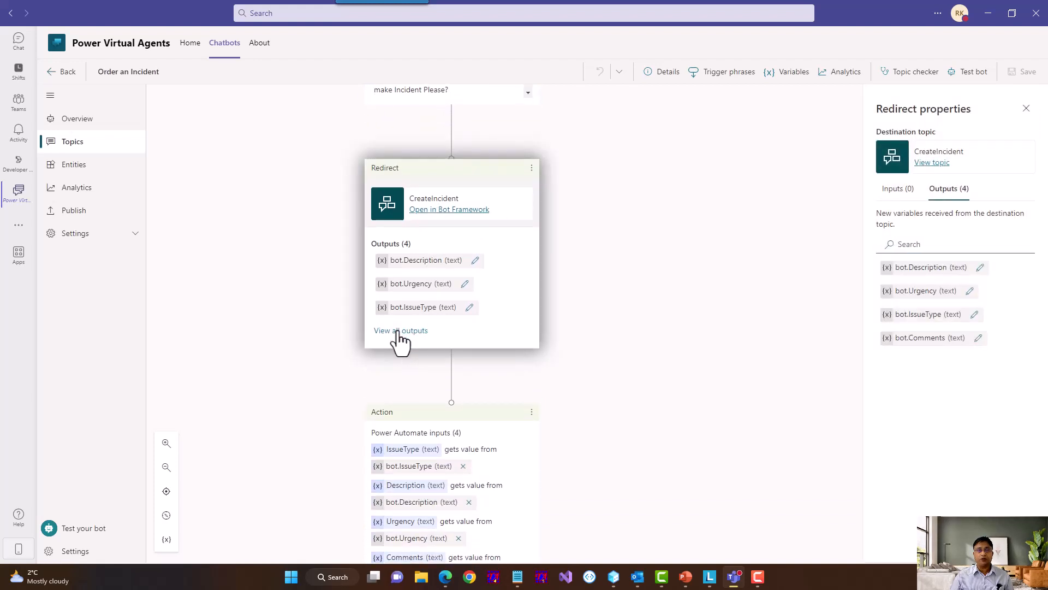
Step: Open the Create Incident Record New flow for editing and expand its input, return value and Create Record steps
scroll(480, 361, down, 3)
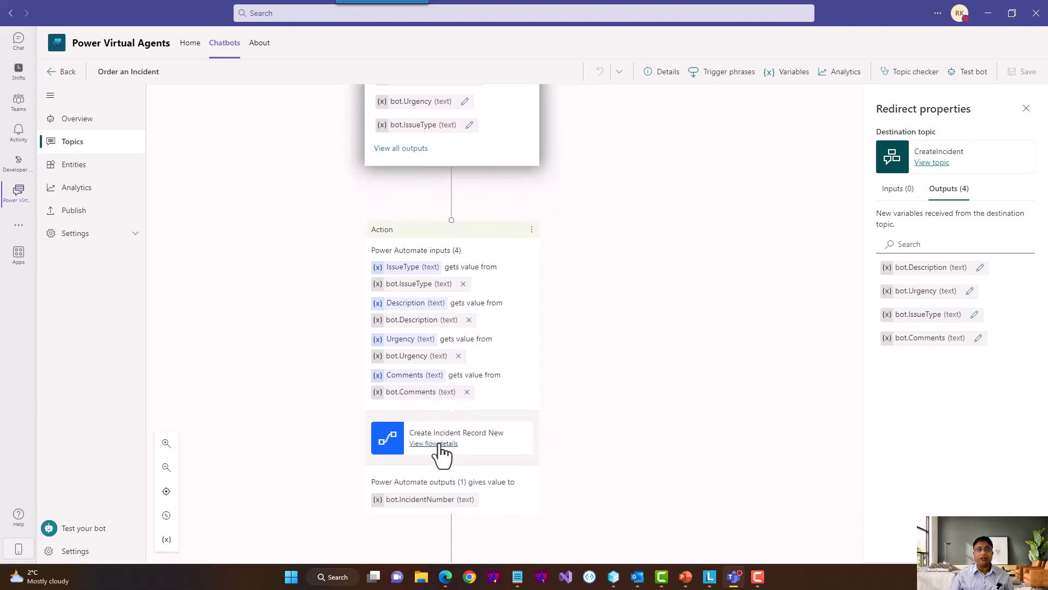
click(439, 444)
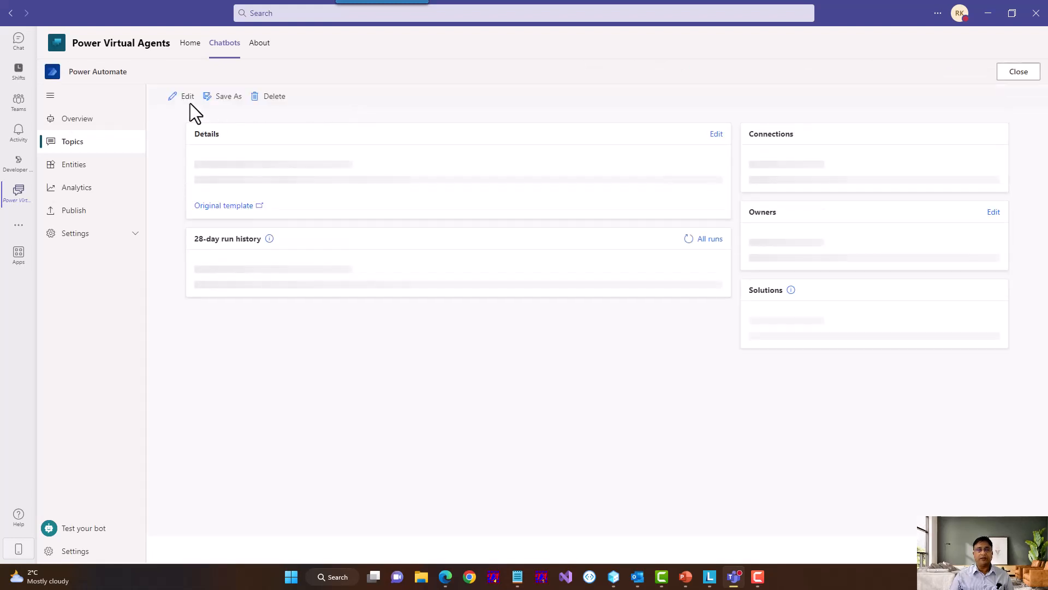
click(179, 103)
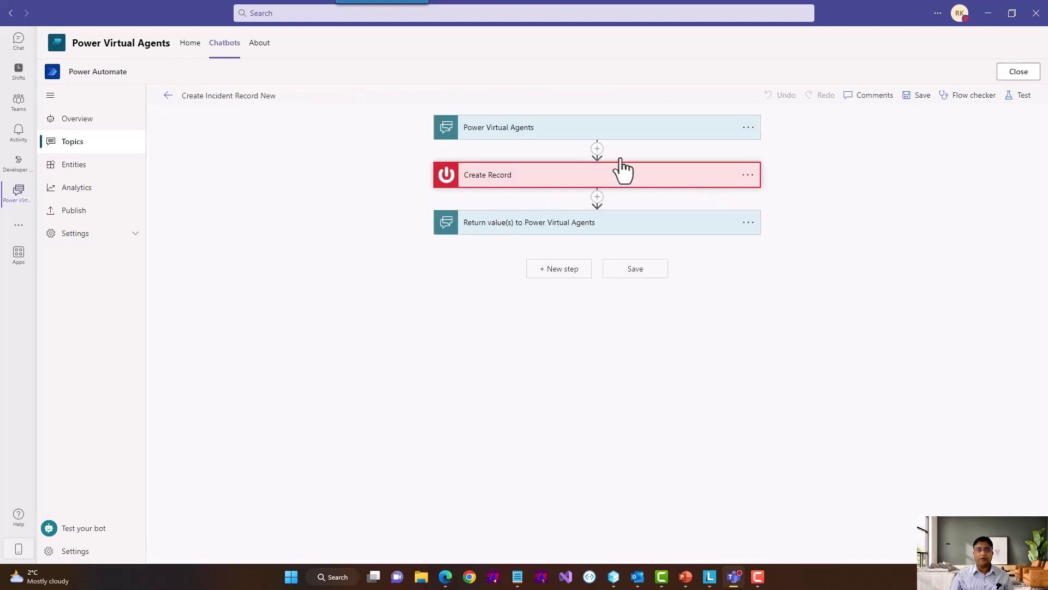
click(524, 131)
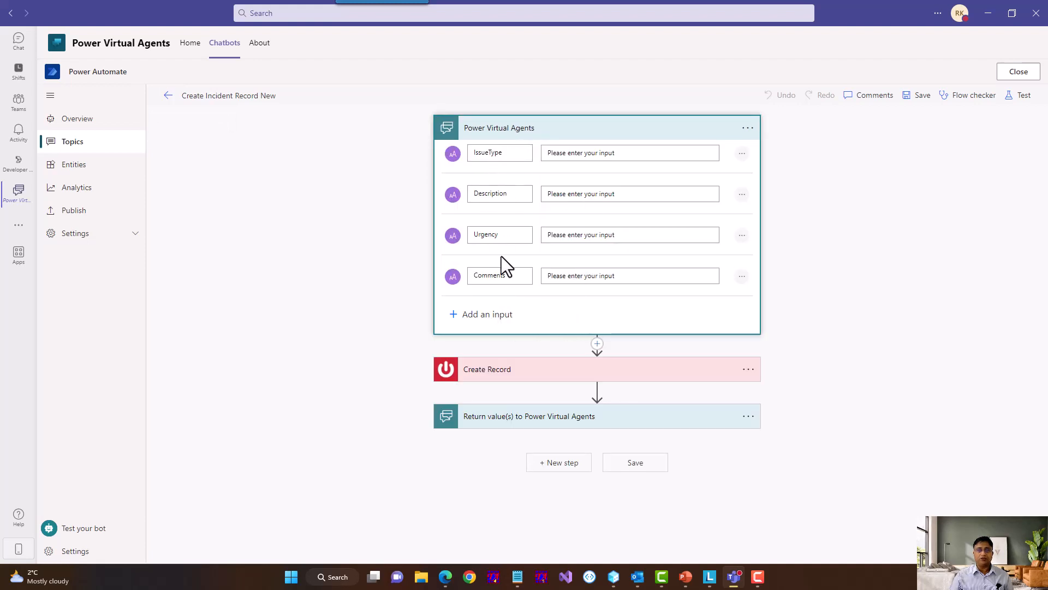
click(510, 416)
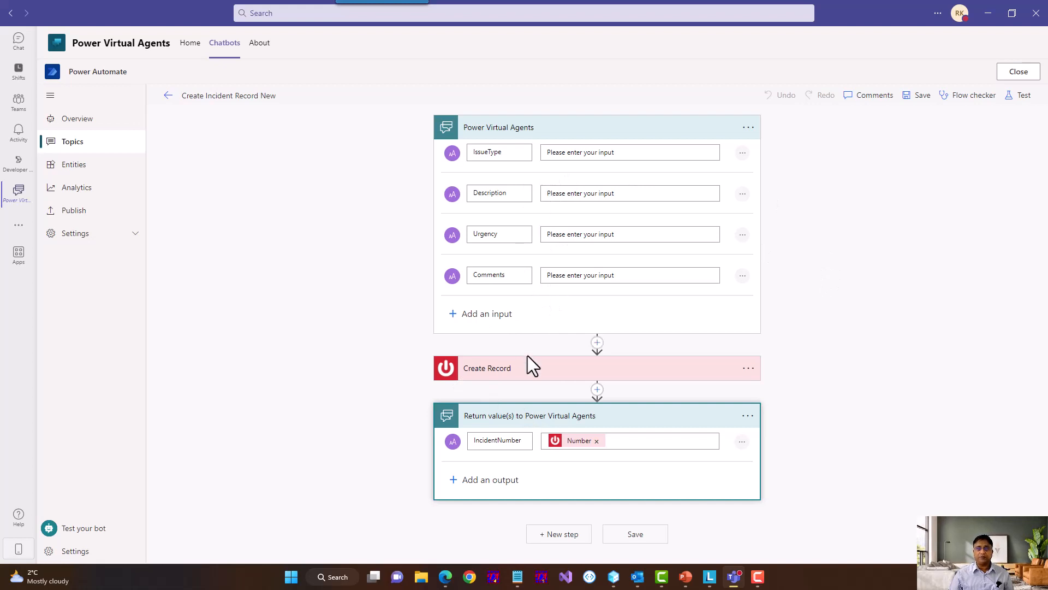
click(516, 375)
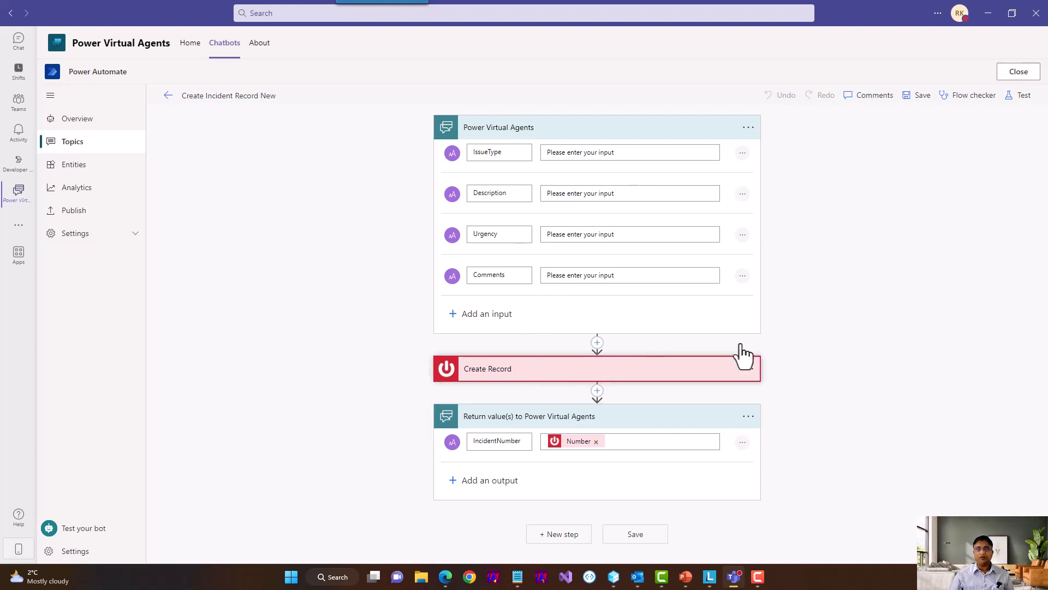
scroll(611, 333, down, 3)
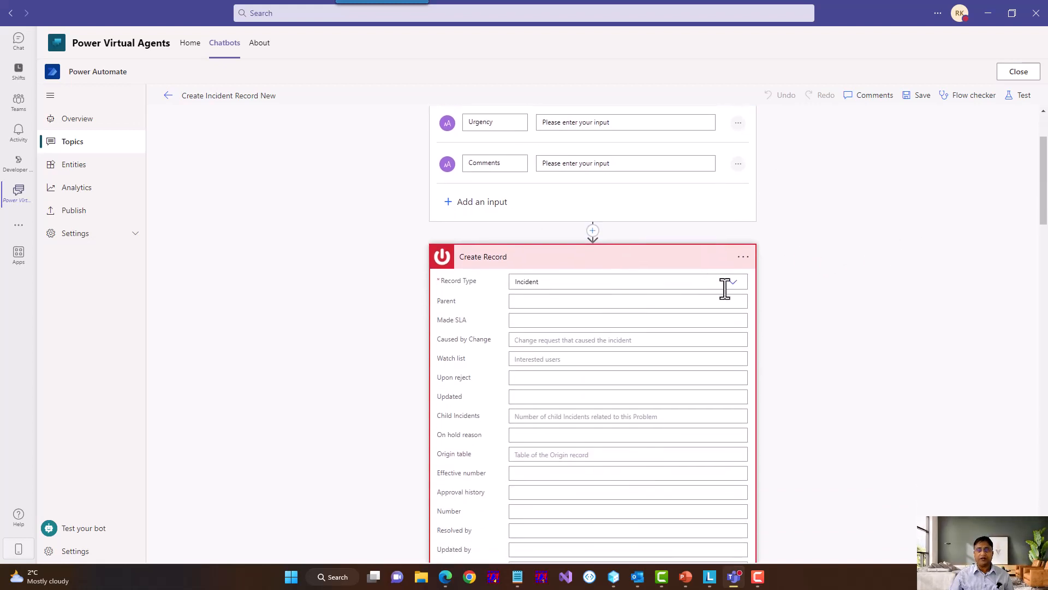
Step: Show the form for a new ServiceNow connection reference on the Create Record step and cancel it
click(744, 207)
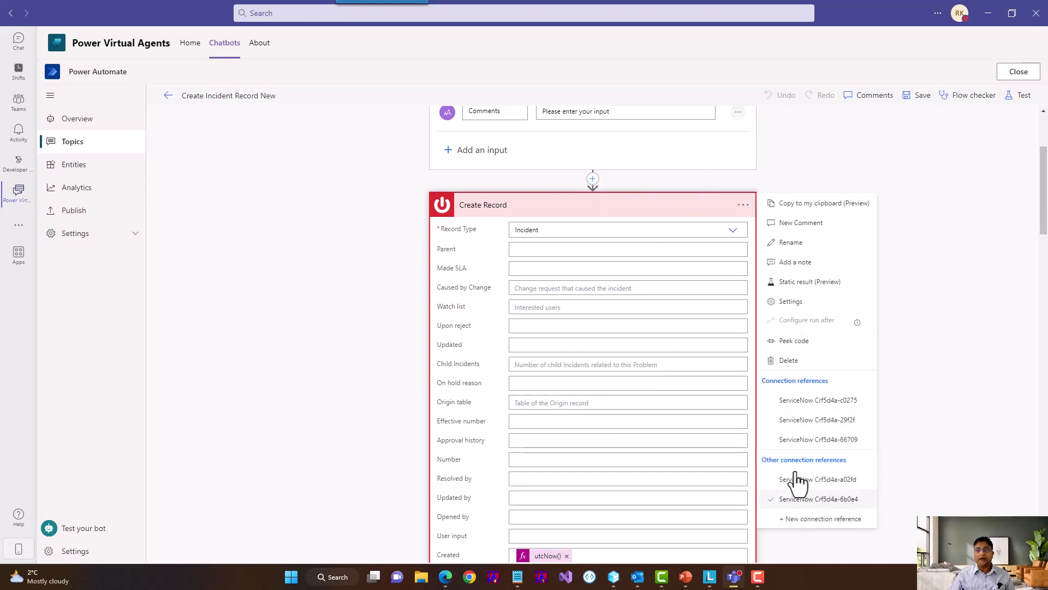
click(811, 522)
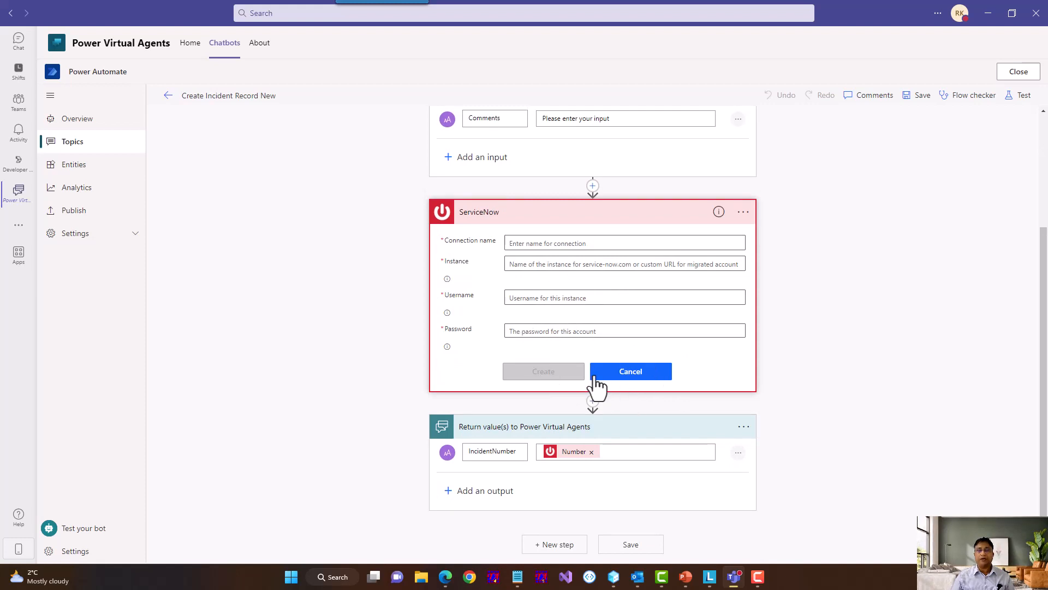
click(637, 376)
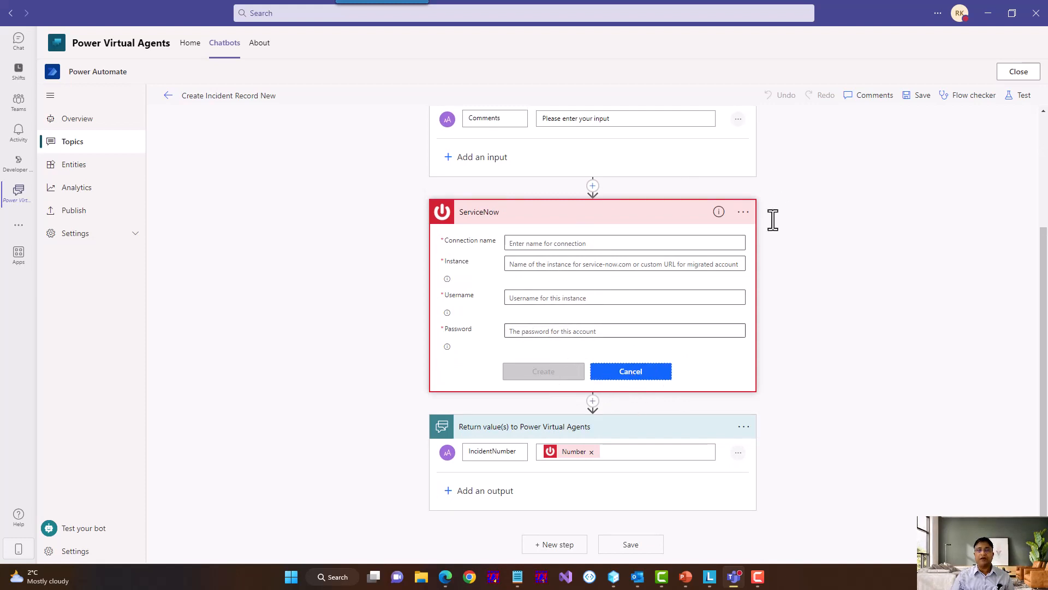
click(642, 377)
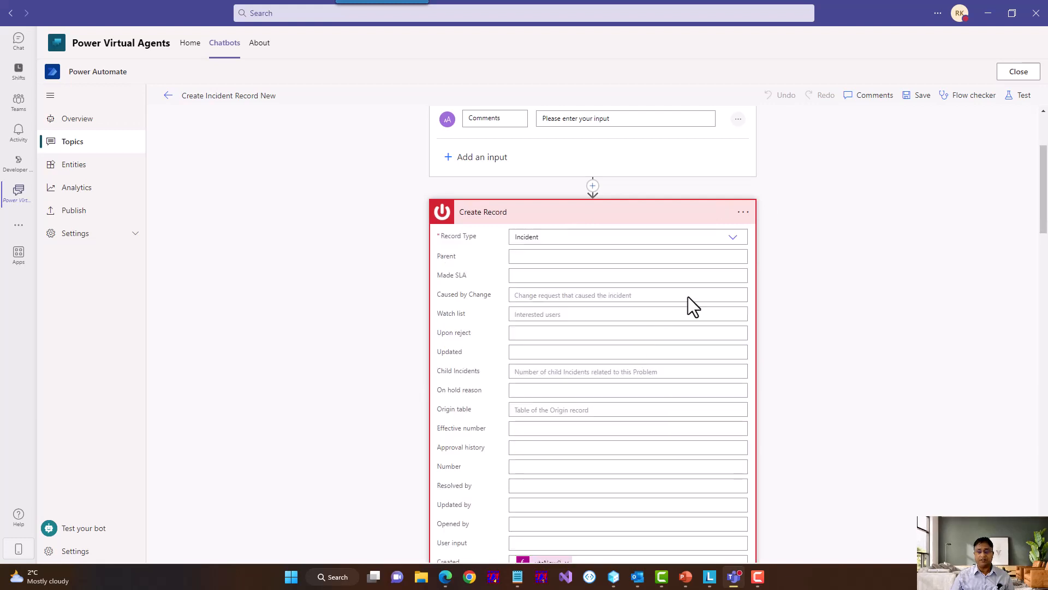
Step: Examine which Create Record fields use the chatbot inputs and how the incident number is returned to Power Virtual Agents
scroll(517, 235, down, 2)
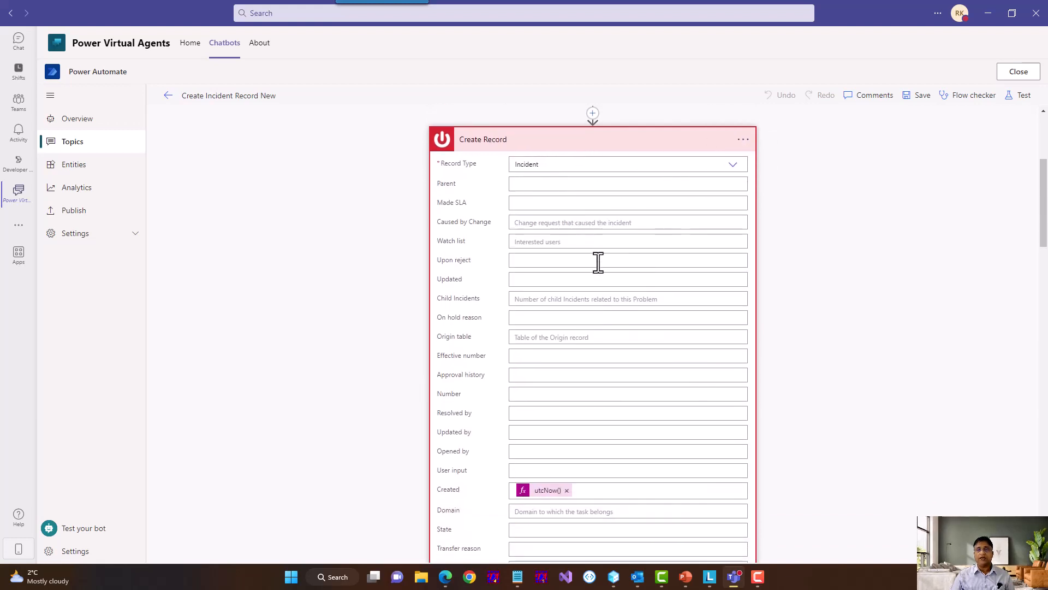
scroll(597, 262, down, 5)
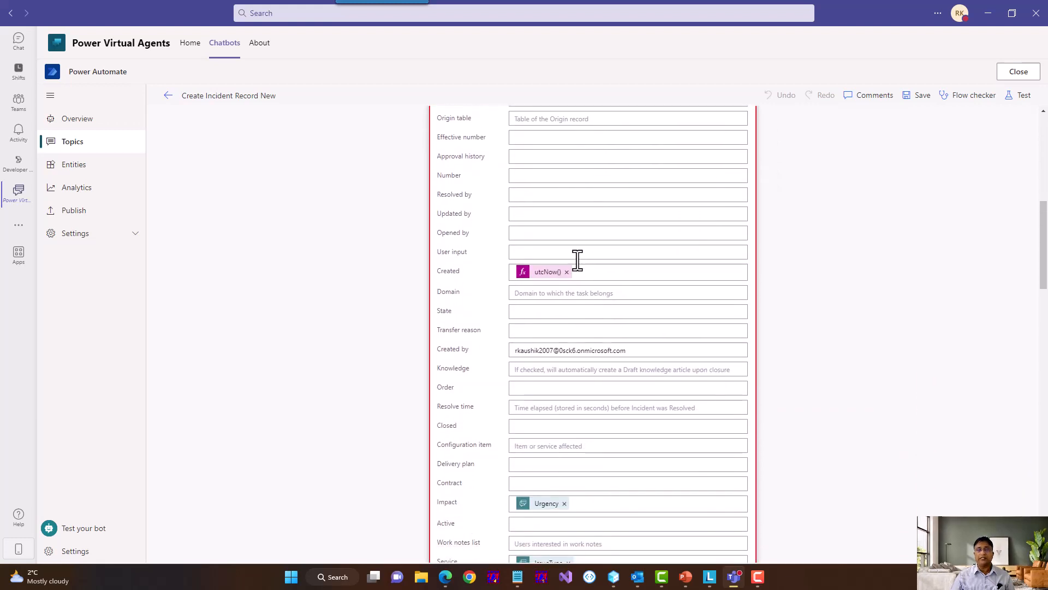
scroll(578, 261, down, 3)
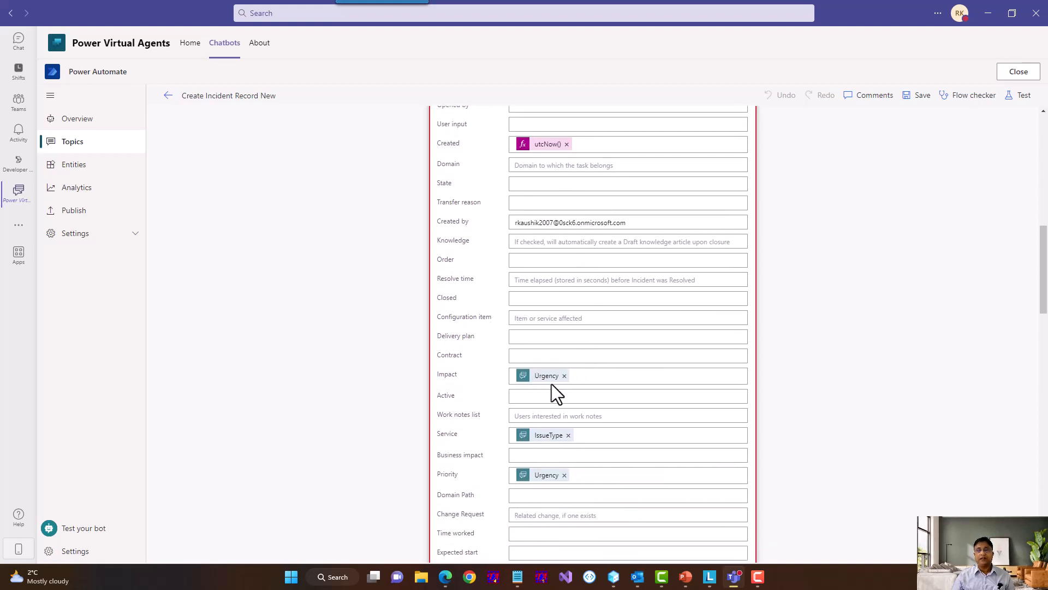
scroll(559, 401, down, 1)
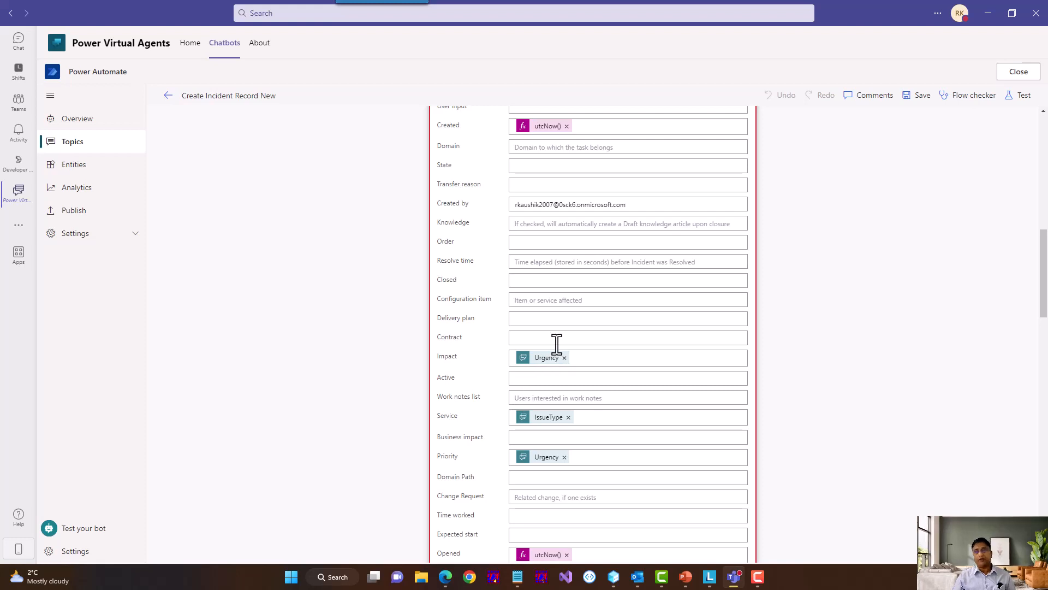
scroll(540, 344, down, 1)
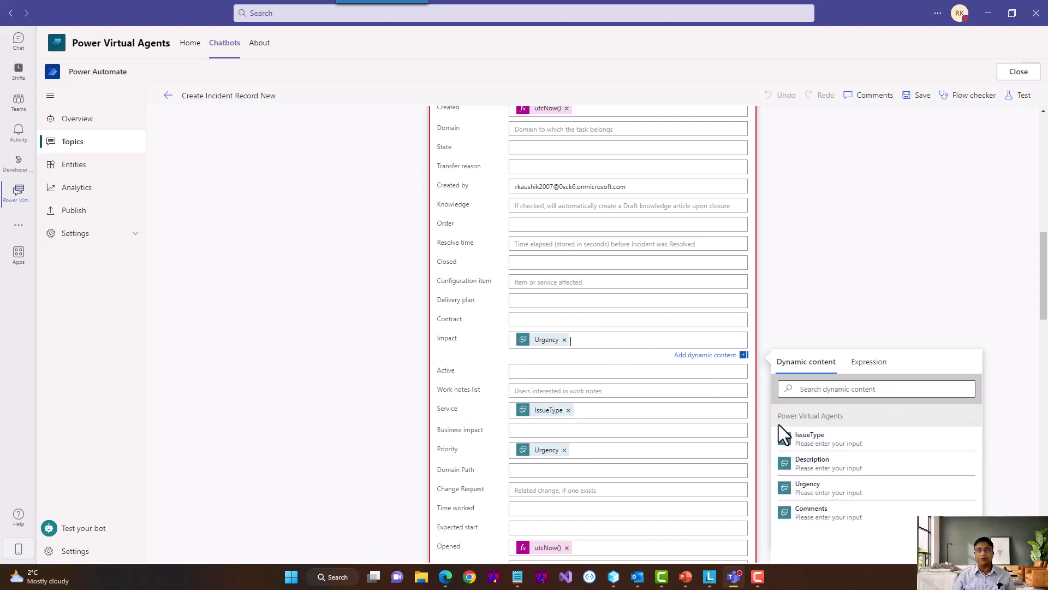
scroll(617, 382, down, 10)
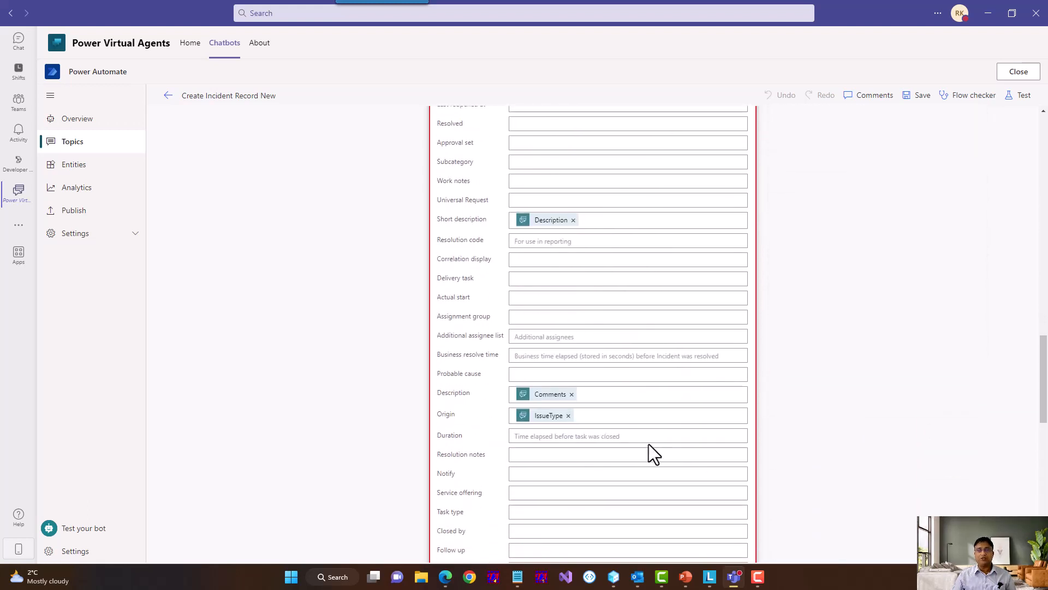
scroll(627, 415, down, 6)
scroll(542, 253, down, 7)
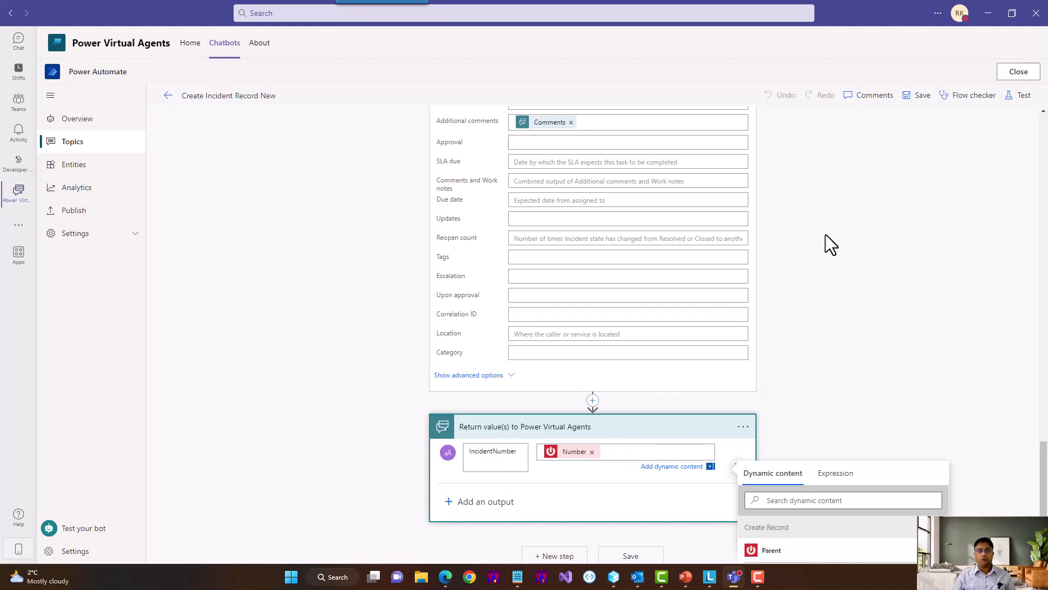
scroll(825, 235, up, 10)
scroll(865, 175, up, 15)
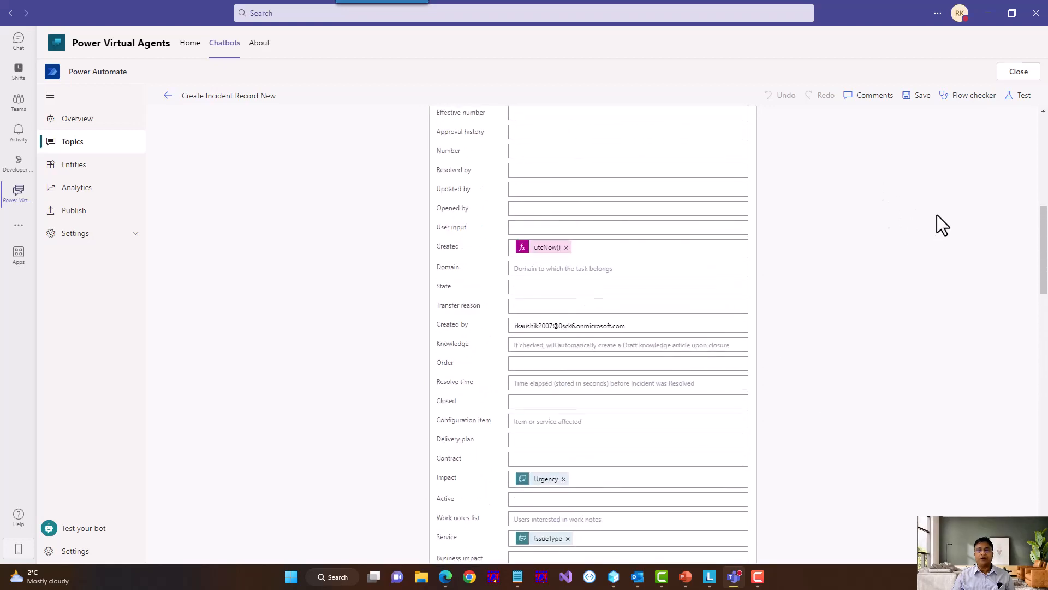
scroll(937, 214, up, 6)
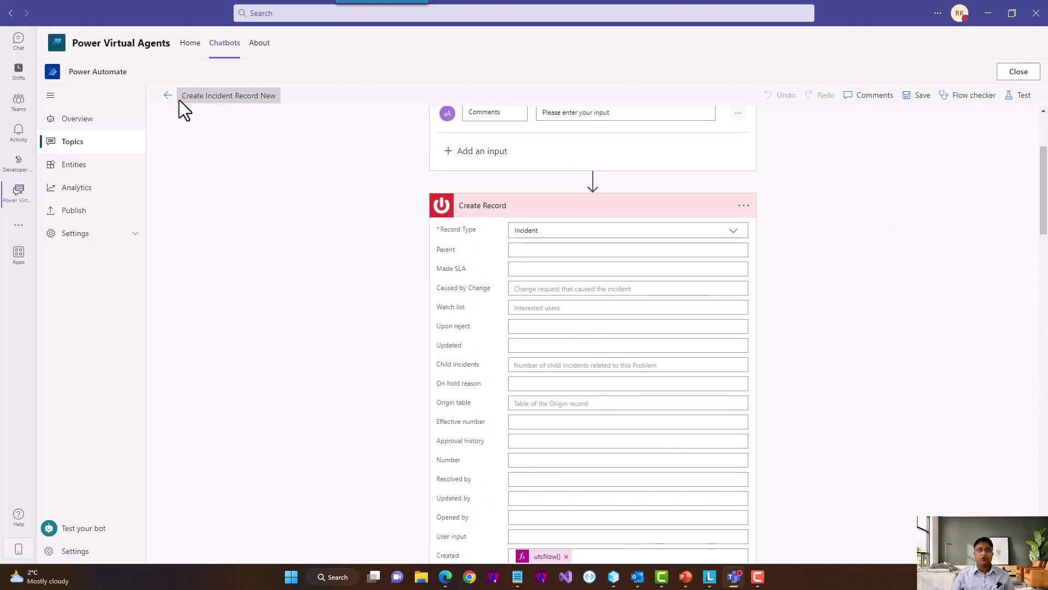
Step: Return to the Order an Incident topic and open the Create JIRA issue flow for editing
click(165, 99)
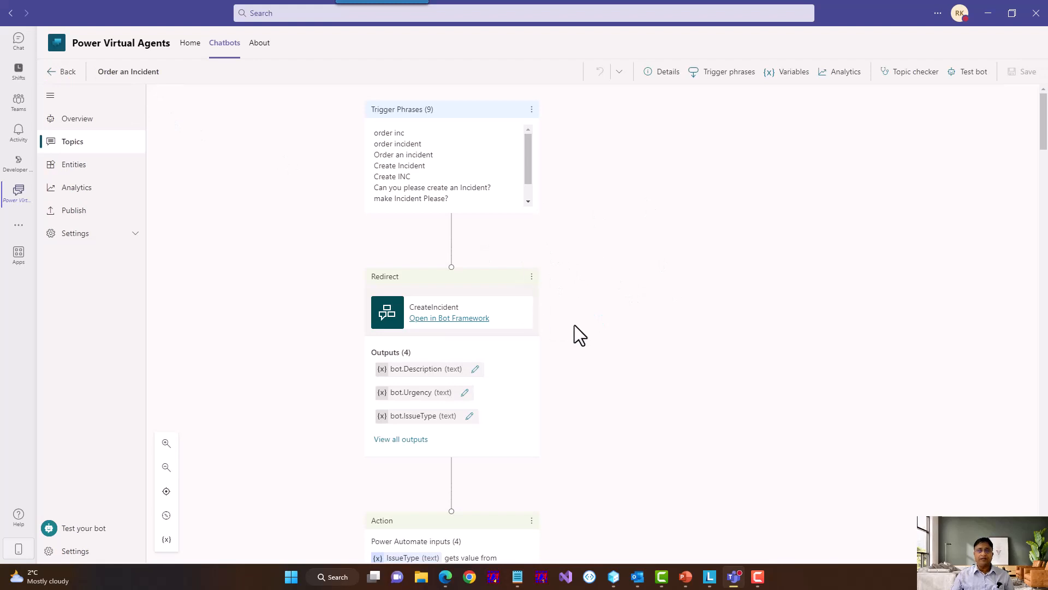
scroll(574, 326, down, 10)
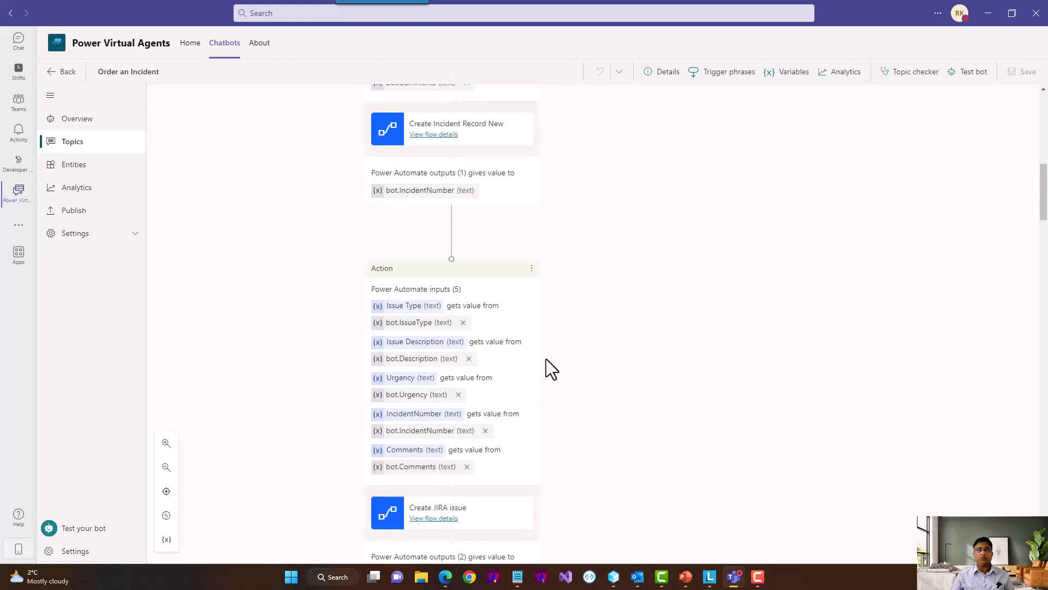
scroll(470, 344, down, 2)
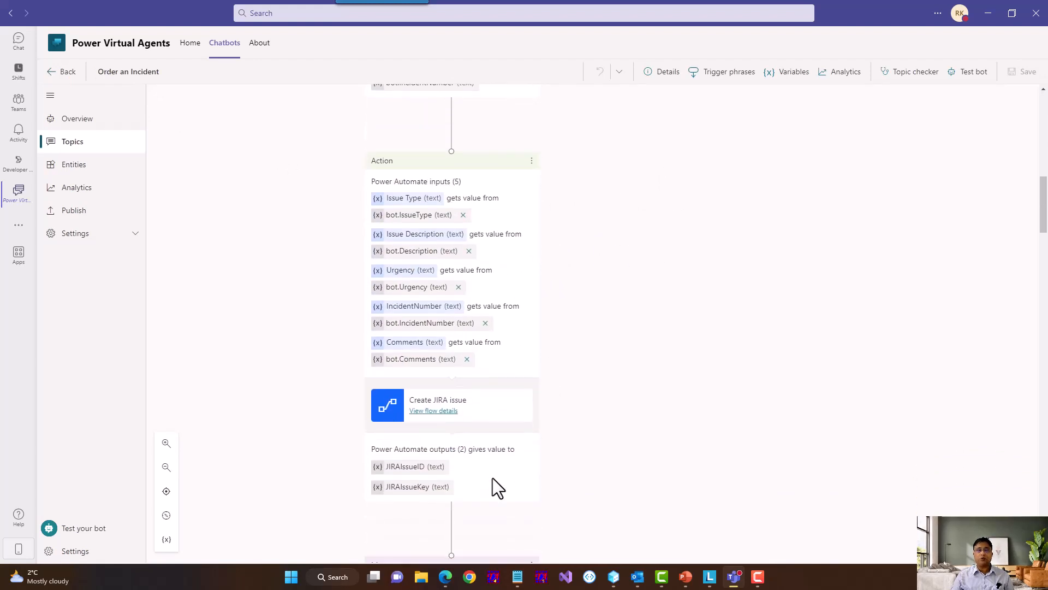
click(443, 409)
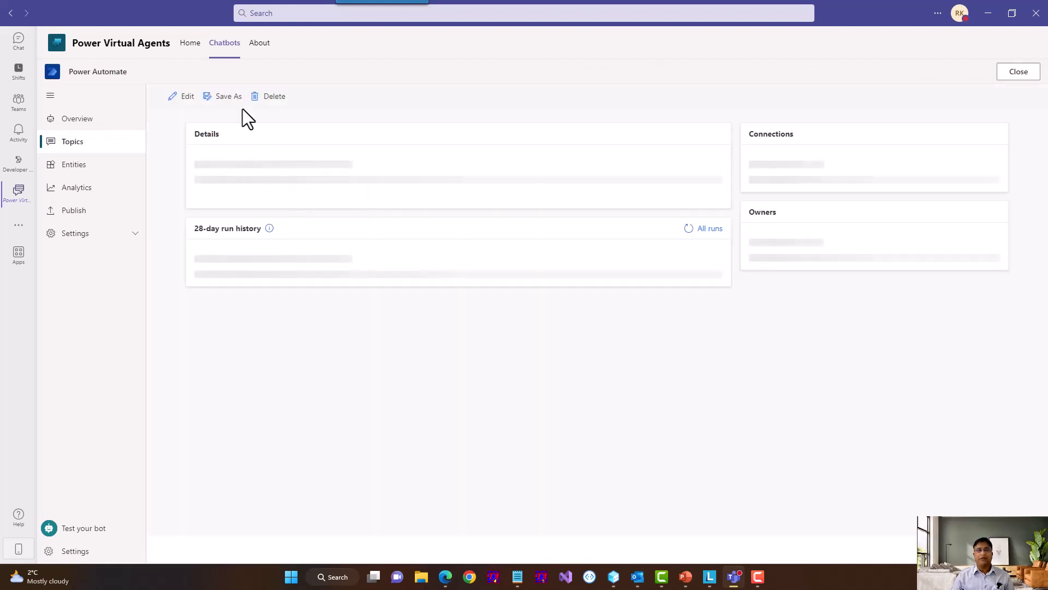
click(182, 96)
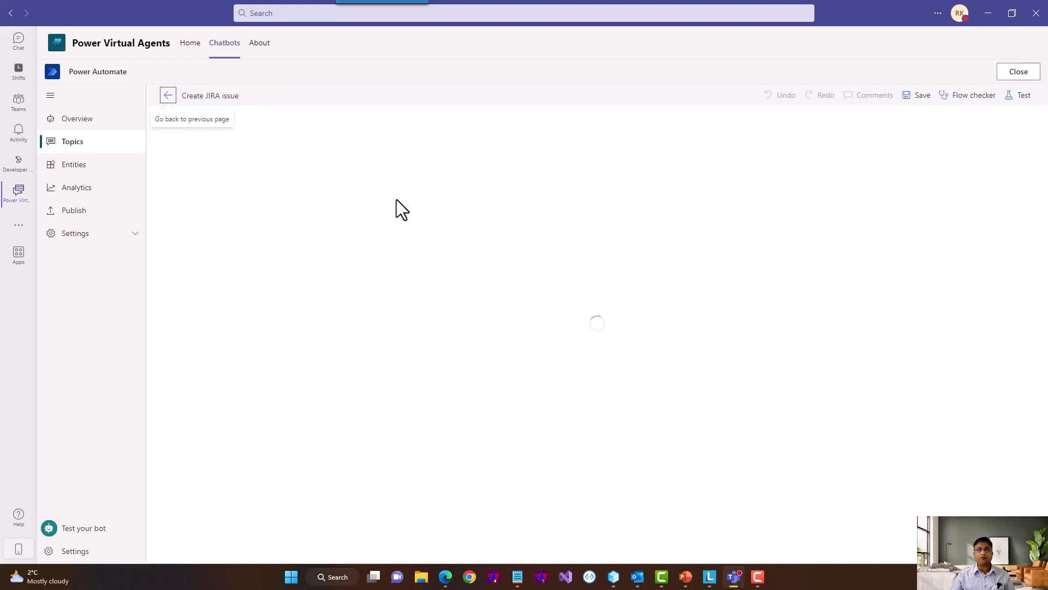
Step: Inspect the Create a new issue (V2) step with its advanced options, plus the flow's inputs and return values
click(521, 177)
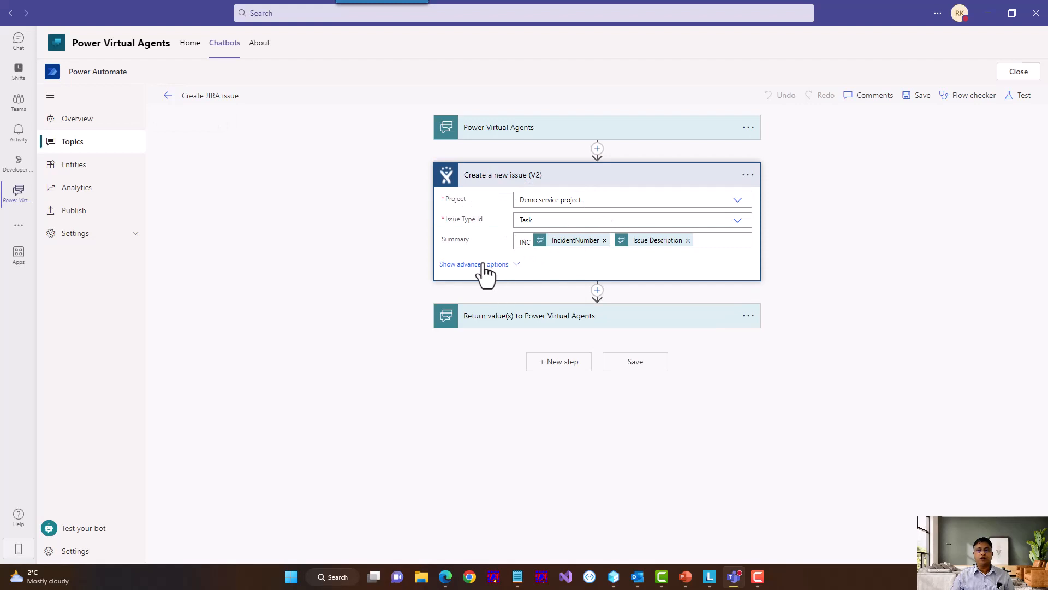
click(484, 266)
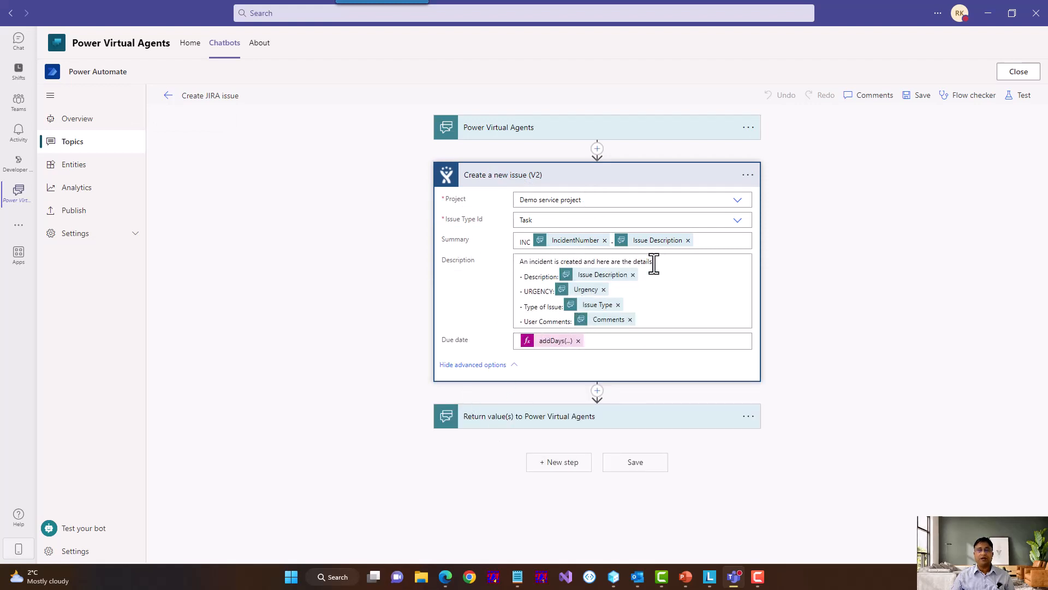
click(500, 130)
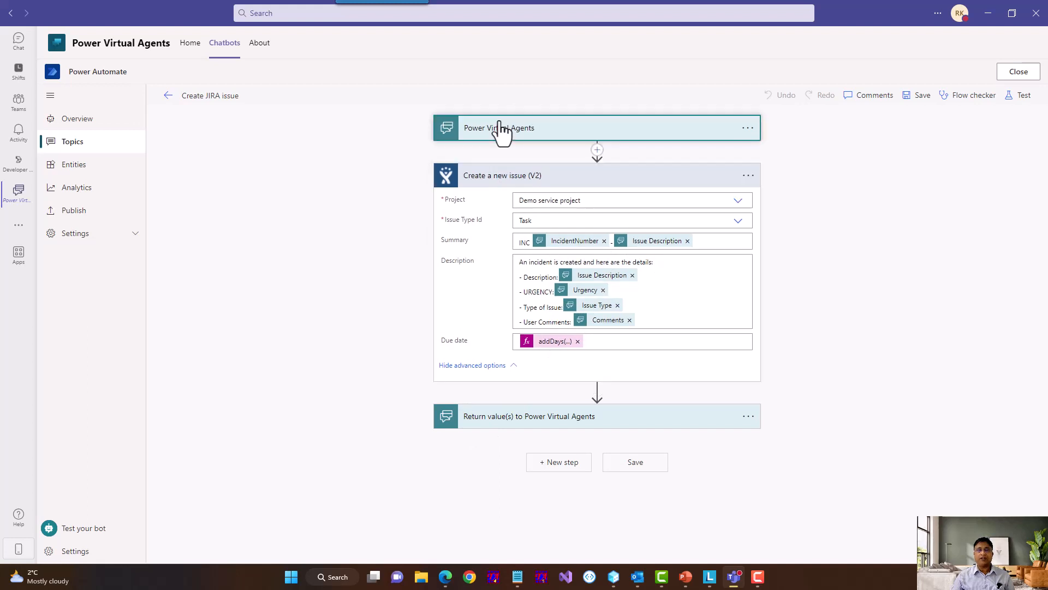
scroll(581, 382, down, 3)
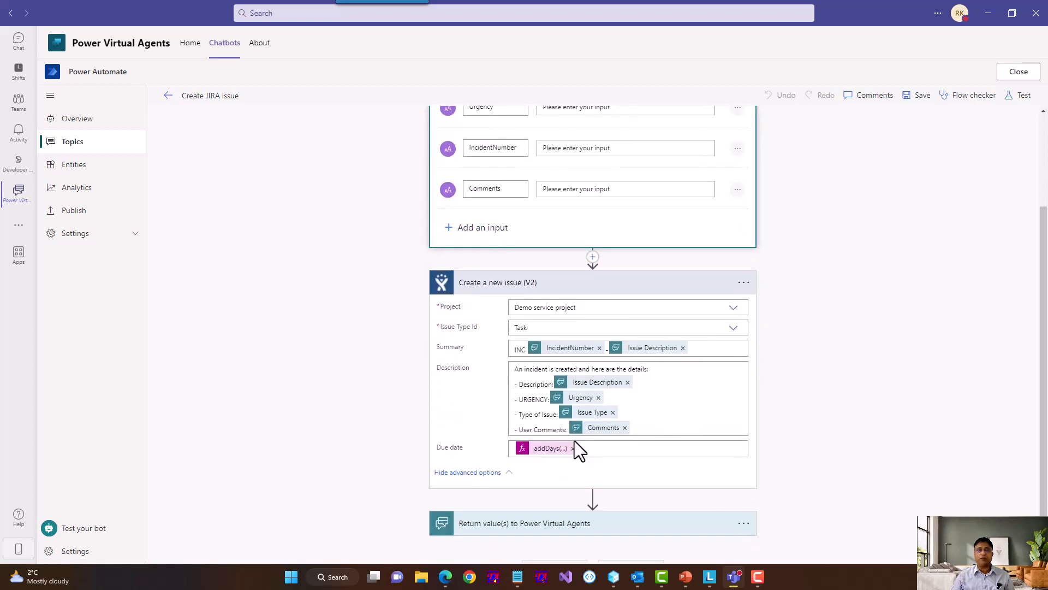
click(510, 500)
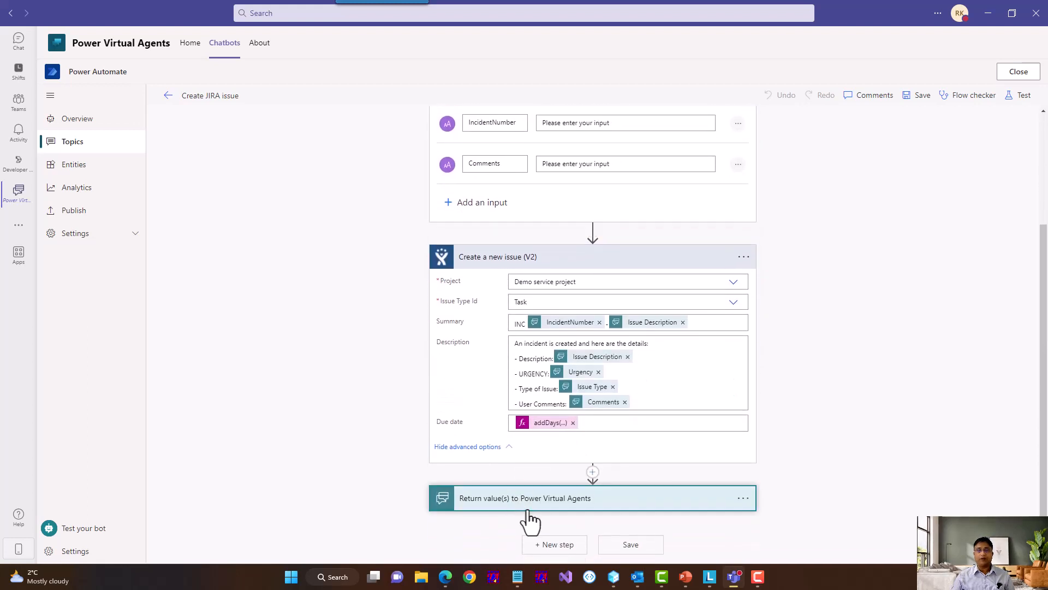
scroll(794, 434, down, 3)
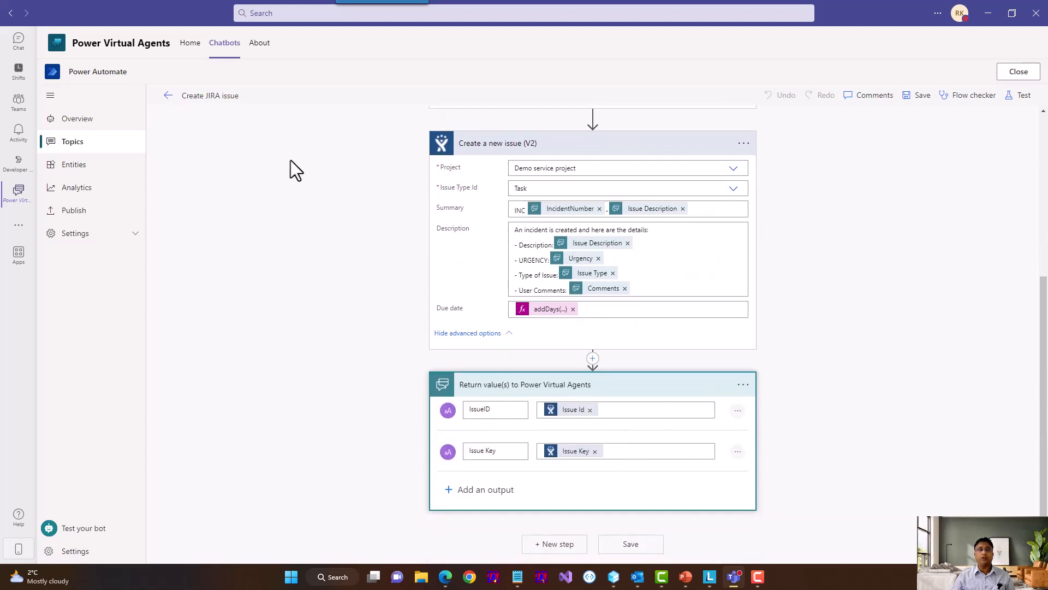
Step: Return to the Order an Incident topic, open the Schedule Teams Meeting flow and inspect its Create a Teams meeting step
click(174, 94)
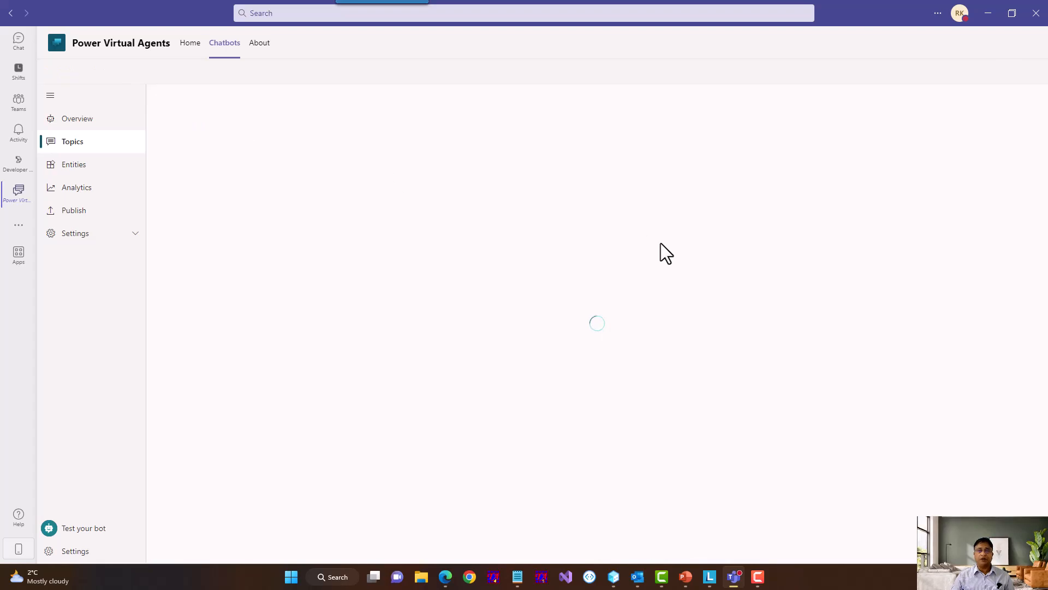
scroll(662, 322, down, 12)
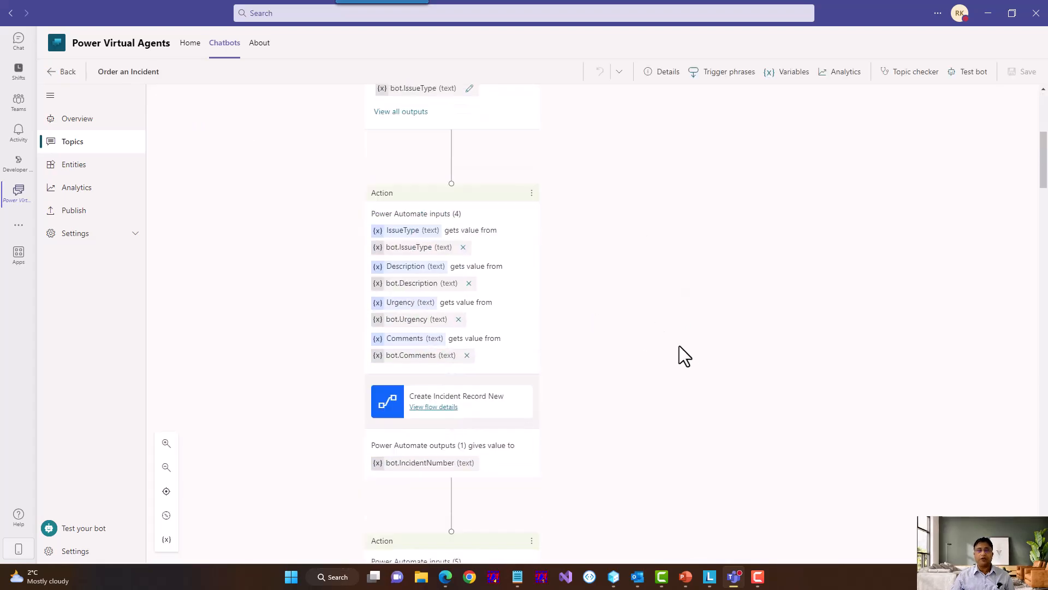
scroll(642, 341, down, 10)
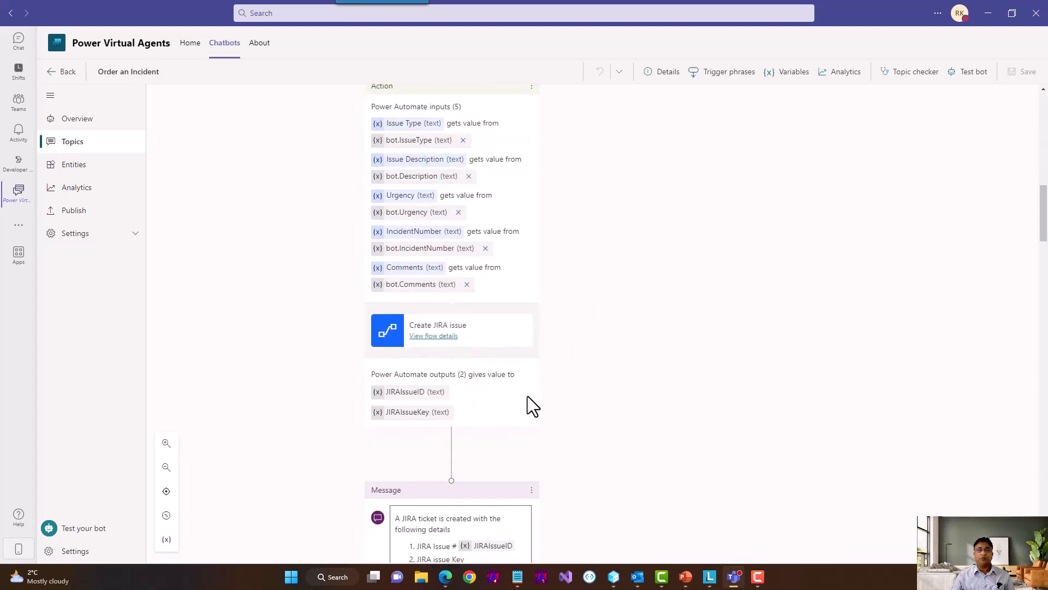
scroll(617, 403, down, 5)
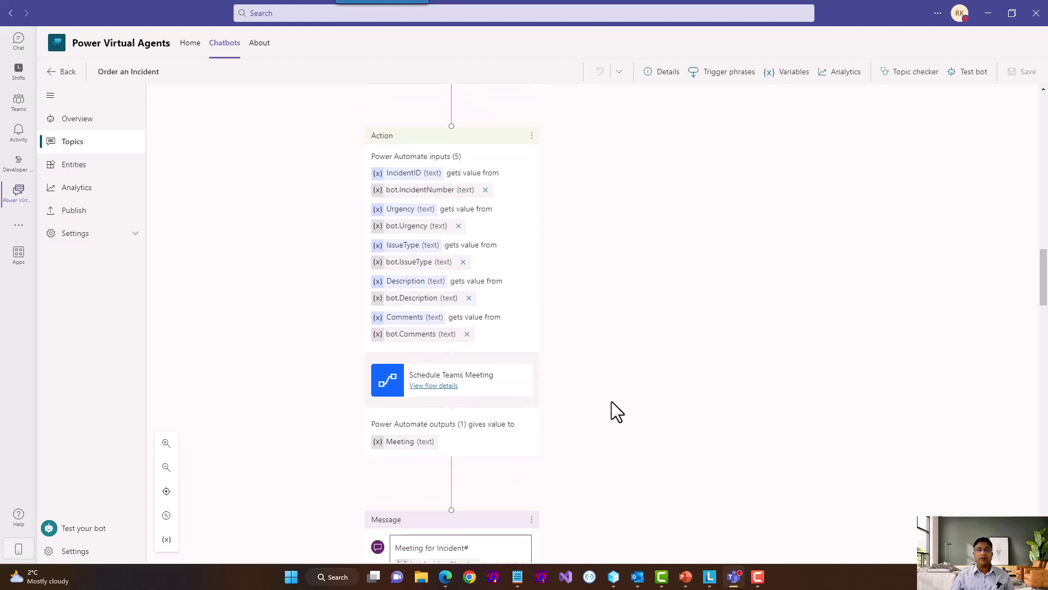
click(435, 384)
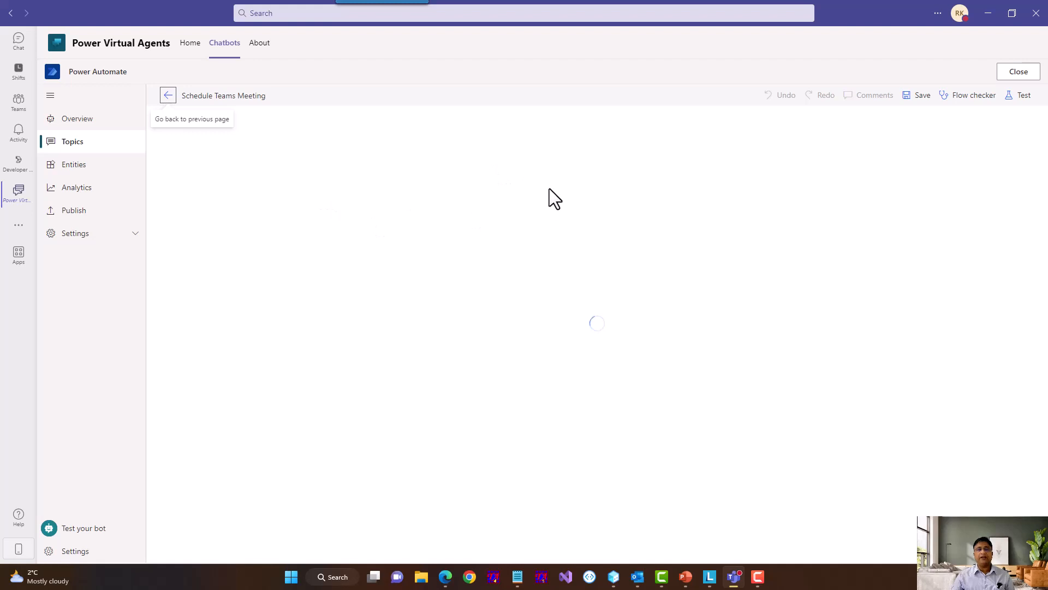
click(519, 181)
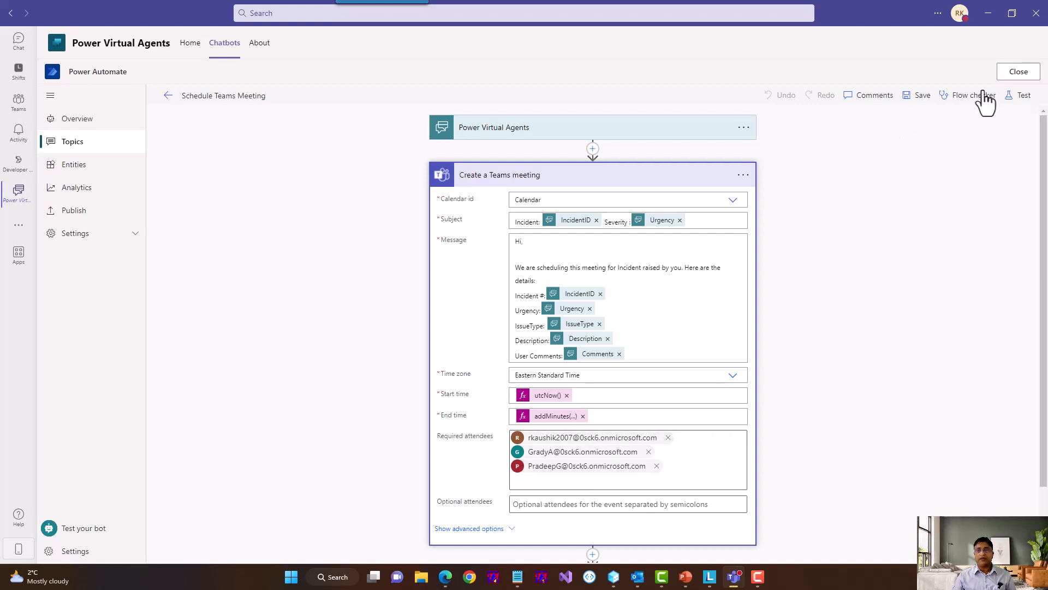
Step: Close the meeting flow and open the topic's Create Teams Channel flow for editing
click(1019, 72)
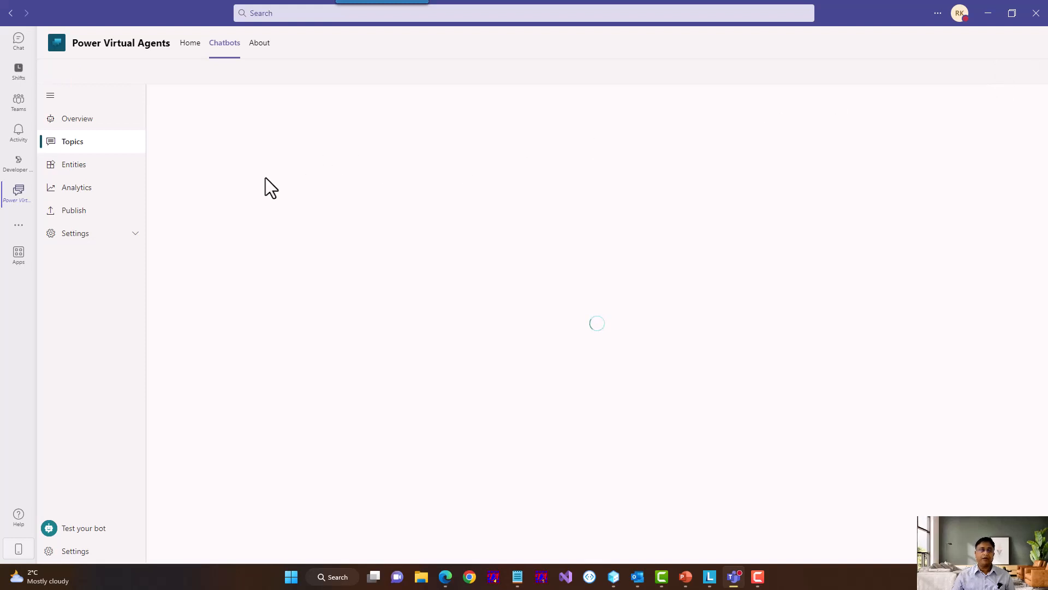
scroll(636, 299, down, 10)
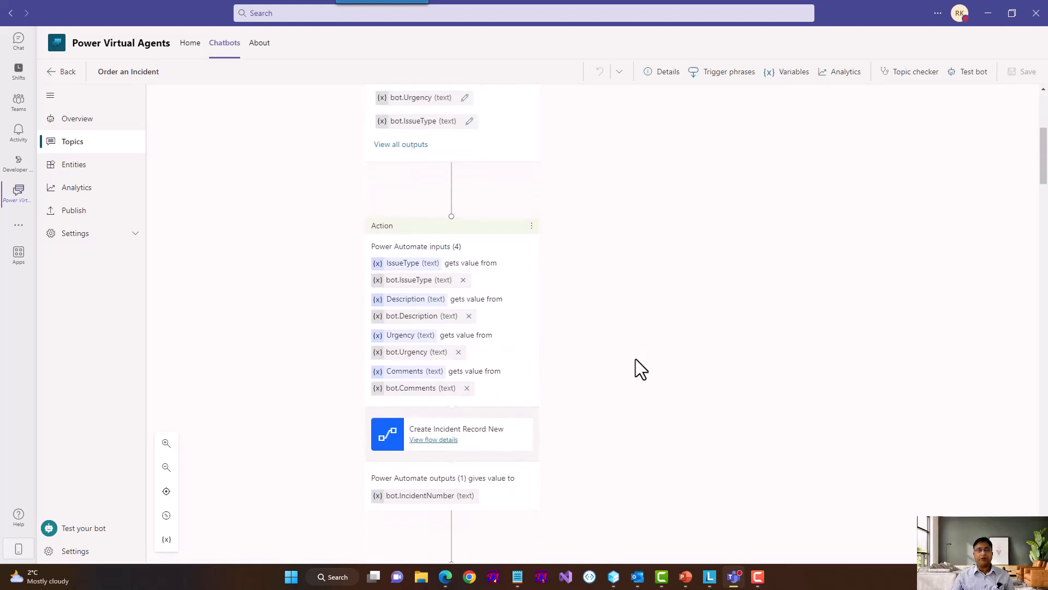
scroll(612, 376, down, 8)
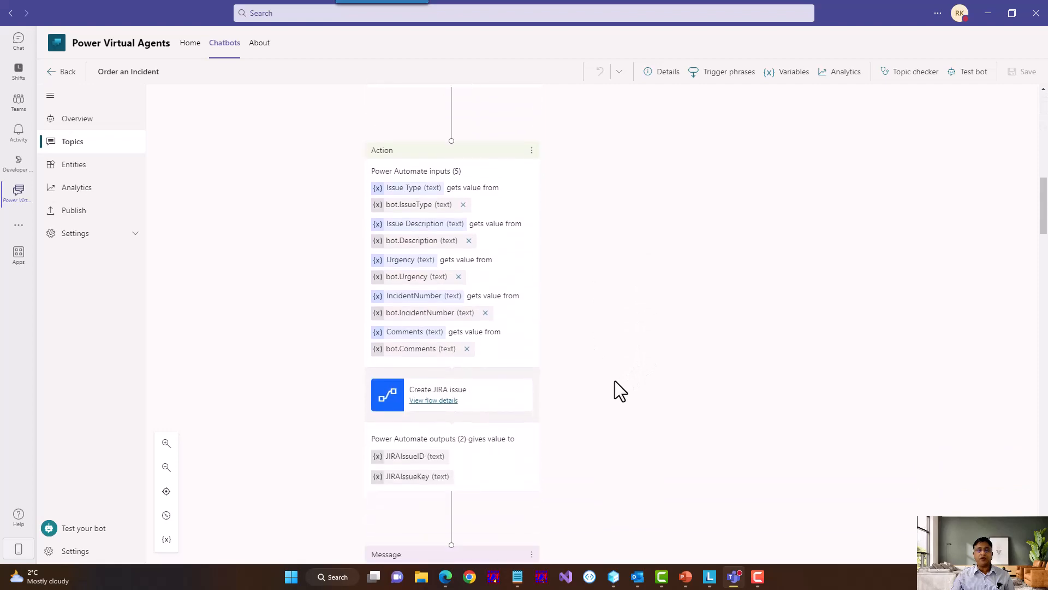
scroll(610, 380, down, 10)
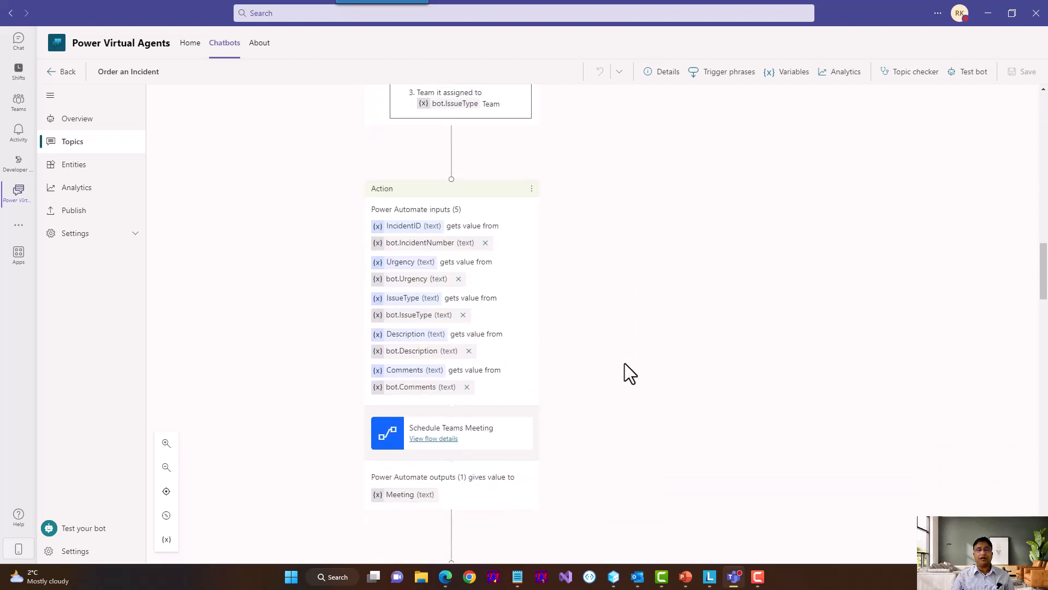
scroll(625, 368, down, 8)
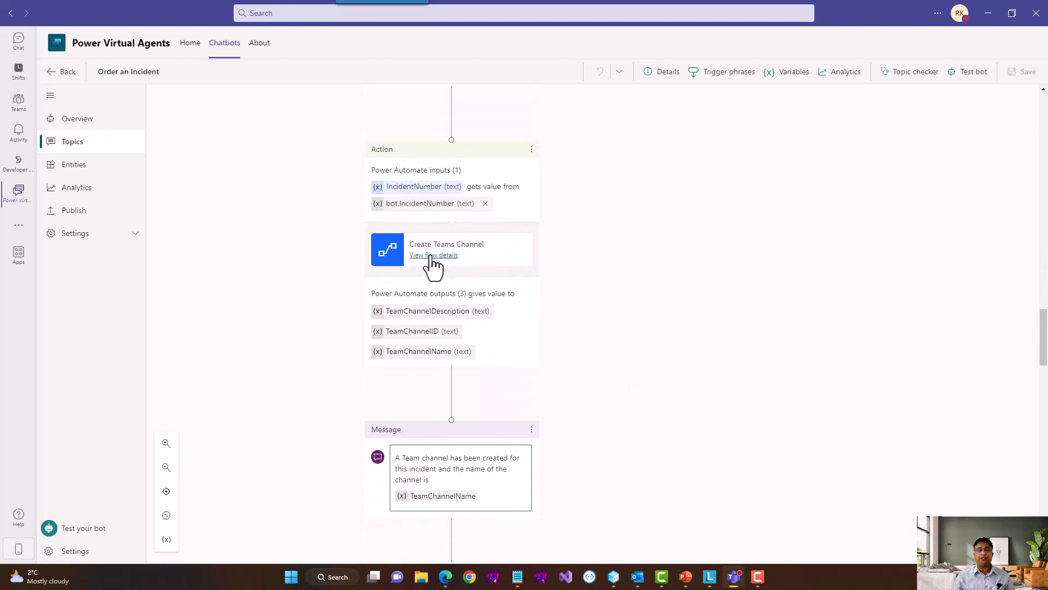
click(432, 256)
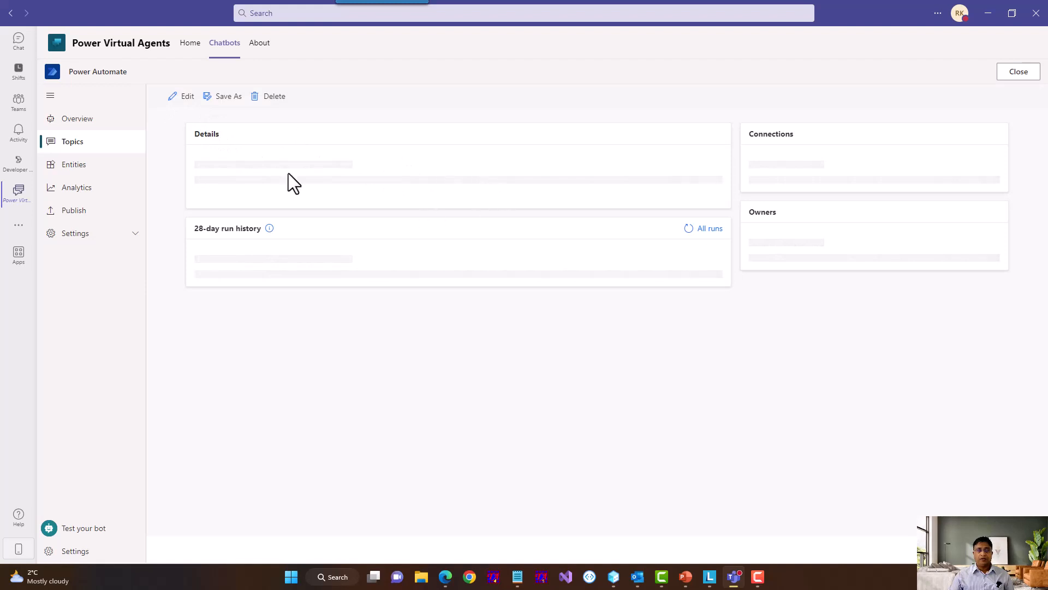
click(186, 96)
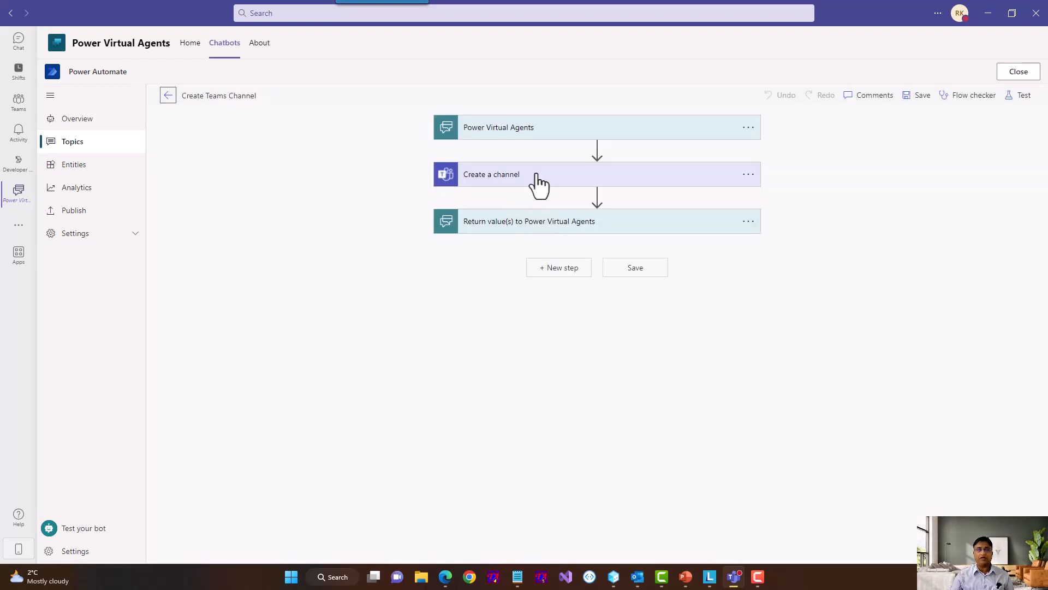
Step: Inspect the Create a channel step with its advanced options, plus the flow's input and return values
click(531, 176)
click(542, 131)
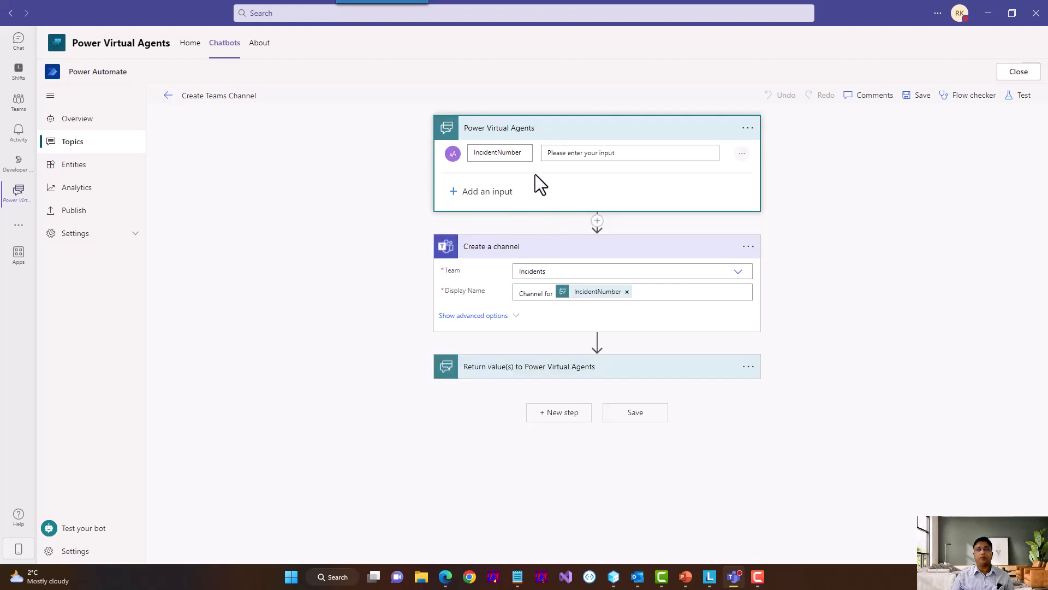
click(474, 316)
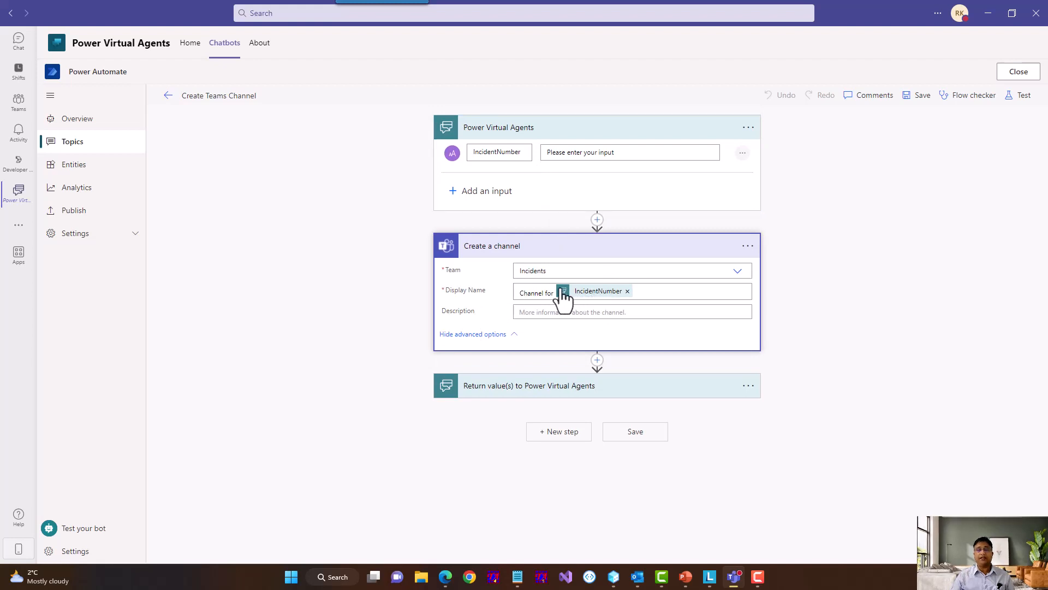
click(553, 391)
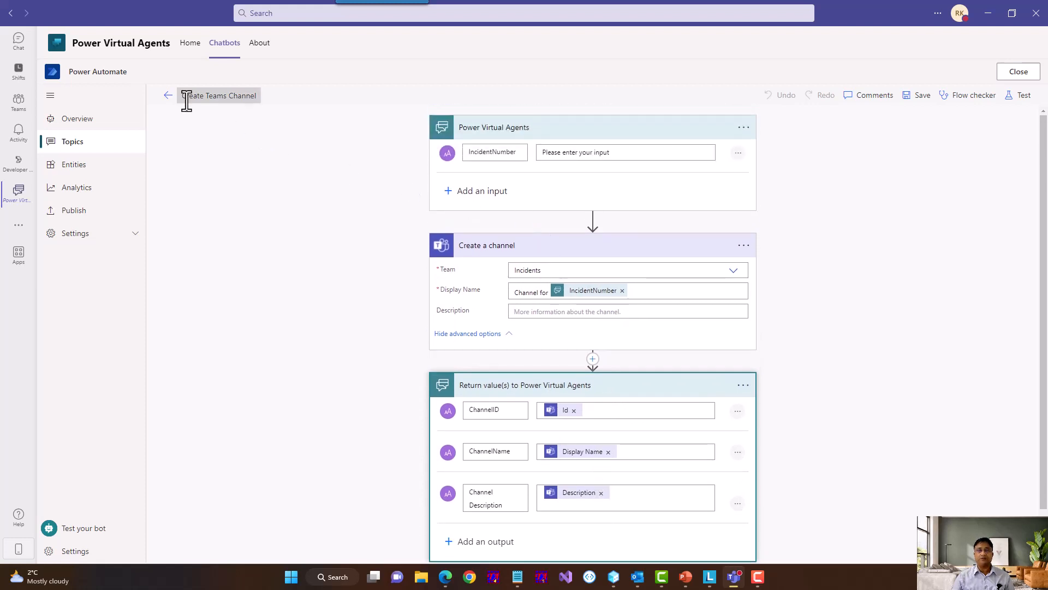
Step: Return to the Order an Incident topic and examine the inputs and outputs of the Post Message in Teams Channel action
click(168, 97)
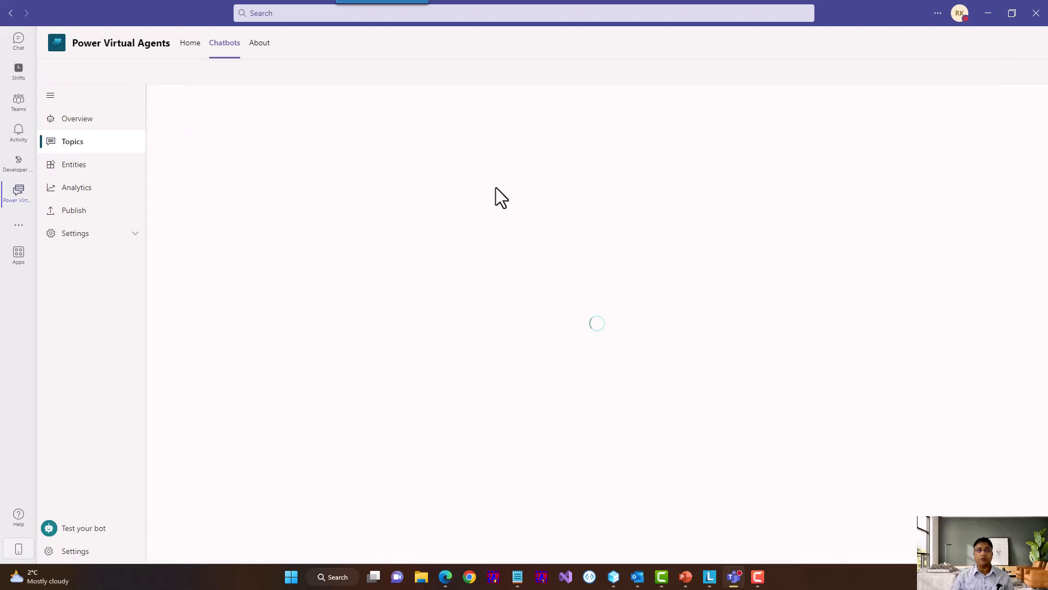
scroll(622, 278, down, 10)
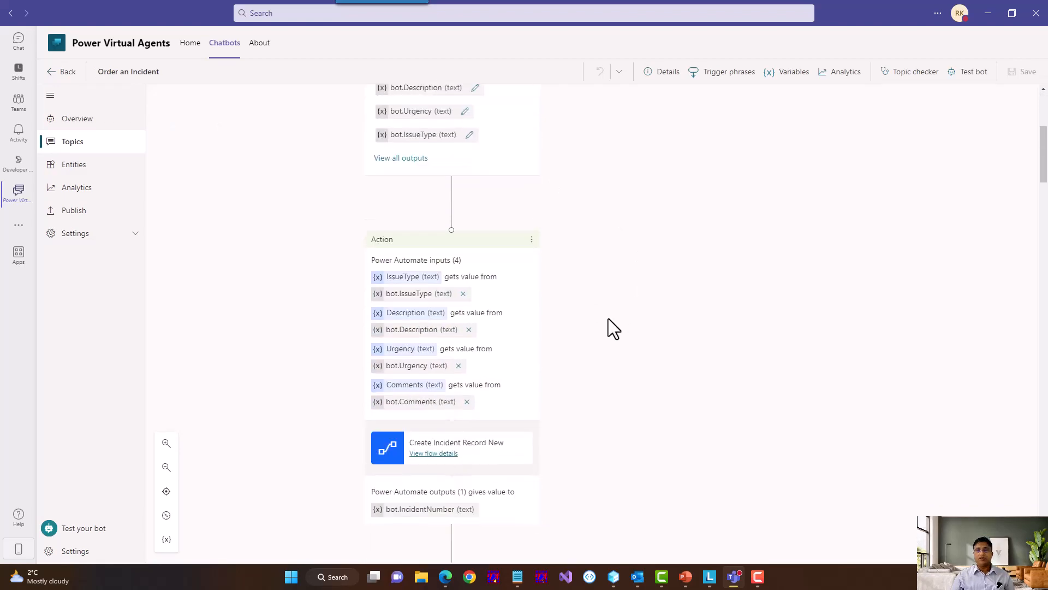
scroll(586, 329, down, 10)
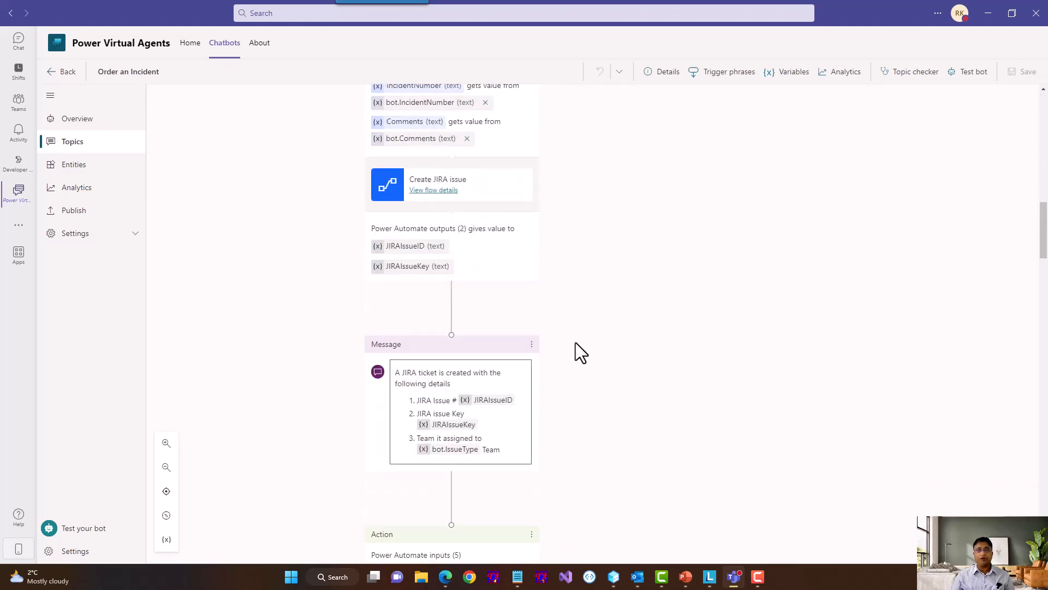
scroll(593, 343, down, 10)
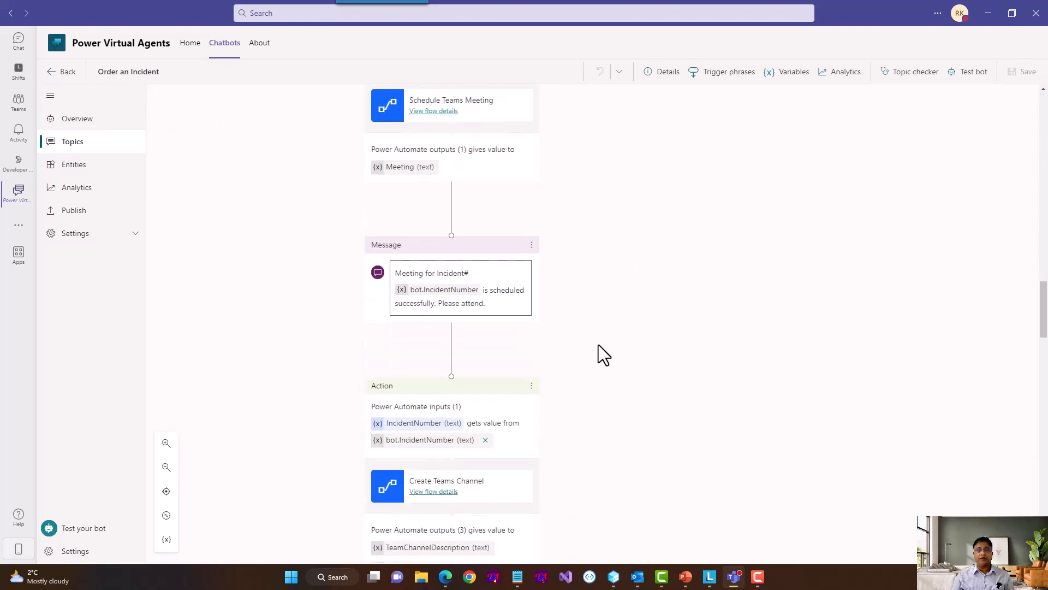
scroll(598, 347, down, 8)
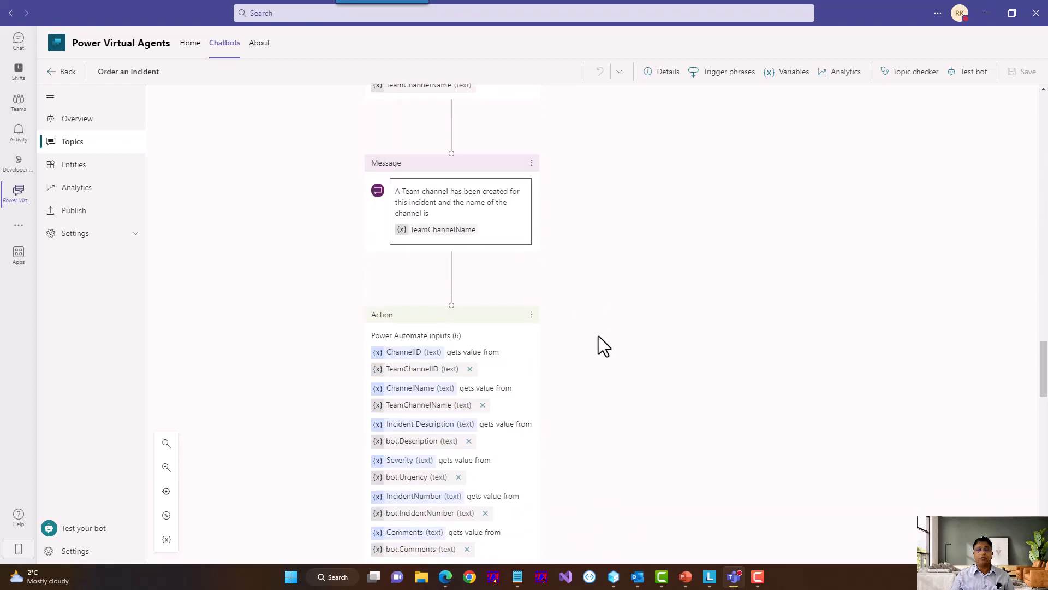
scroll(599, 336, down, 1)
scroll(598, 337, down, 2)
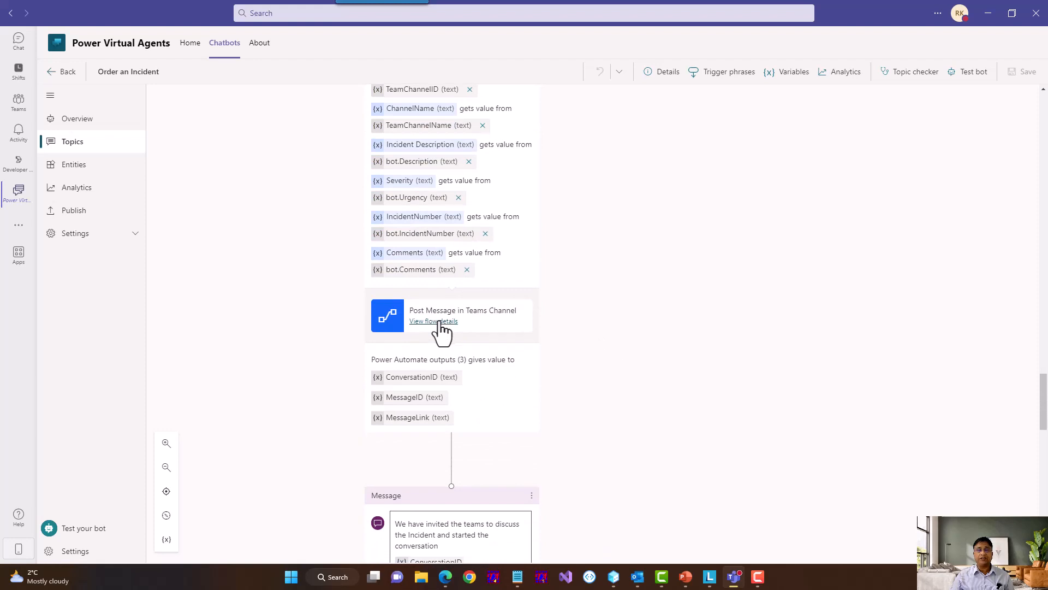
scroll(440, 327, up, 2)
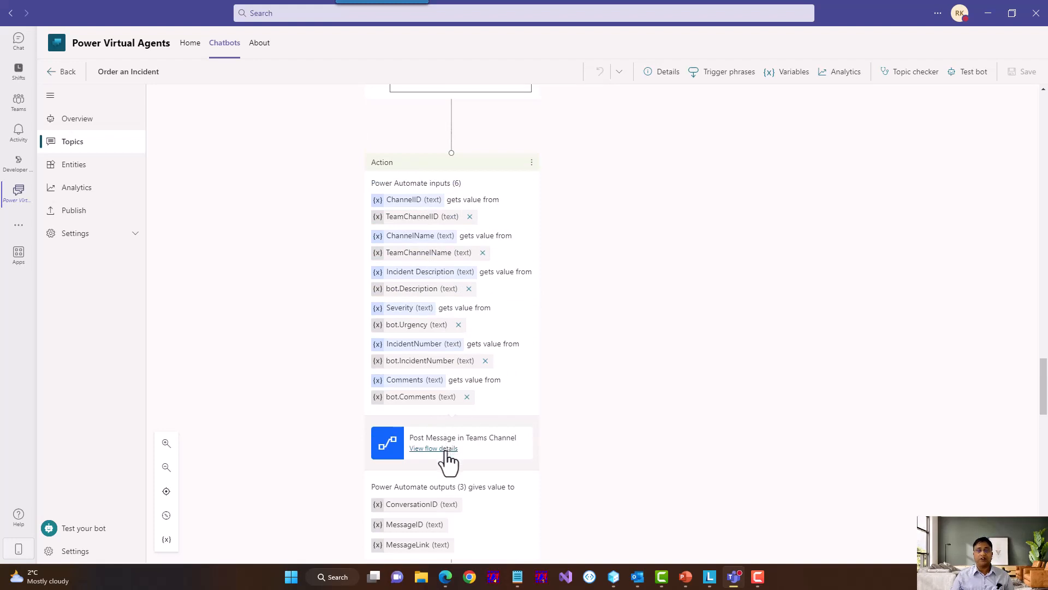
scroll(562, 327, down, 4)
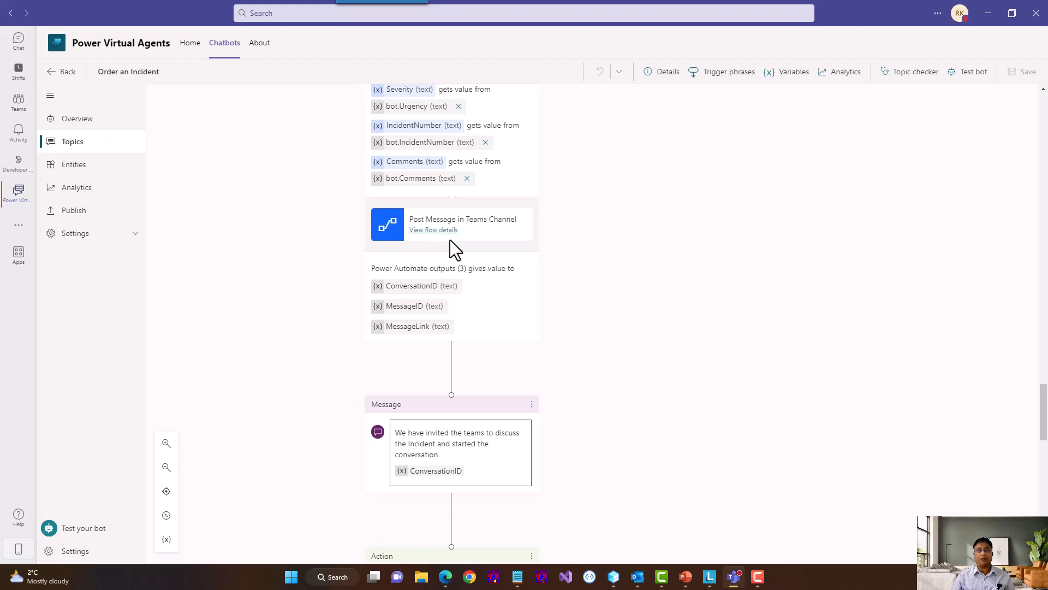
Step: Open the Send a mail for the incident Updates flow for editing
scroll(467, 371, down, 10)
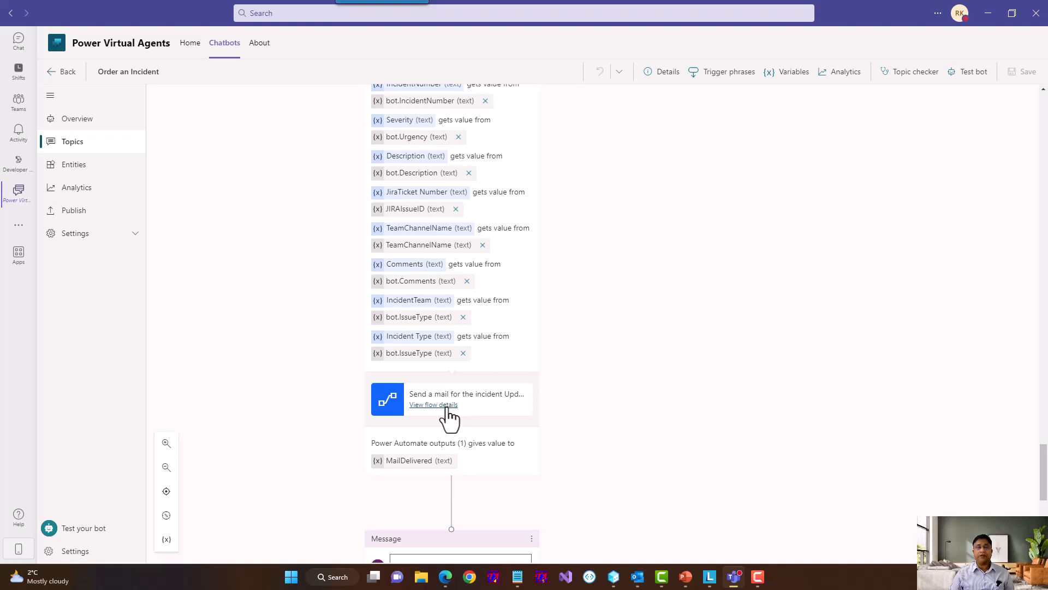
click(444, 404)
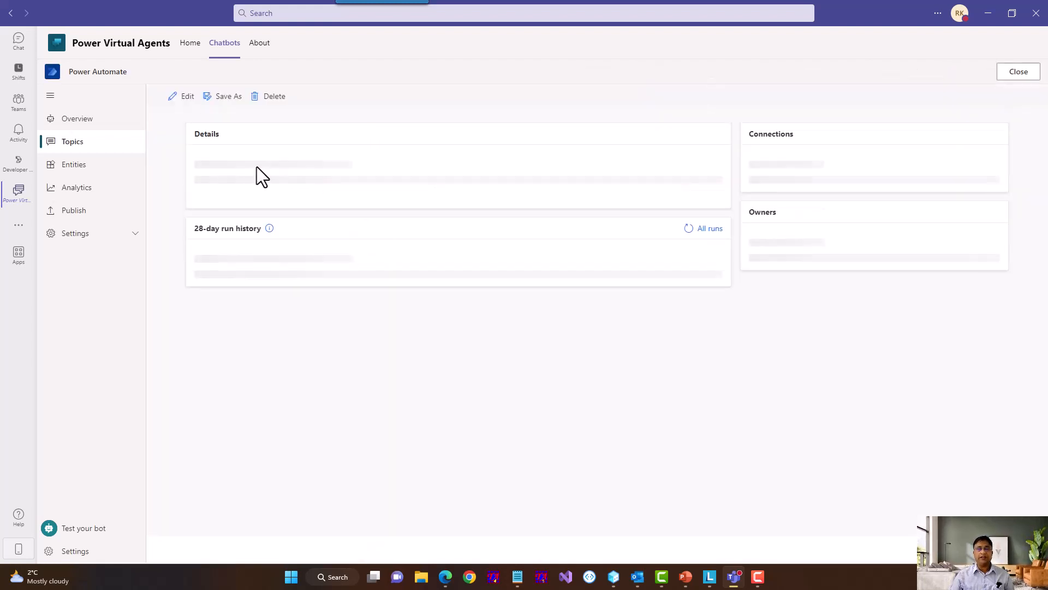
click(182, 101)
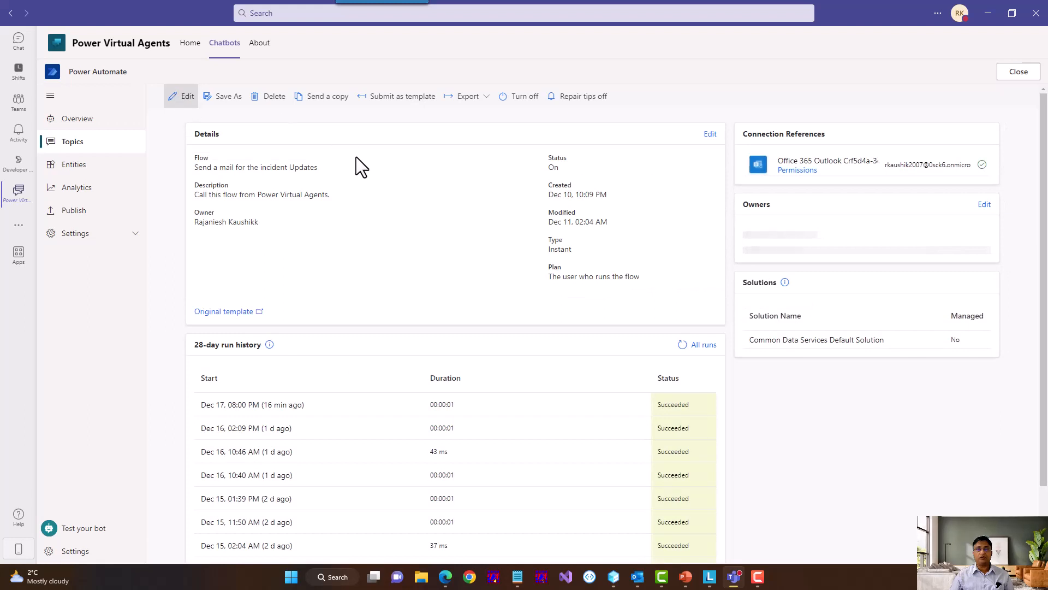
click(179, 100)
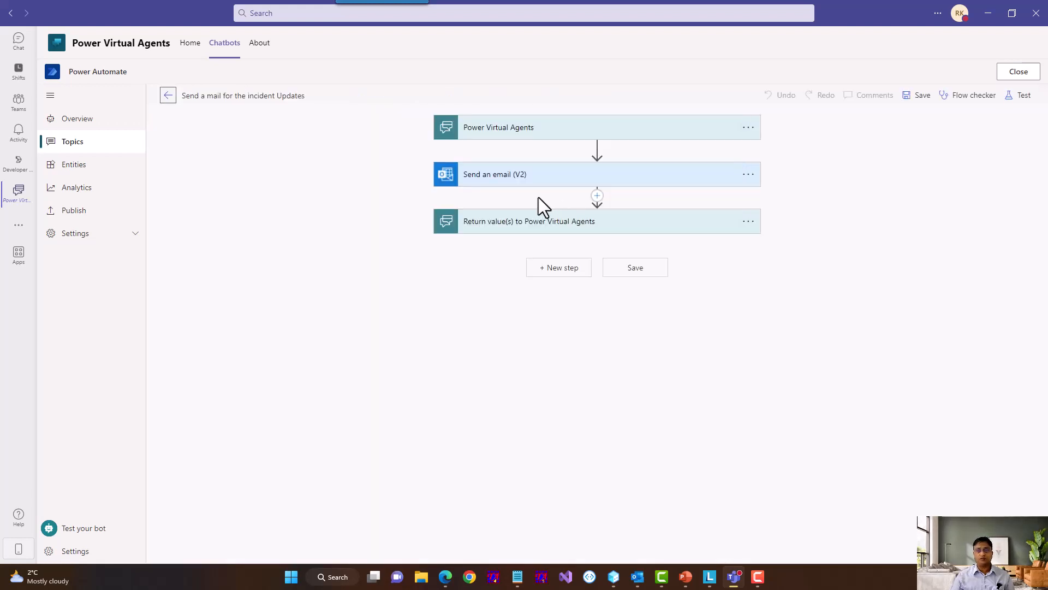
Step: Inspect the recipient, subject and body of the Send an email (V2) step, including the chatbot variables used
click(523, 180)
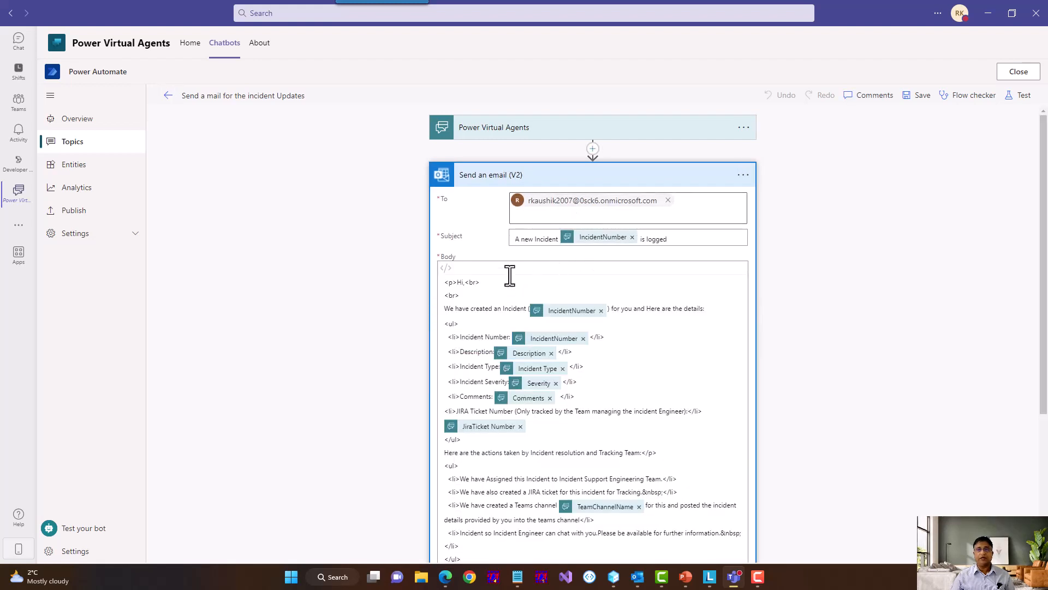
scroll(534, 335, down, 3)
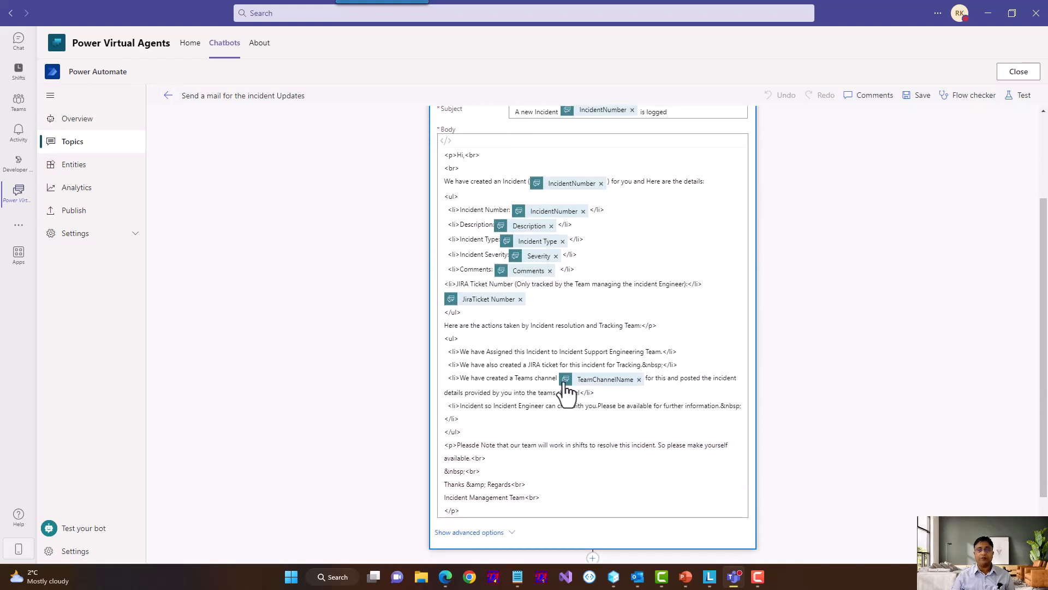
scroll(566, 393, up, 3)
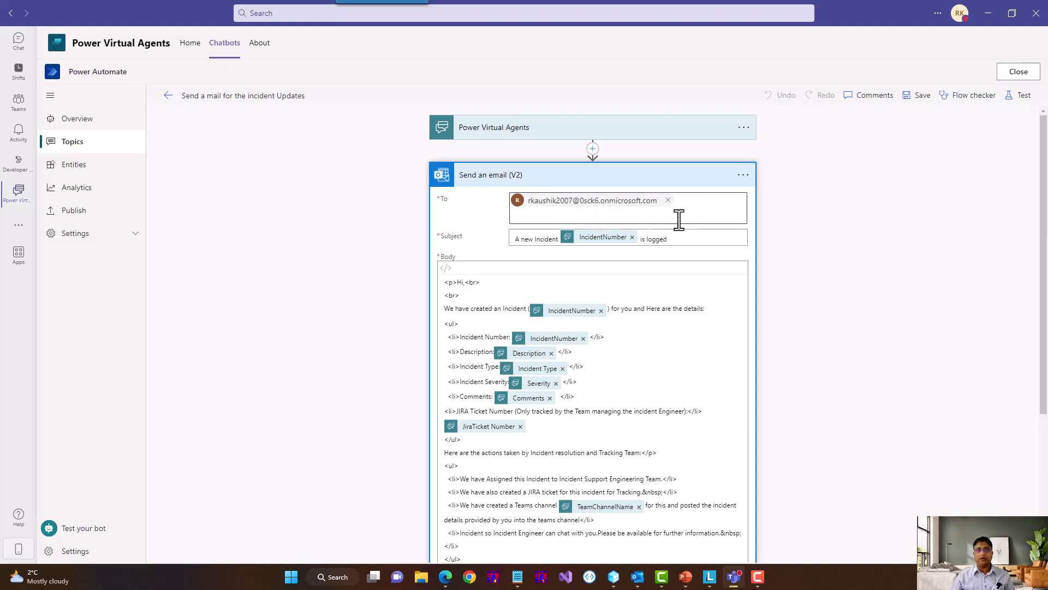
scroll(656, 248, down, 2)
scroll(601, 273, down, 2)
scroll(557, 247, up, 4)
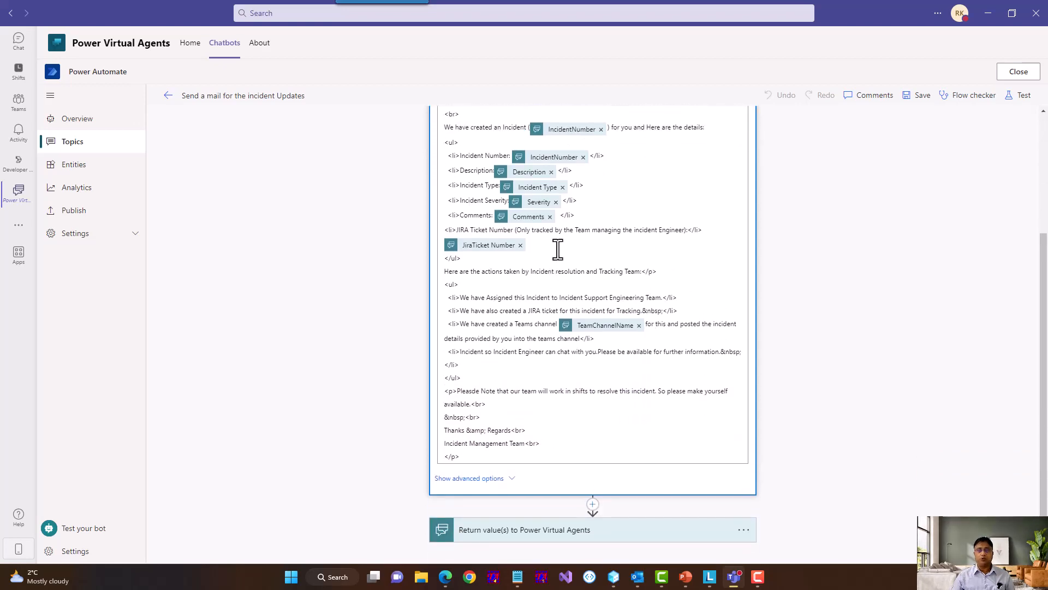
Step: Return to the Order an Incident topic and review its nodes through to the final IncidentDetailPrompt redirect
click(169, 98)
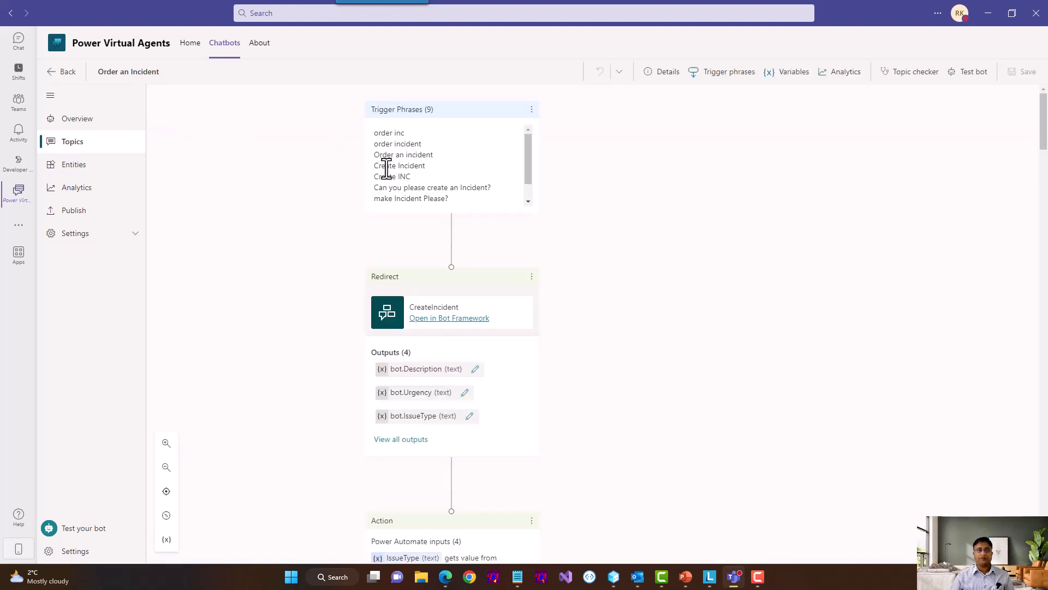
scroll(650, 311, down, 10)
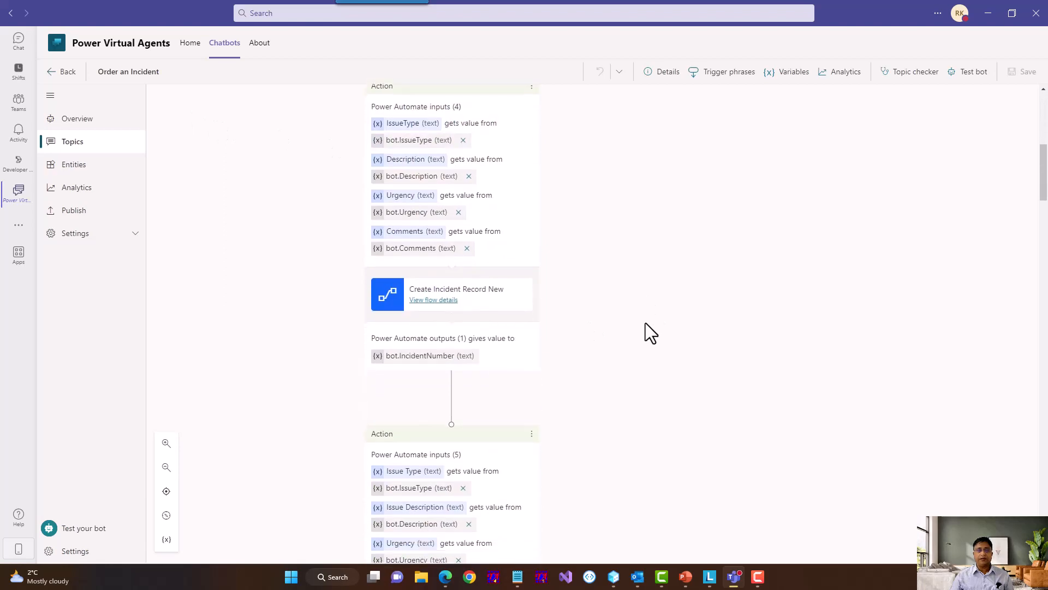
scroll(583, 331, down, 10)
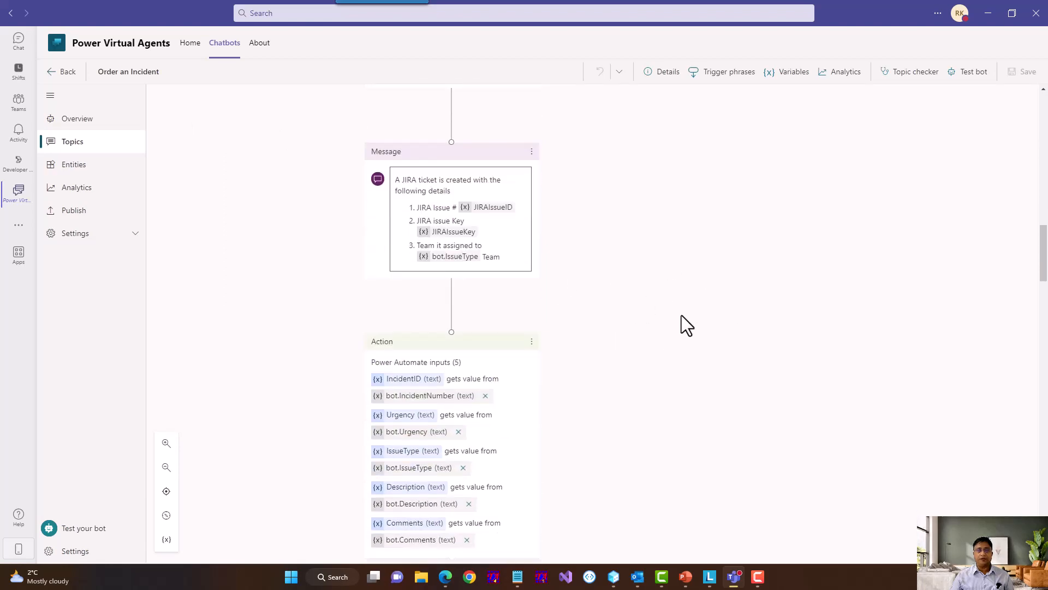
scroll(703, 348, down, 10)
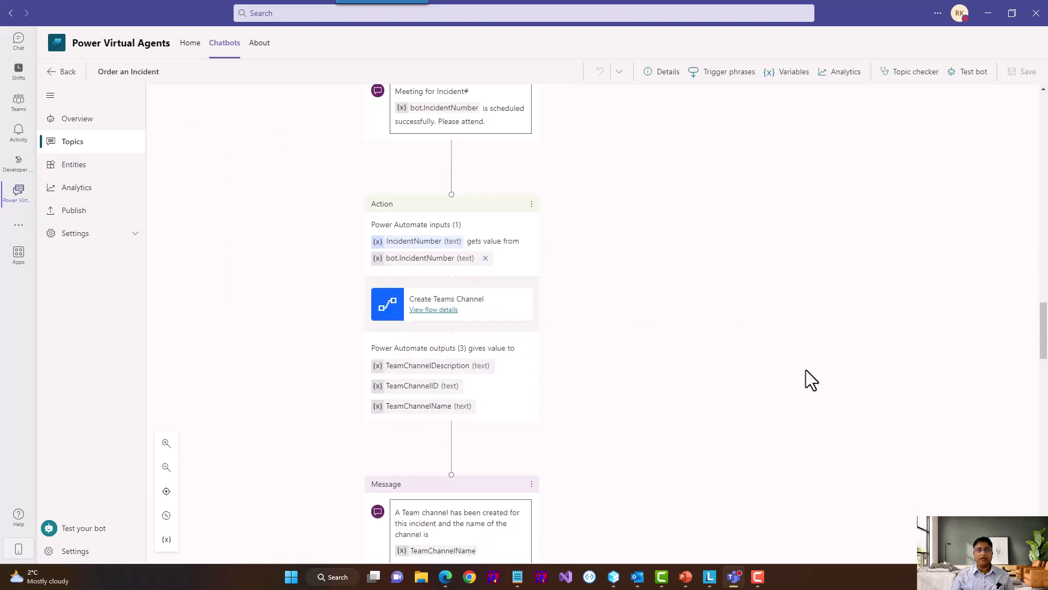
drag(1043, 322, 1044, 503)
scroll(463, 239, down, 1)
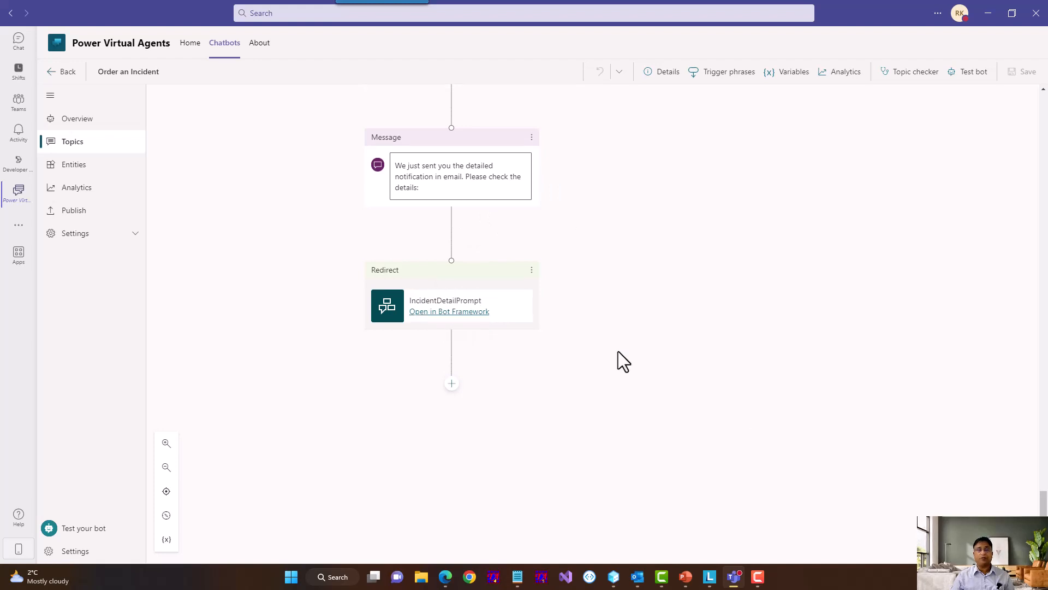
Step: Switch to Bot Framework Composer and inspect the IncidentDetailPrompt dialog's Send a response action, including the virtualagent variables passed to AdaptiveCard_IncidentViewInfo
click(615, 581)
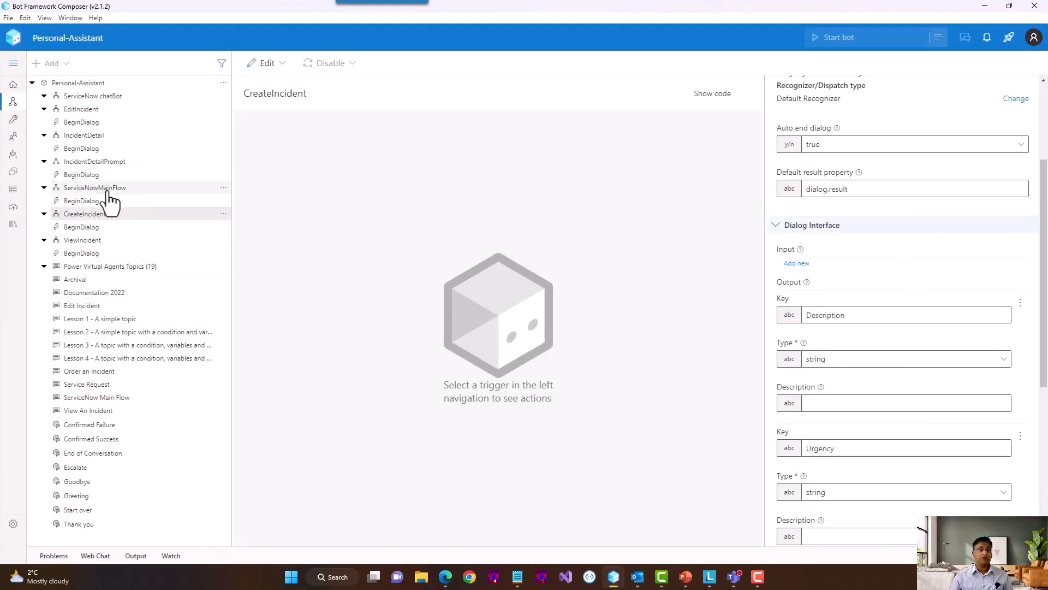
click(94, 162)
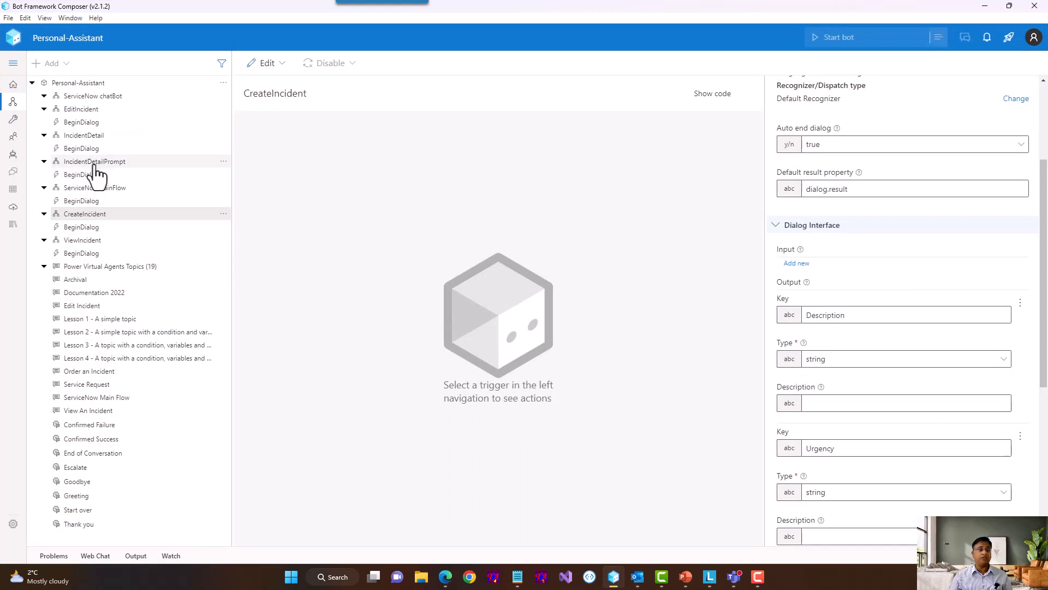
click(87, 175)
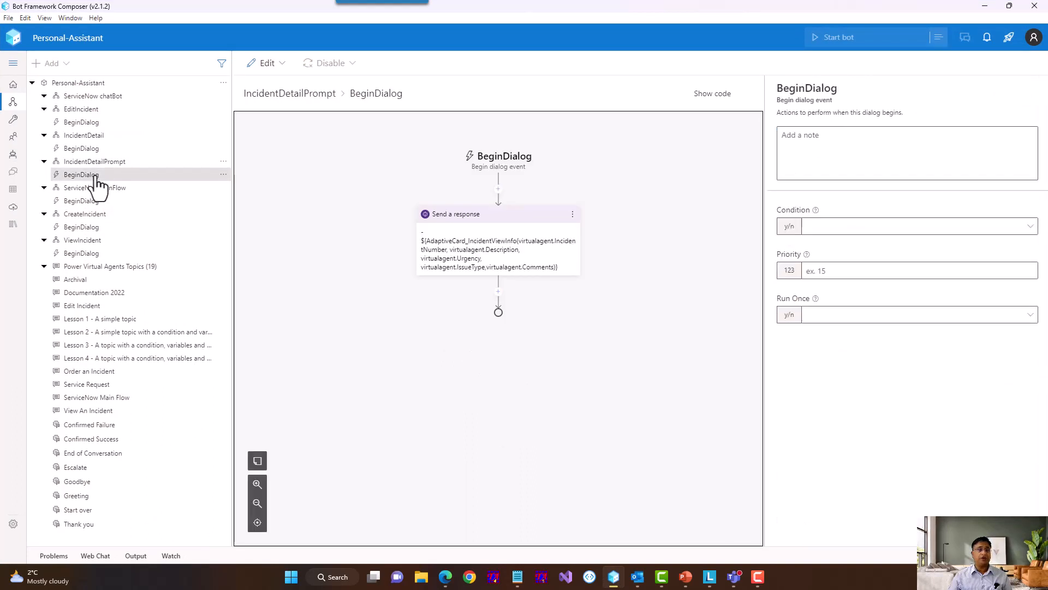
click(484, 262)
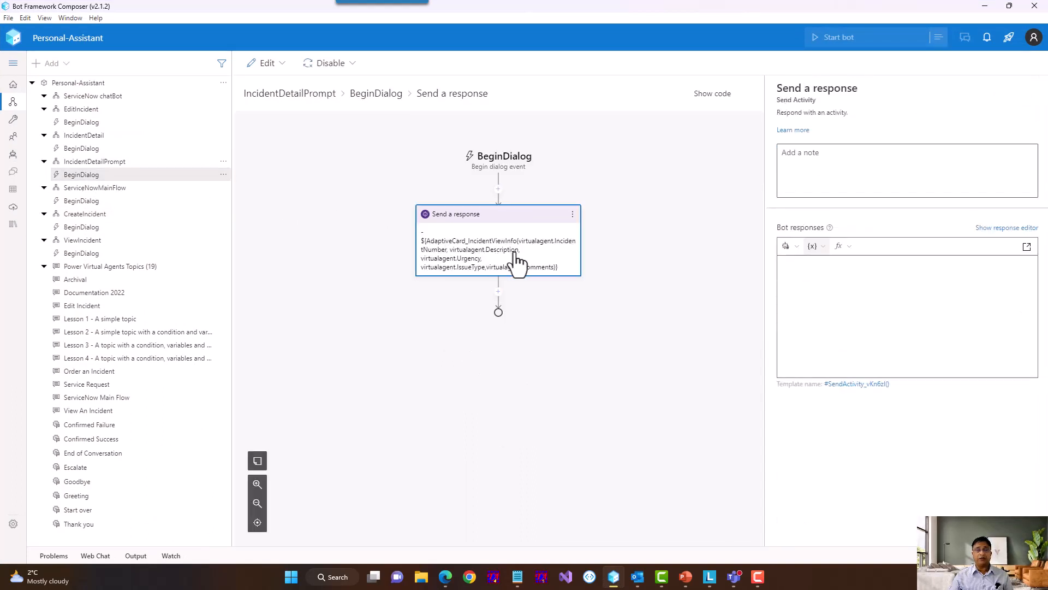
drag(853, 376, 883, 373)
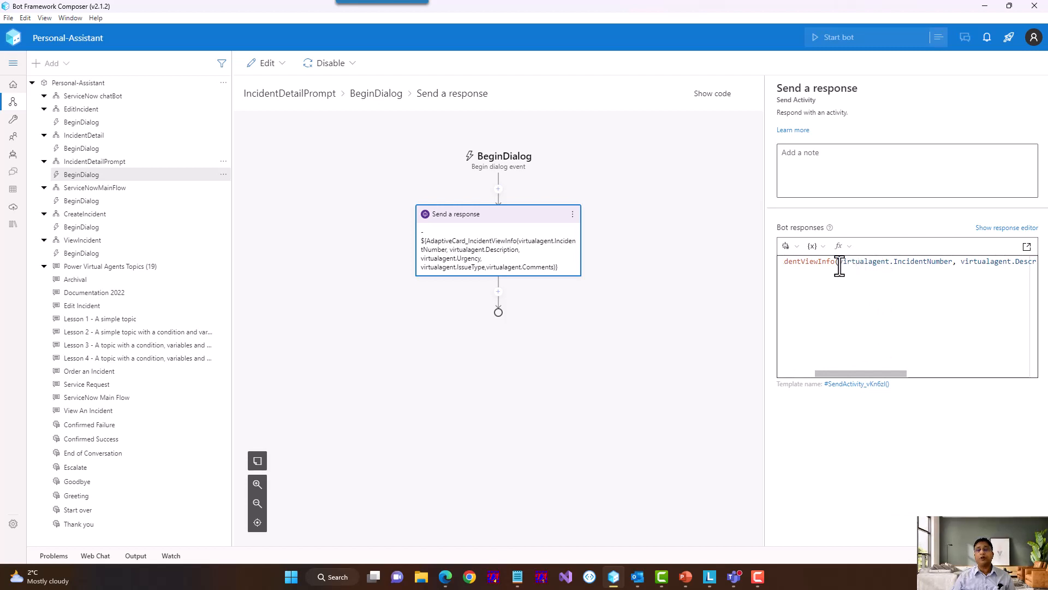
drag(840, 267, 878, 267)
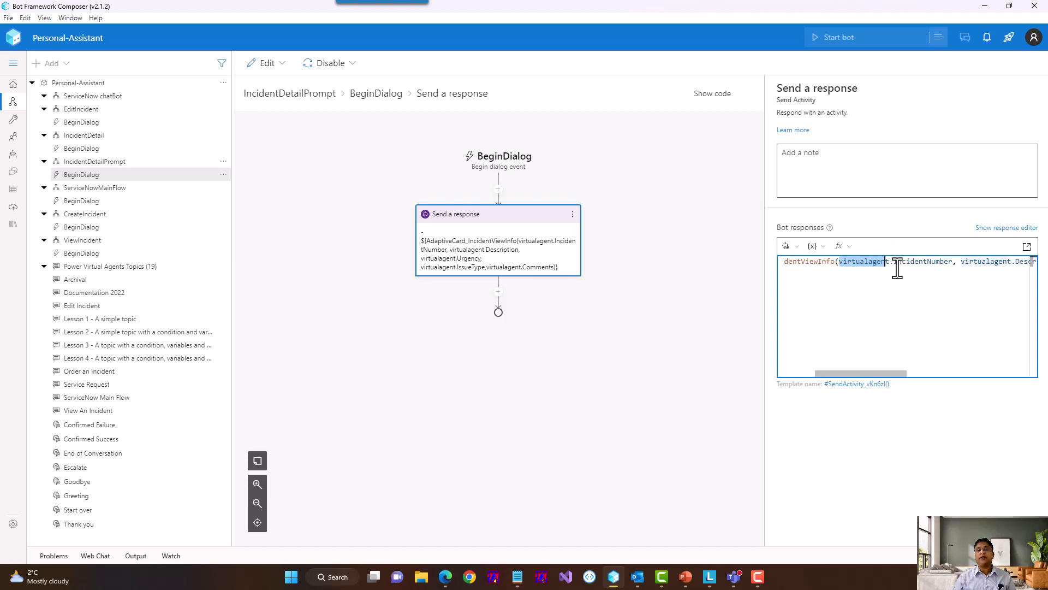
drag(894, 264, 950, 263)
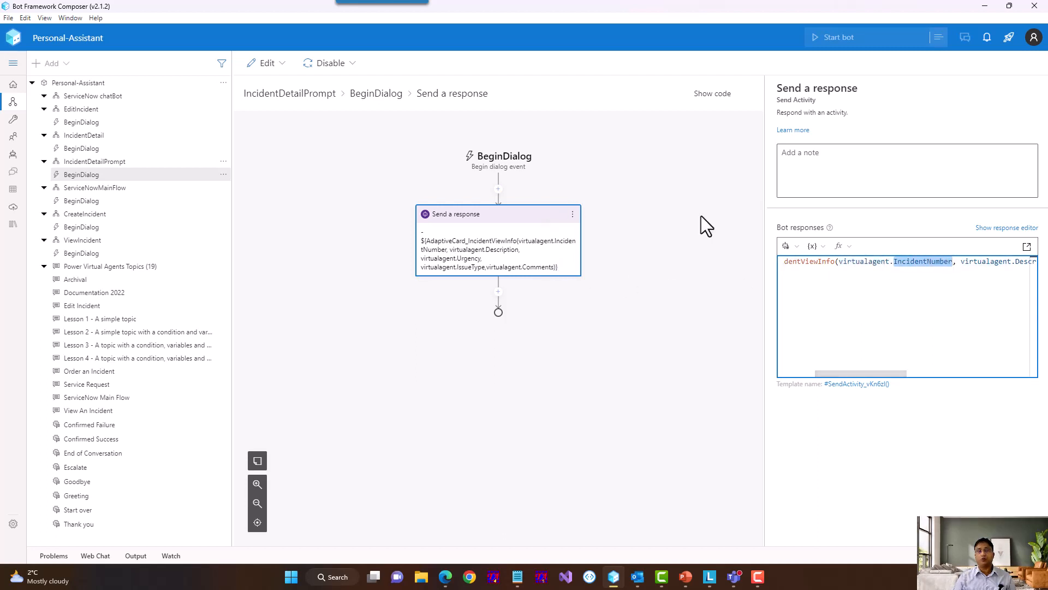
drag(867, 373, 841, 377)
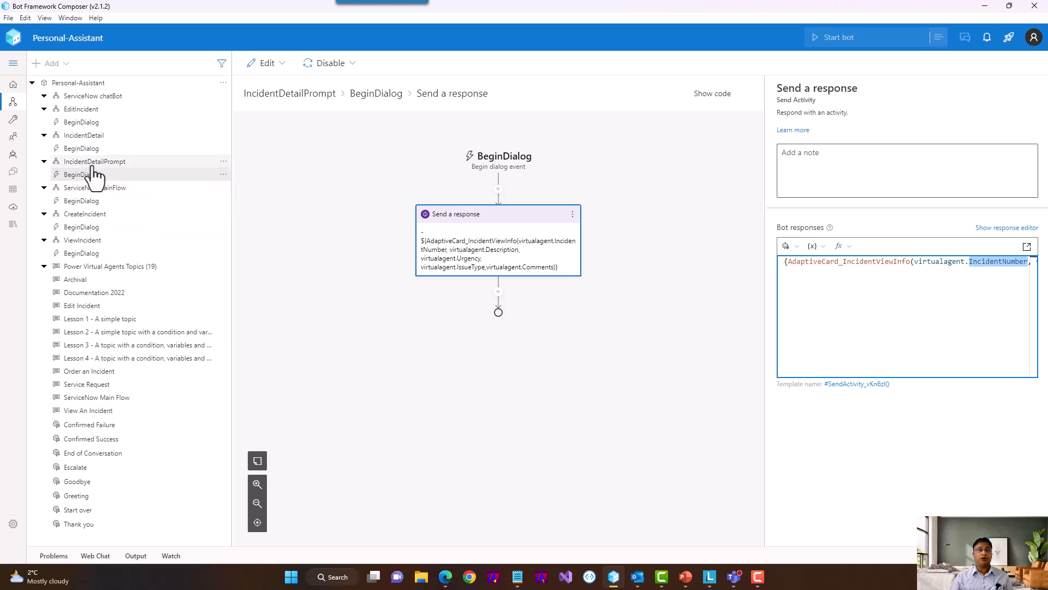
Step: Show the IncidentDetailPrompt bot response code and examine the adaptive card JSON, including its incident facts and image template
click(16, 155)
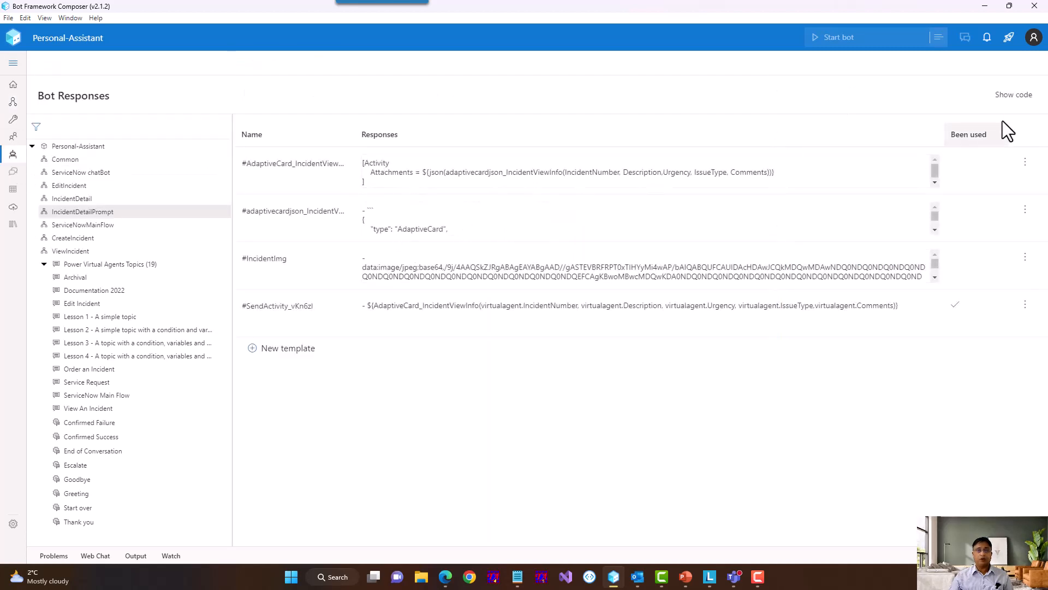
click(1025, 98)
scroll(606, 284, down, 5)
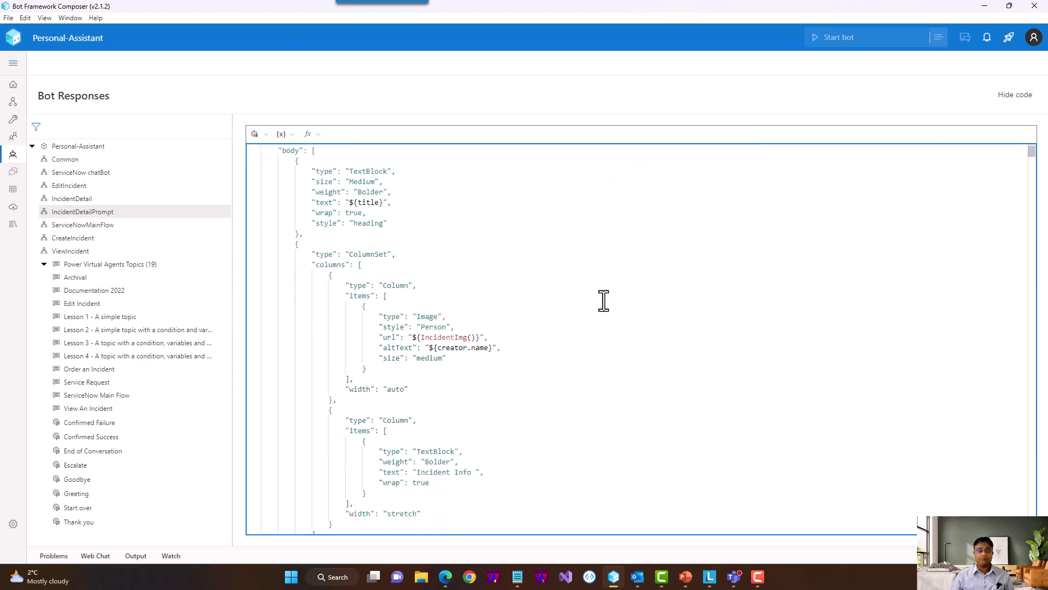
scroll(578, 328, down, 9)
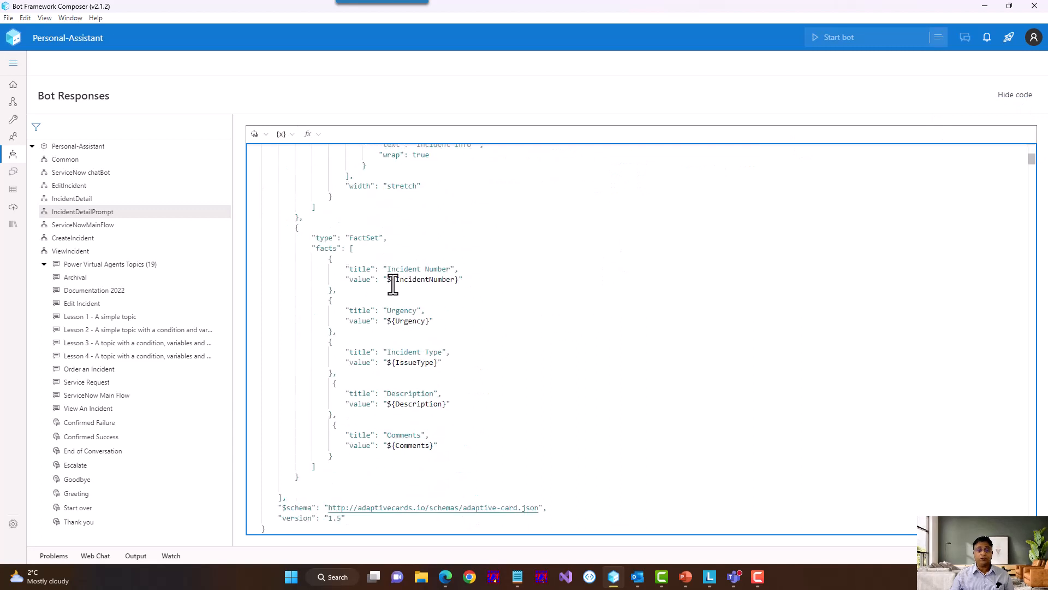
drag(396, 279, 455, 279)
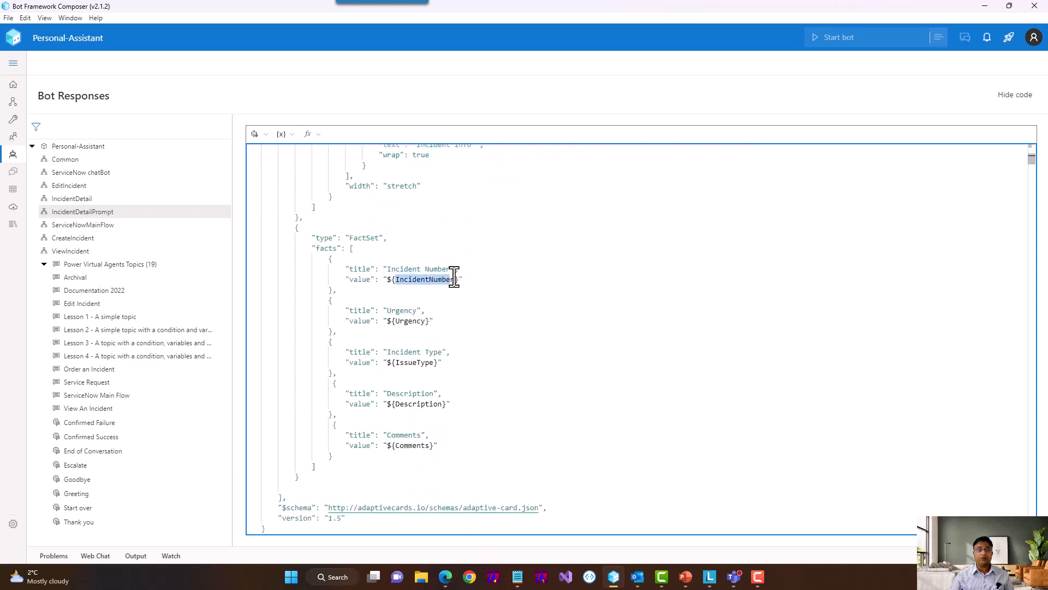
drag(397, 321, 424, 321)
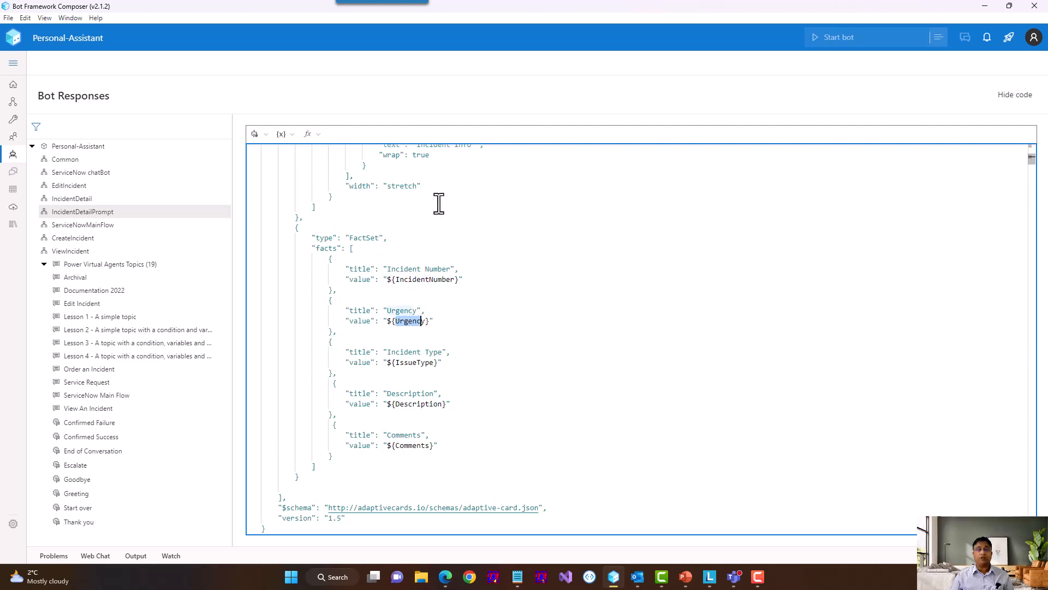
scroll(435, 381, down, 5)
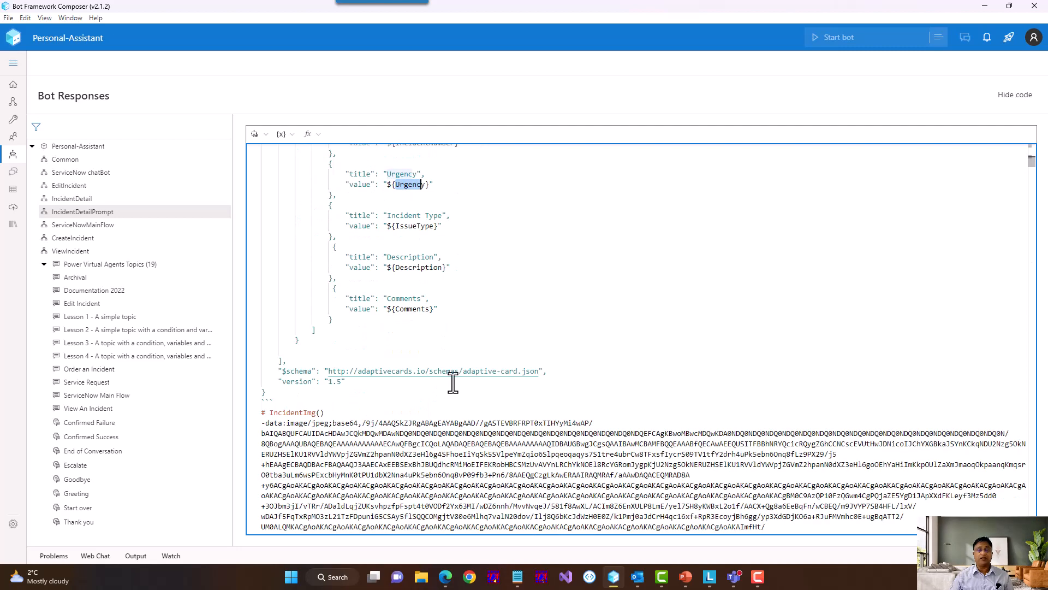
scroll(435, 374, up, 7)
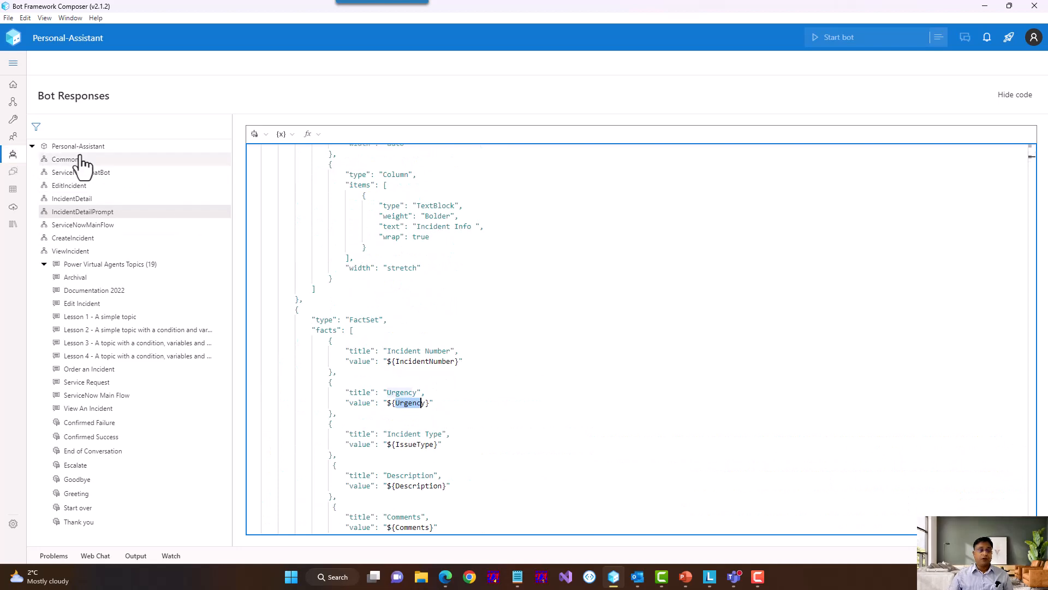
Step: Switch back to Power Virtual Agents in Teams, open the View An Incident topic and review its question, action and redirect nodes
click(984, 6)
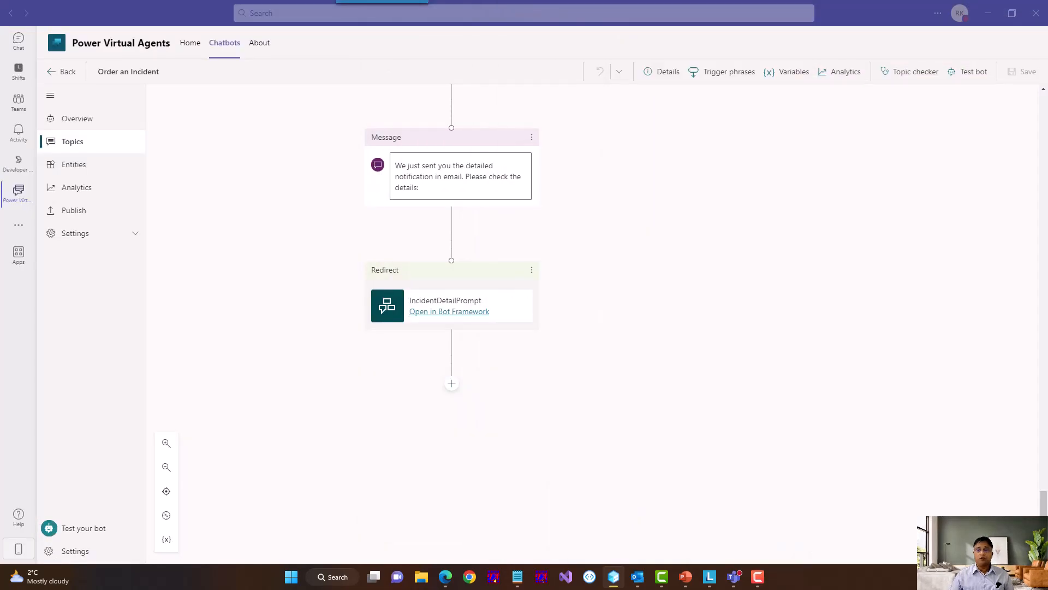
click(66, 149)
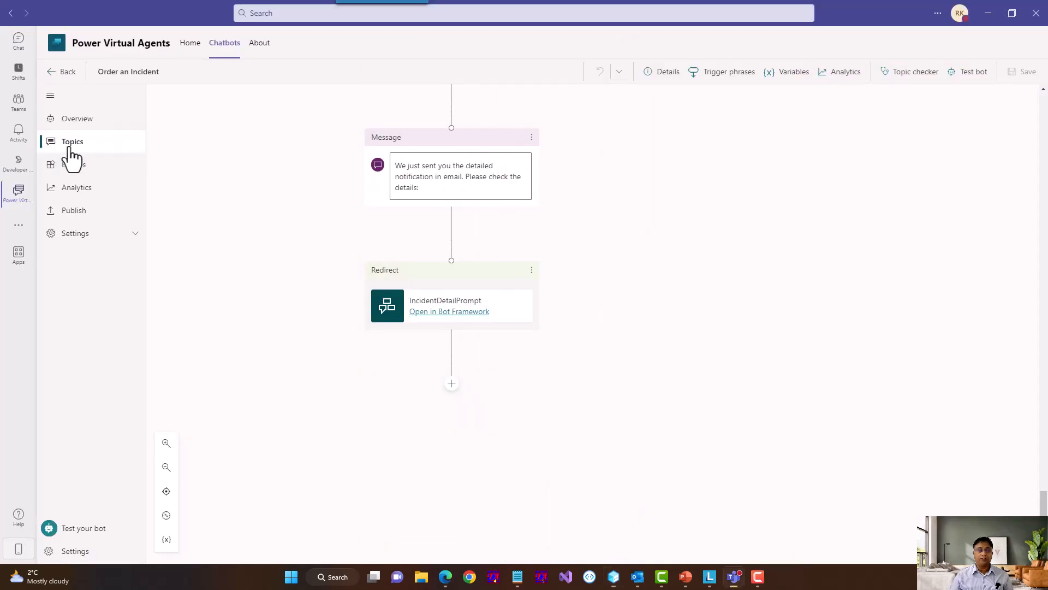
click(65, 148)
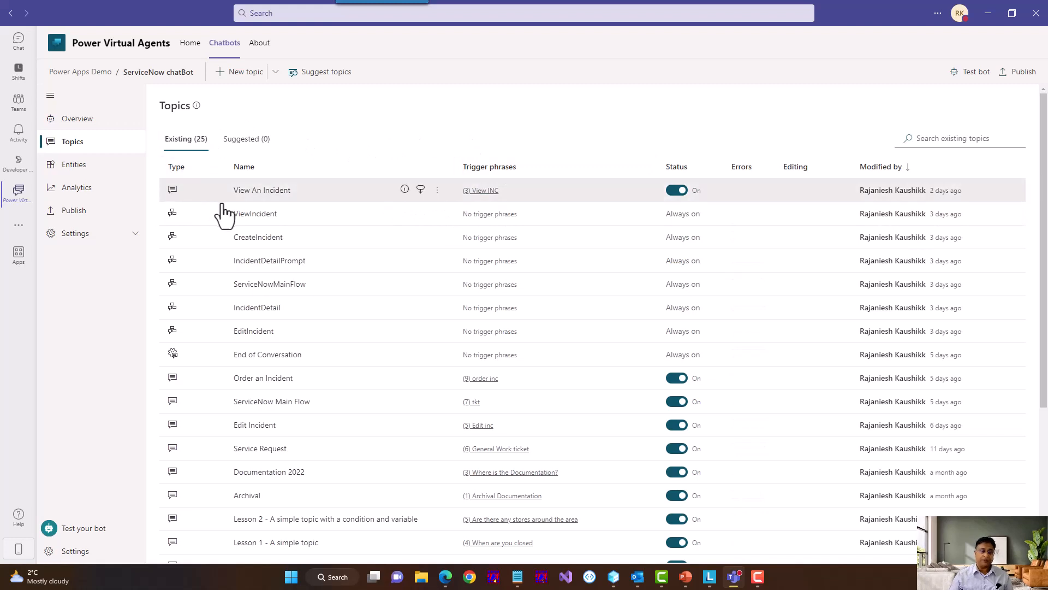
click(273, 192)
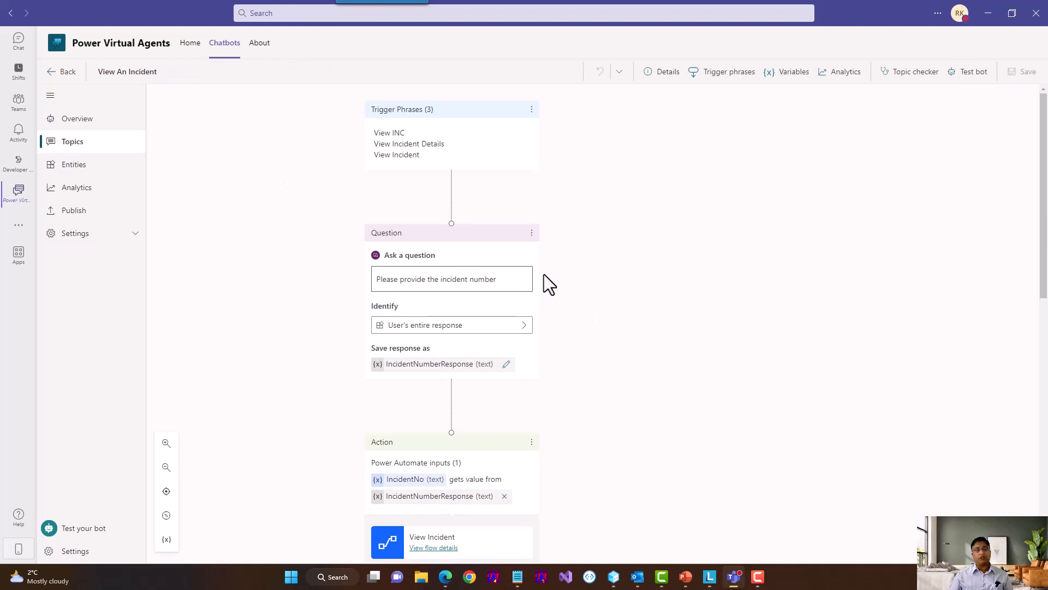
scroll(652, 241, down, 5)
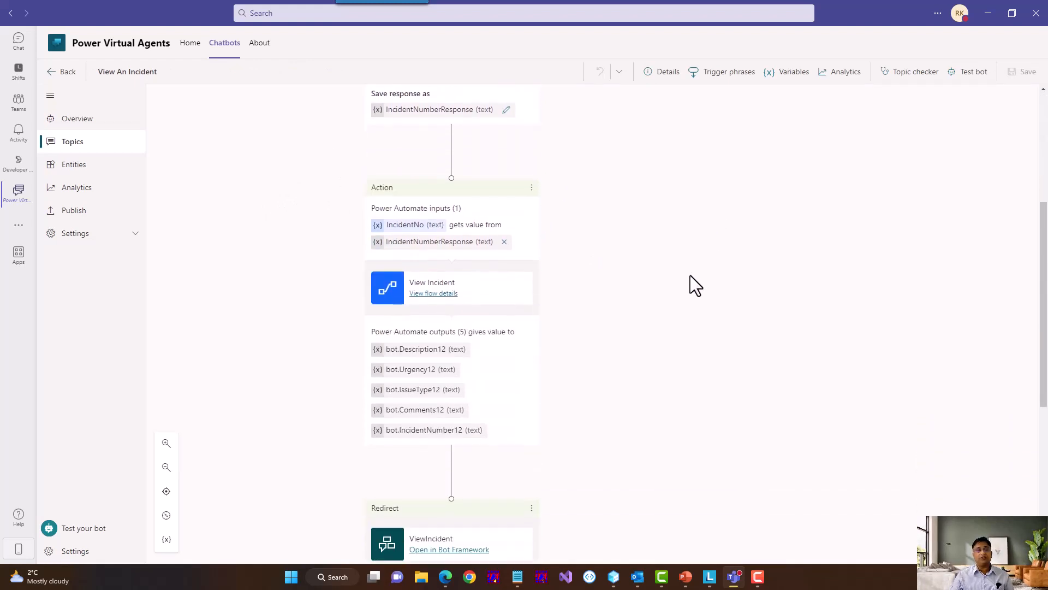
scroll(690, 275, down, 1)
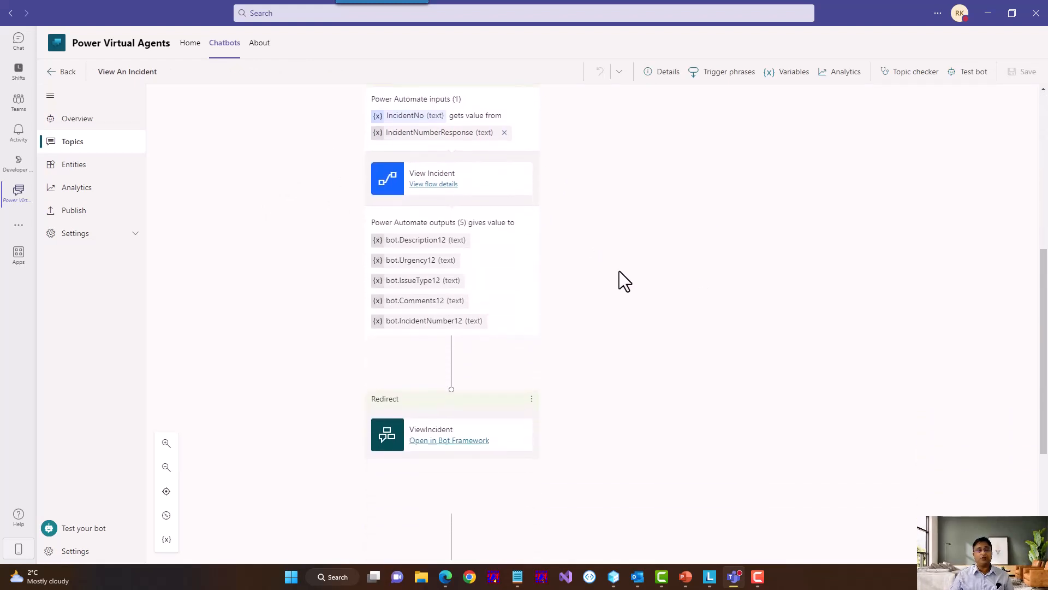
Step: Open the View Incident flow for editing and inspect the List Records step's advanced options, especially its query on the incident number
click(440, 184)
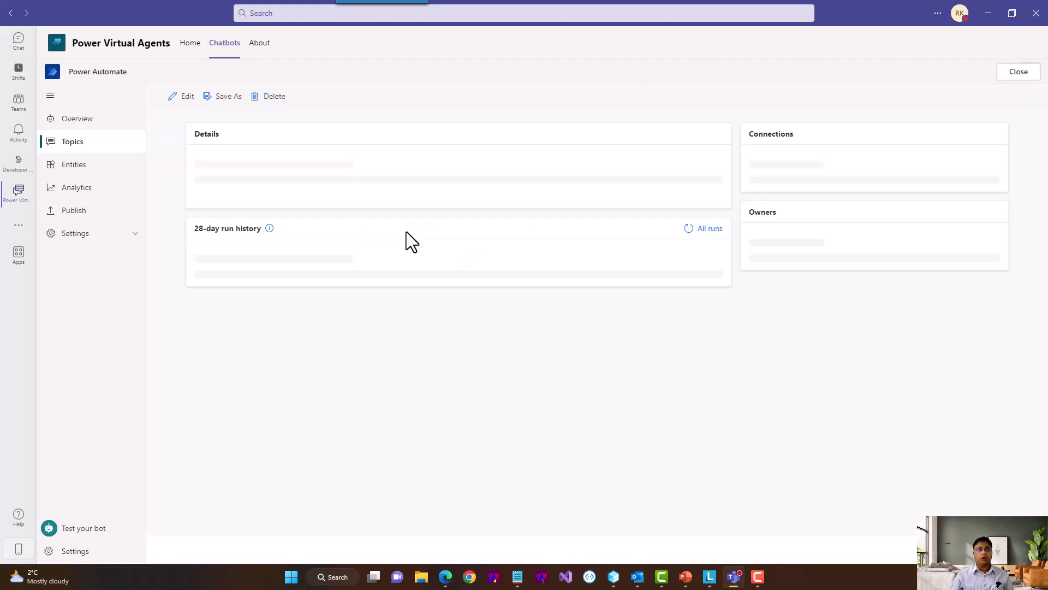
click(186, 102)
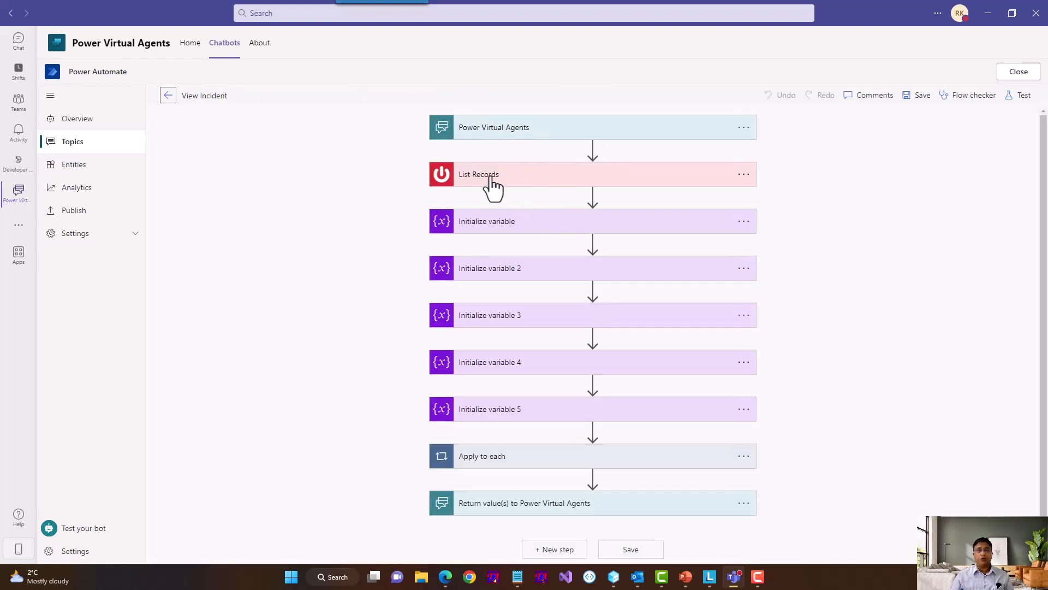
click(493, 181)
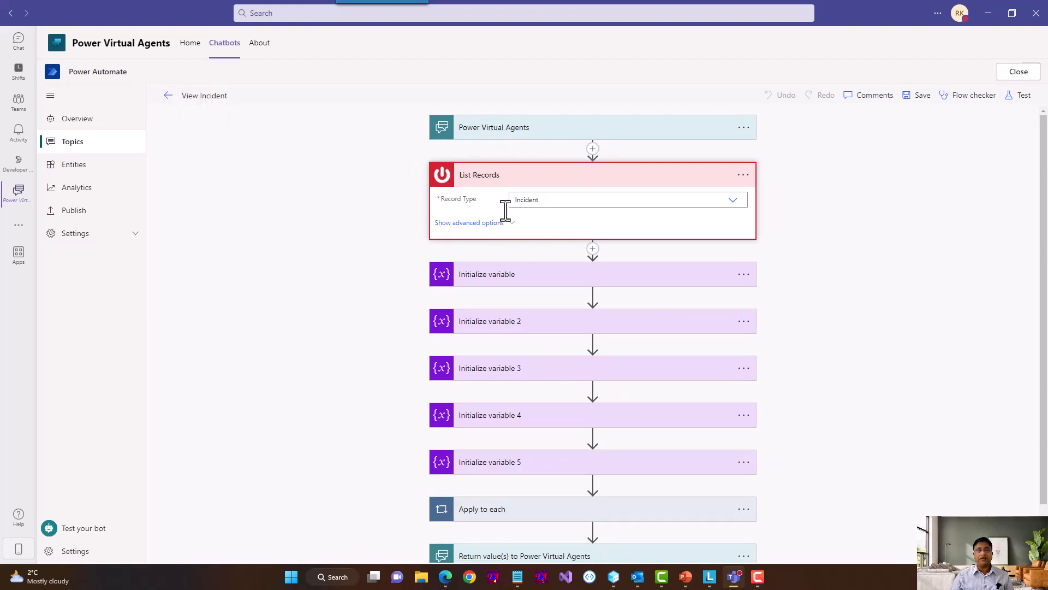
click(471, 223)
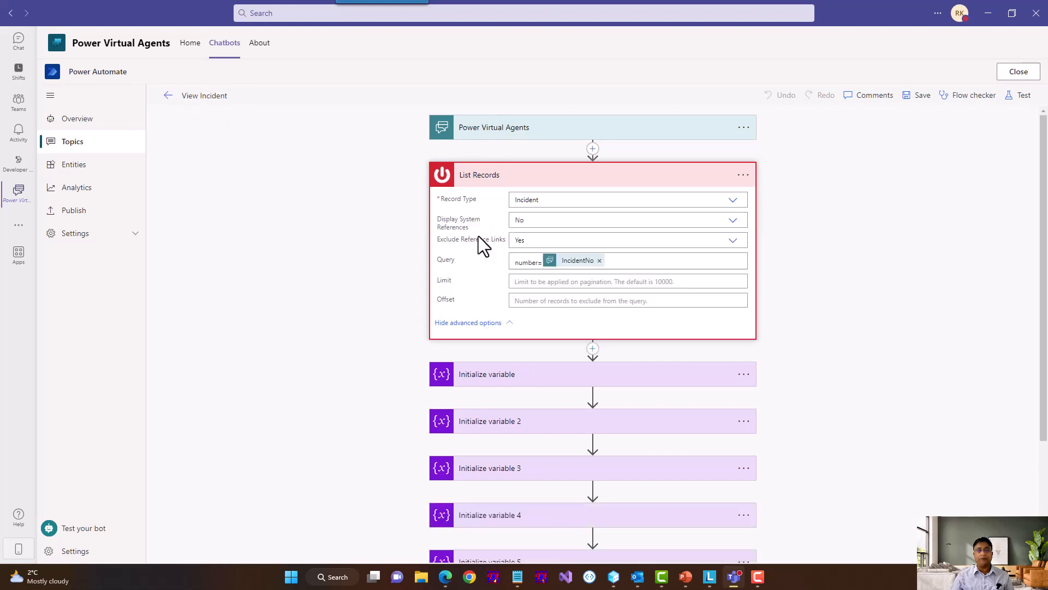
click(518, 263)
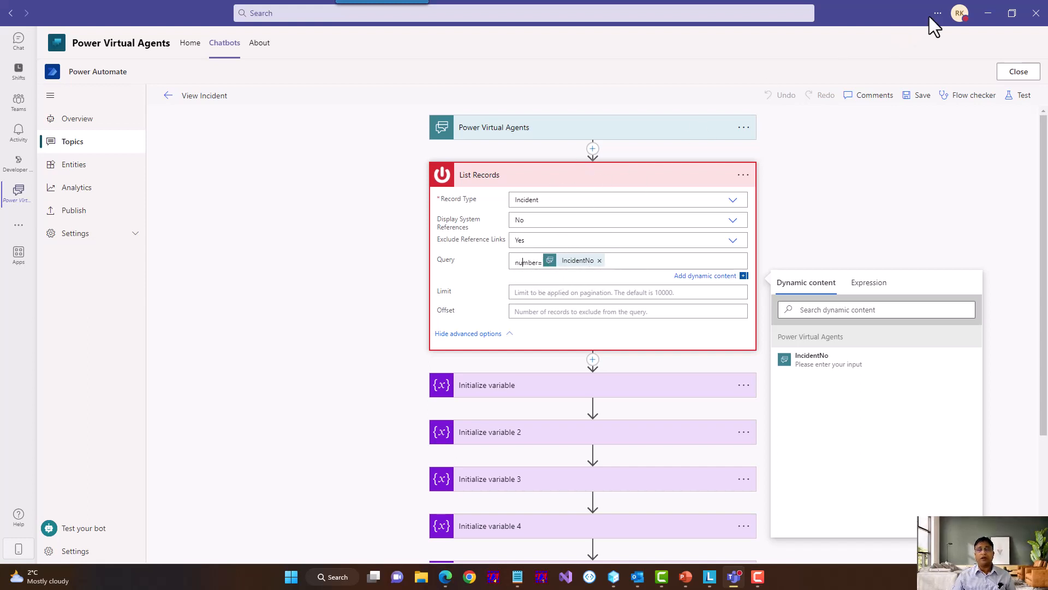
Step: Switch to the ServiceNow incident in the browser, return to the Incidents list and show its filter condition builder
click(987, 13)
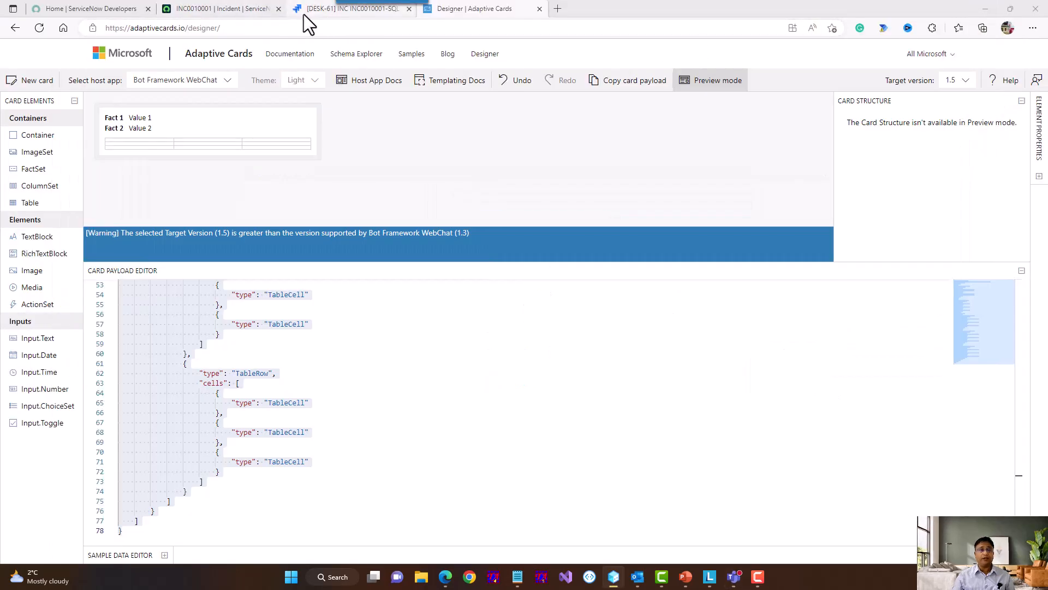
click(233, 9)
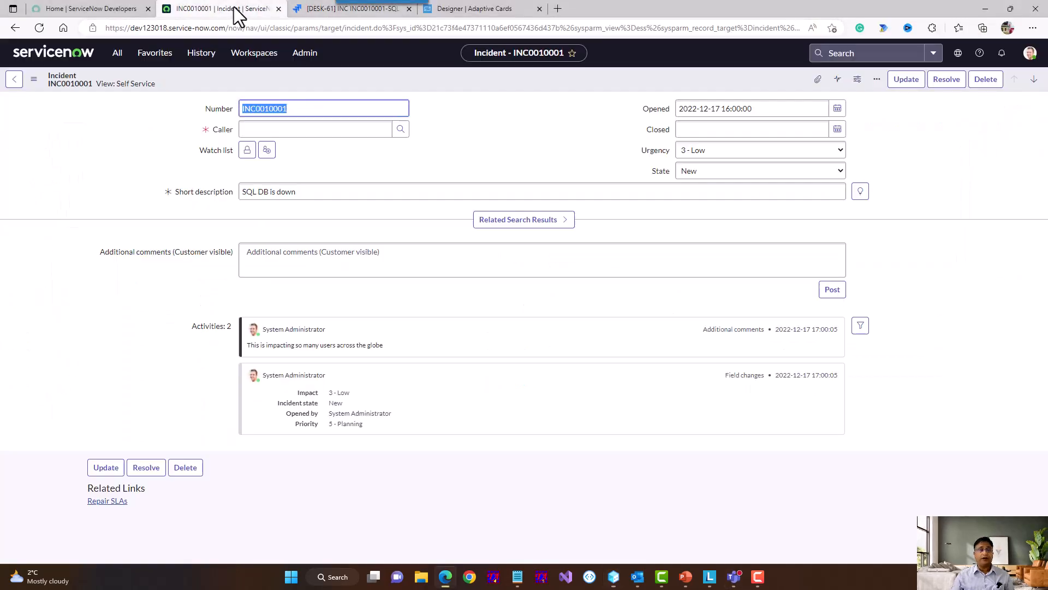
click(15, 81)
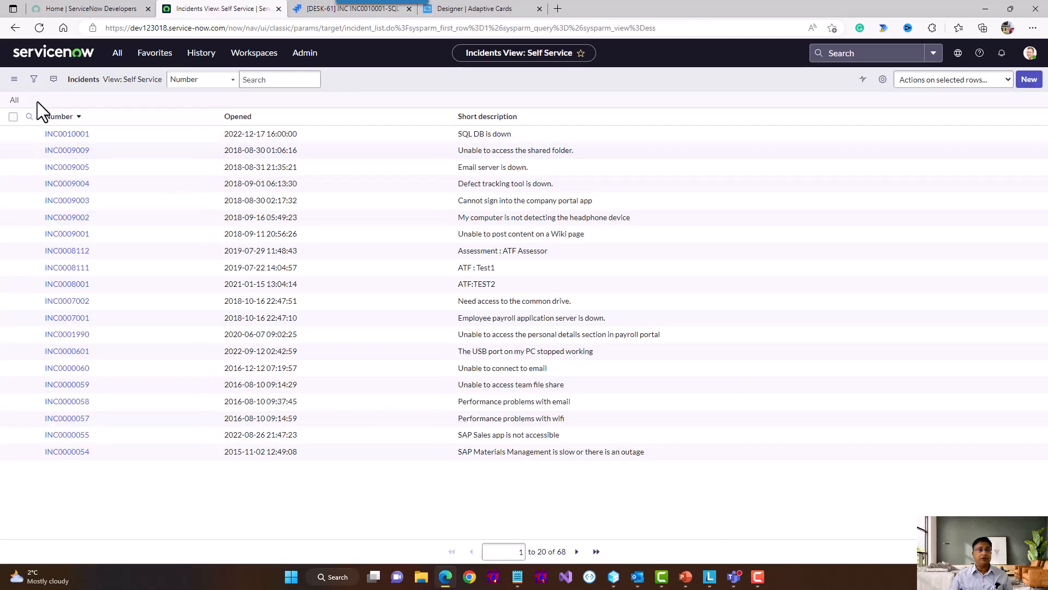
click(33, 80)
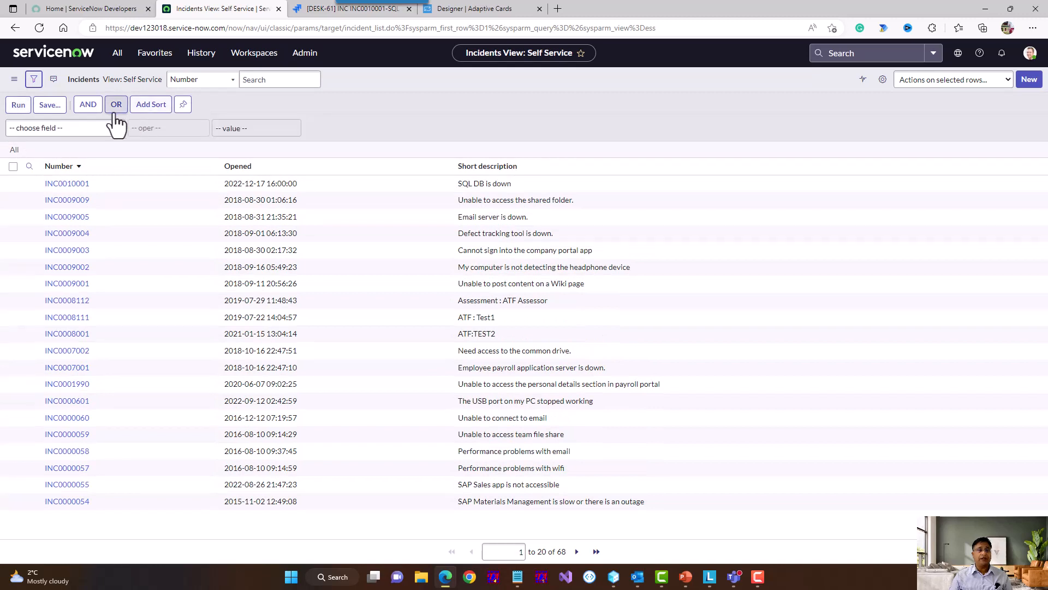
click(86, 131)
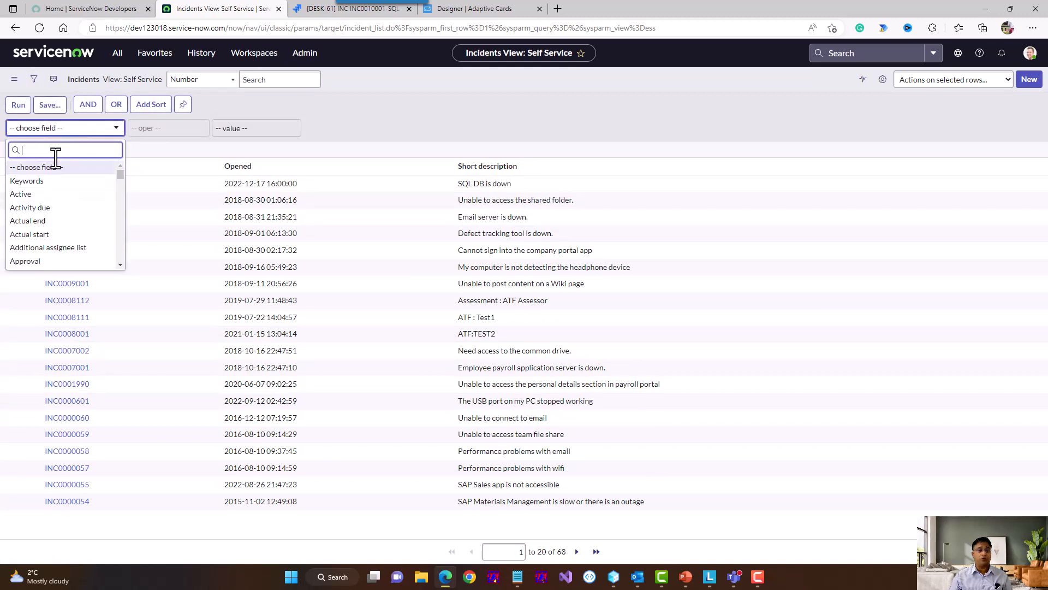
click(216, 127)
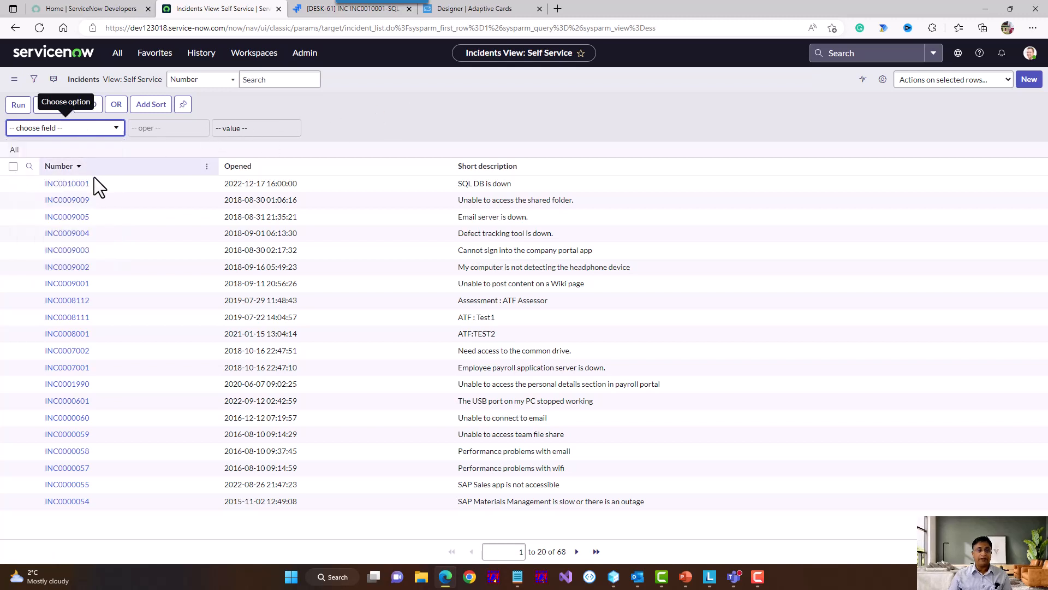
Step: Copy the number of the "SQL DB is down" incident and filter the Incidents list with the condition Number is INC0010001
drag(93, 180, 43, 182)
key(ctrl+c)
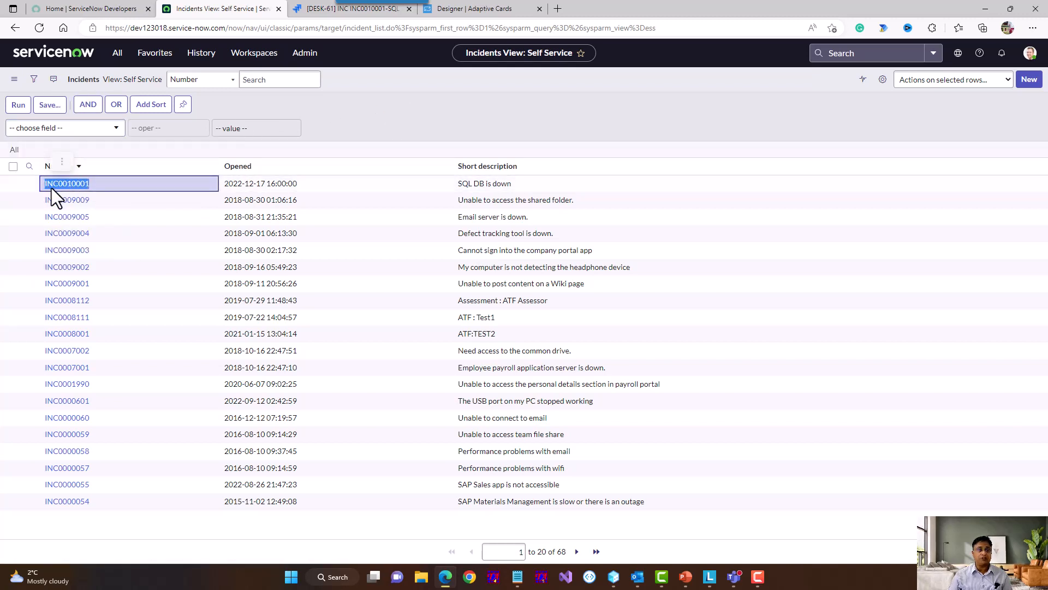
click(77, 131)
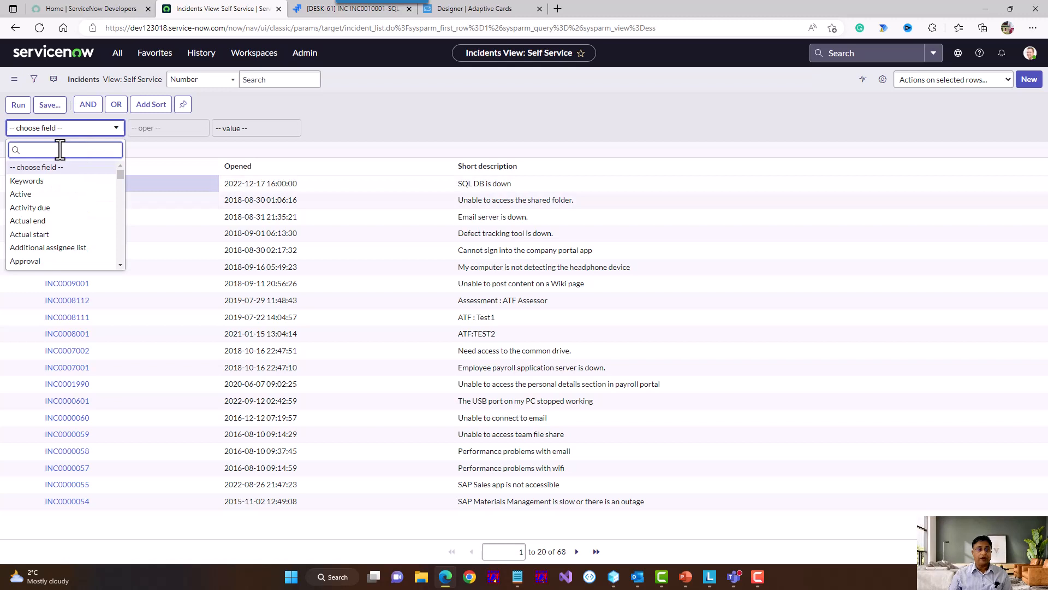
text(number)
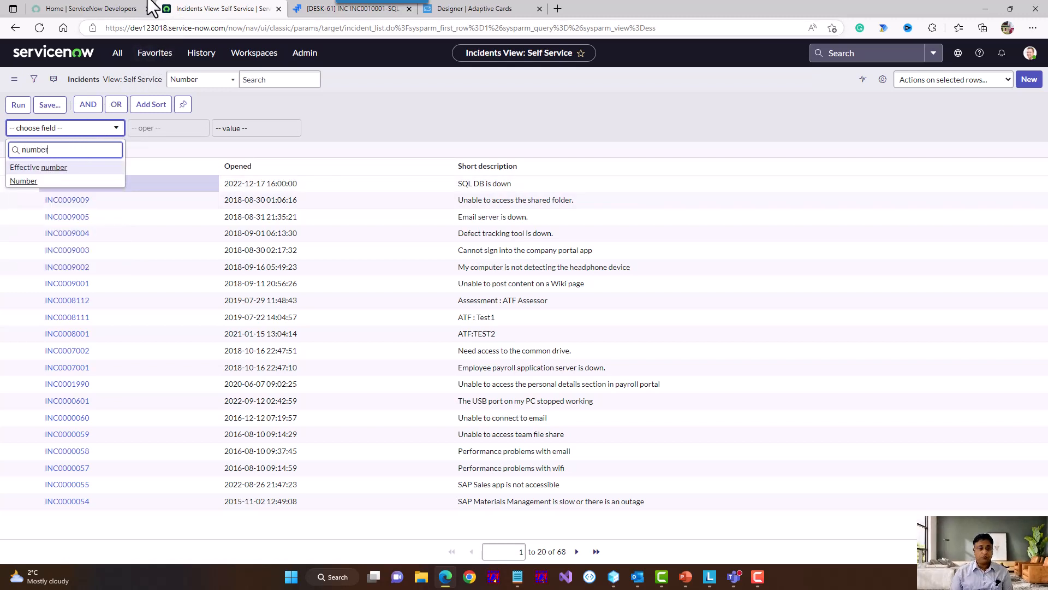
click(23, 181)
click(205, 131)
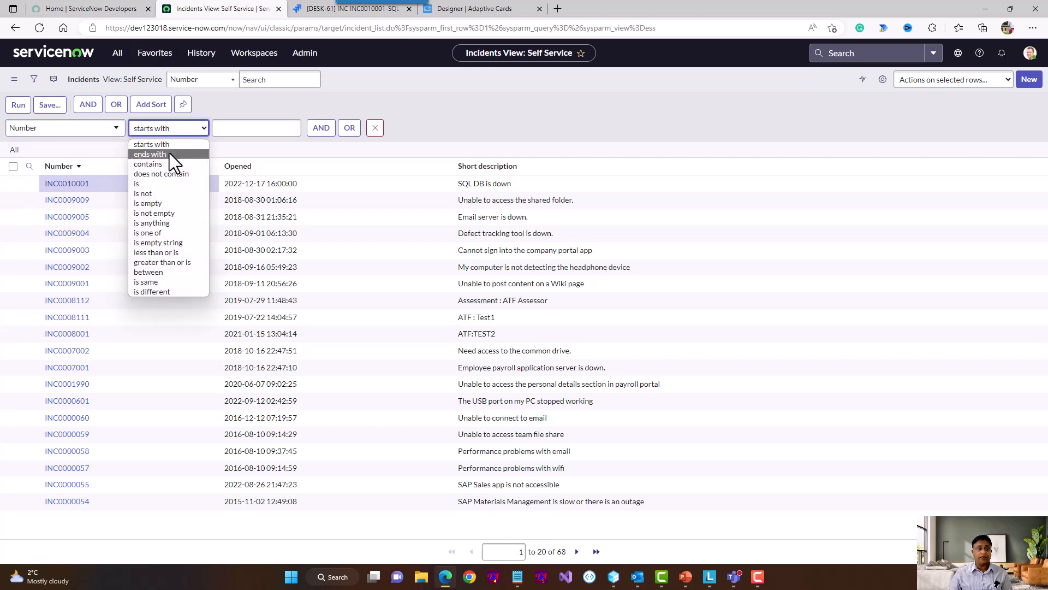
click(147, 186)
click(246, 131)
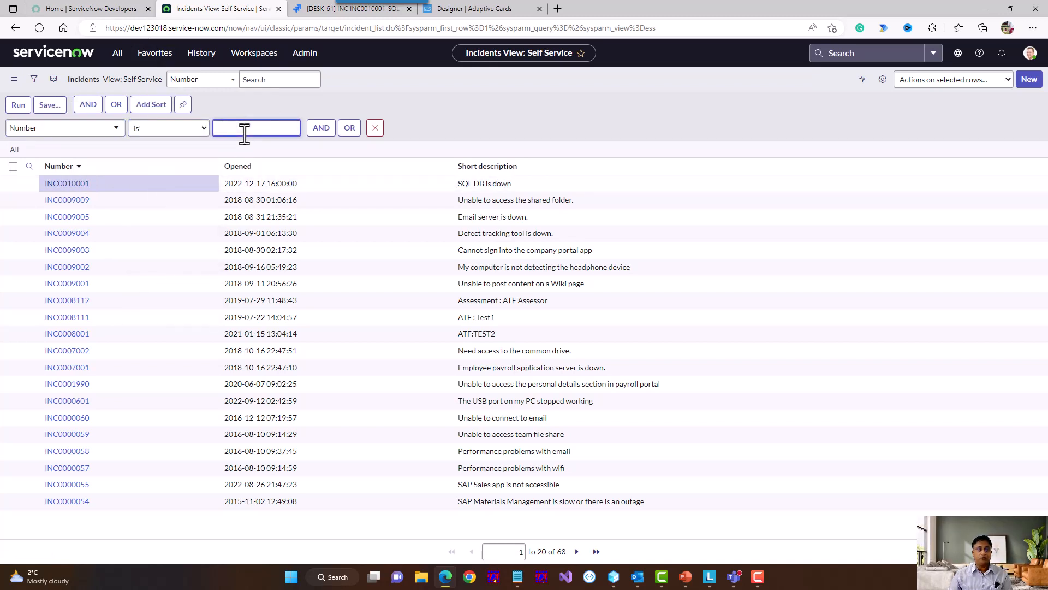
key(ctrl+v)
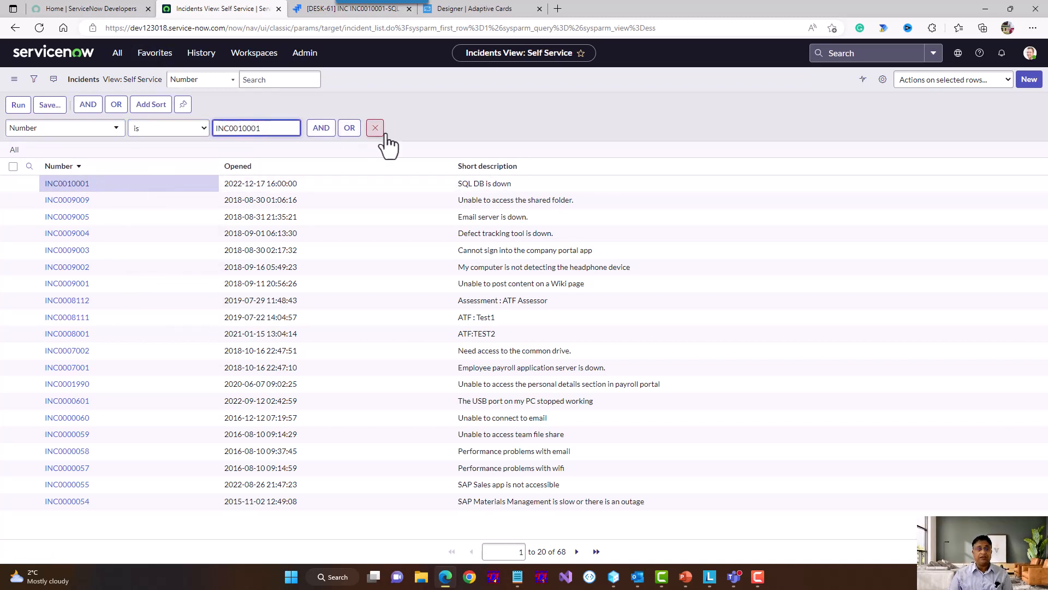
click(17, 105)
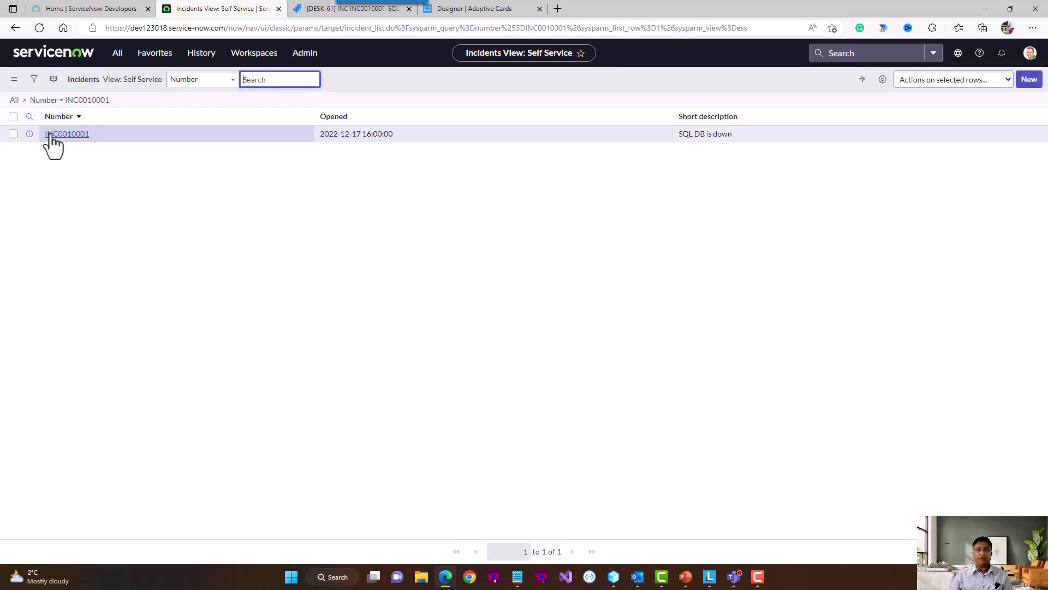
Step: Copy the query of the applied Number filter and paste it into a new Notepad window
right_click(74, 103)
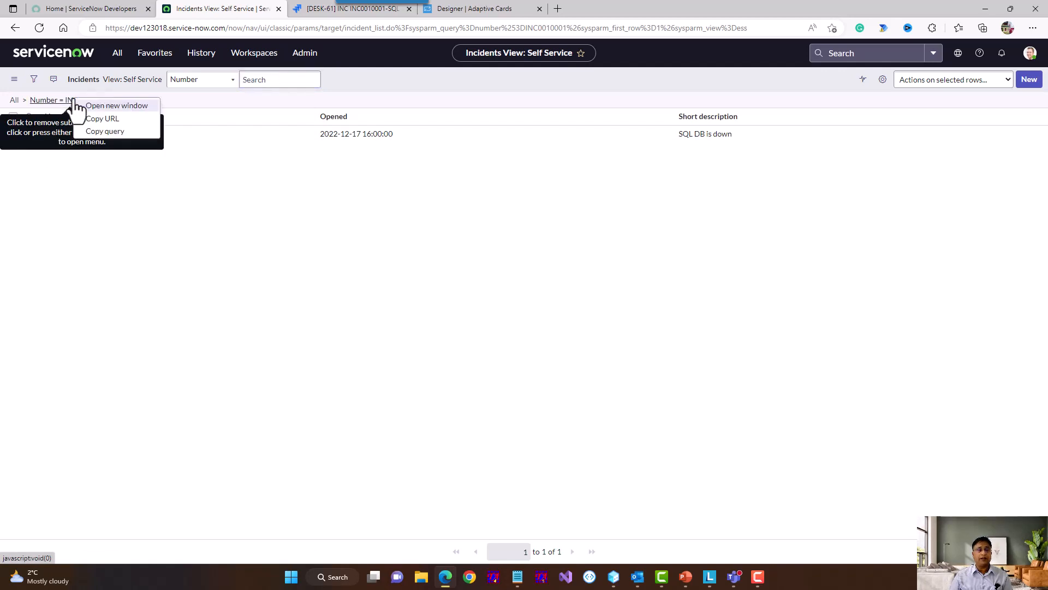
click(115, 131)
click(517, 578)
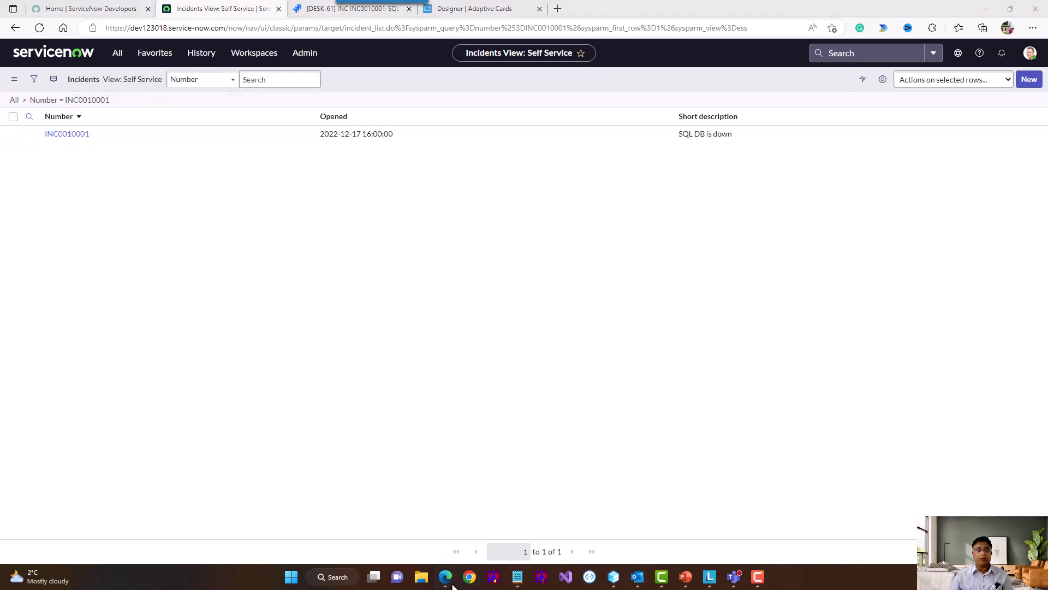
right_click(519, 580)
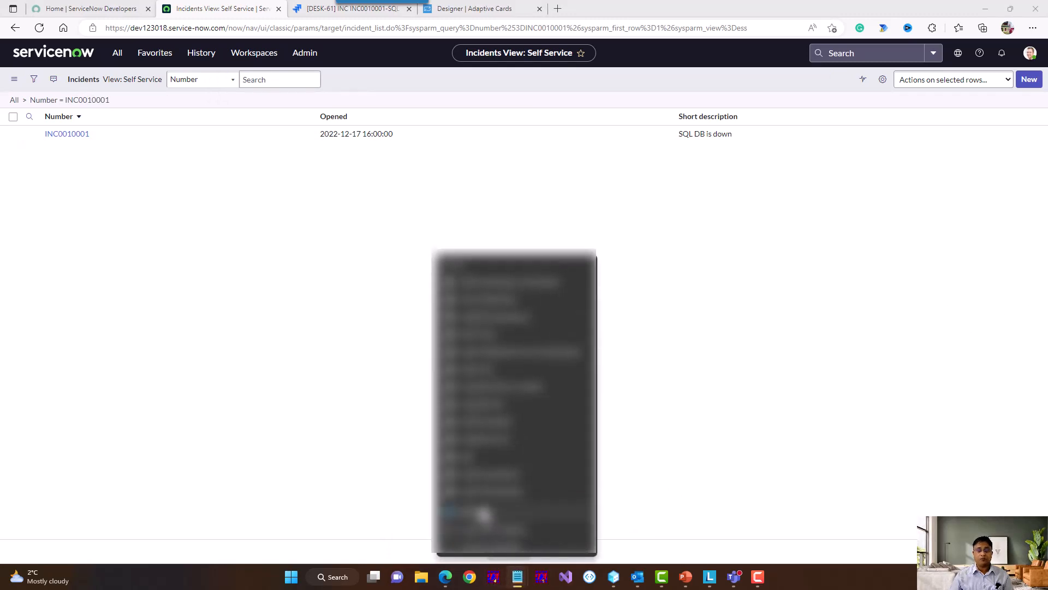
click(483, 517)
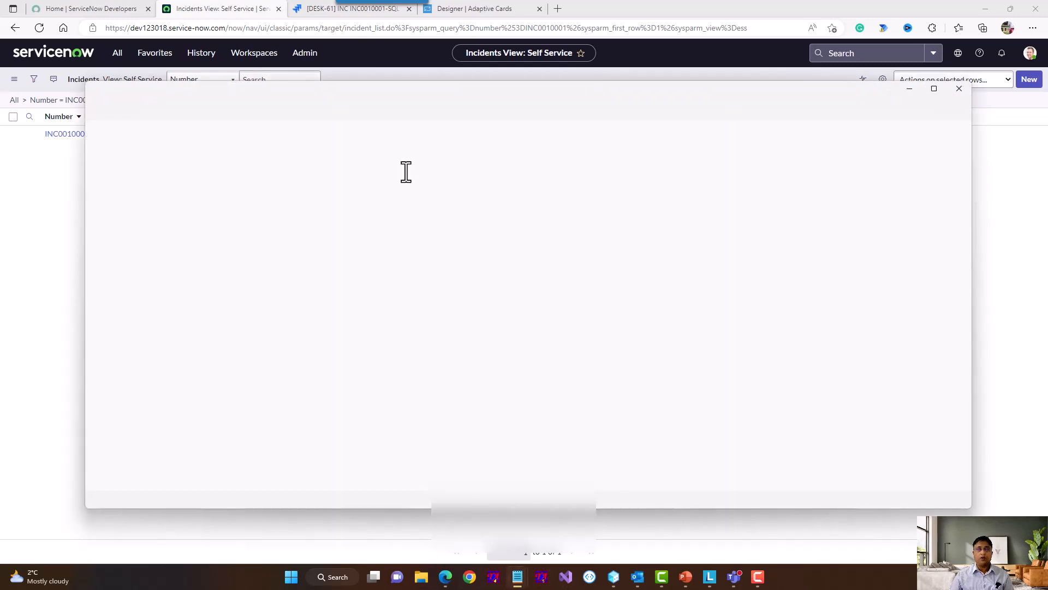
key(ctrl+v)
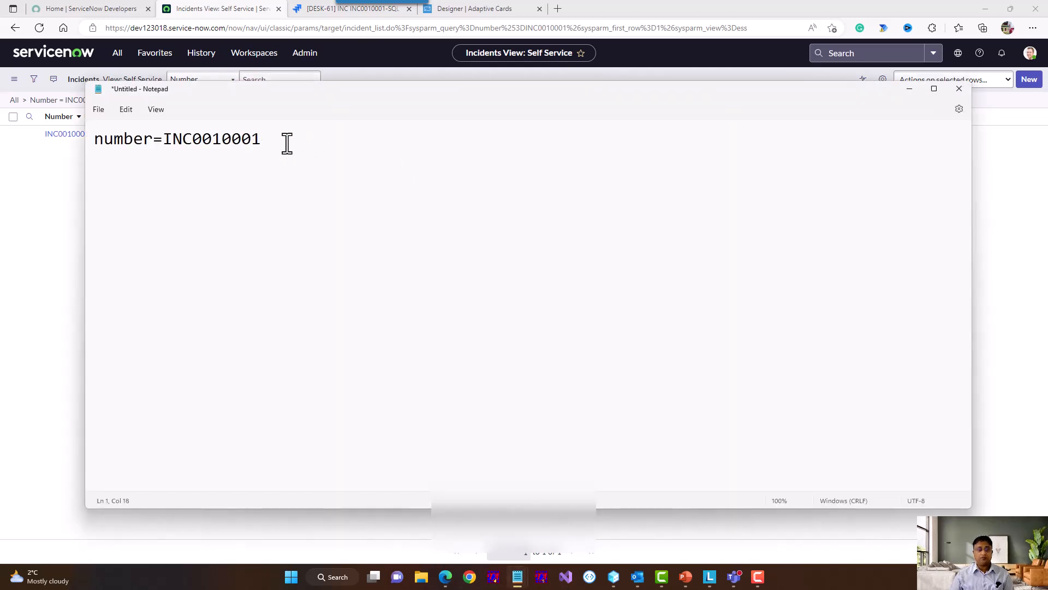
Step: Examine the field name and the incident number in the pasted query, and minimize Notepad
mouse_move(285, 143)
mouse_down()
mouse_move(87, 140)
mouse_move(284, 138)
mouse_up()
click(117, 144)
click(171, 140)
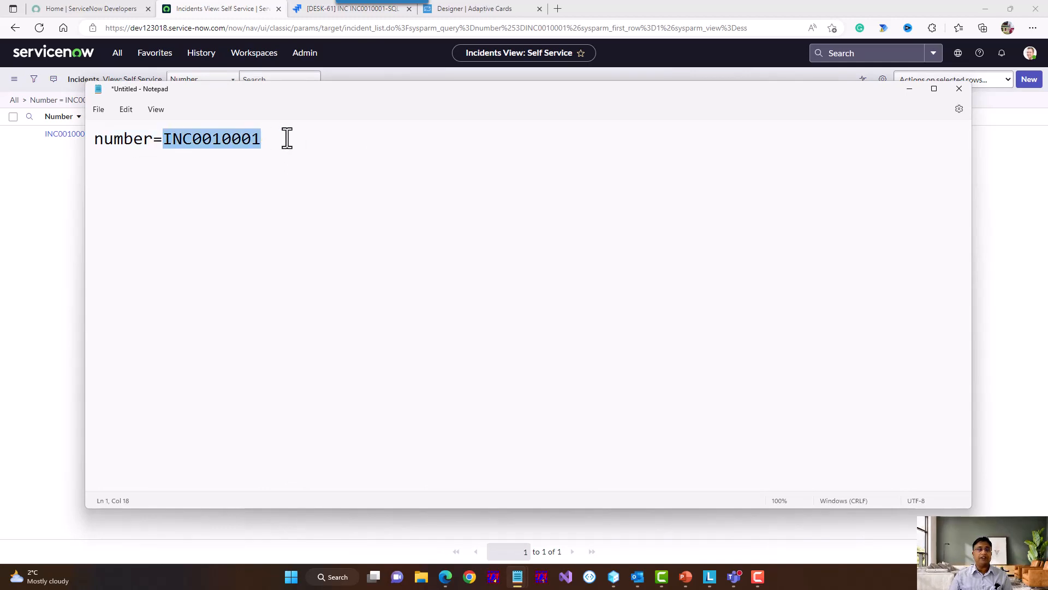
click(307, 138)
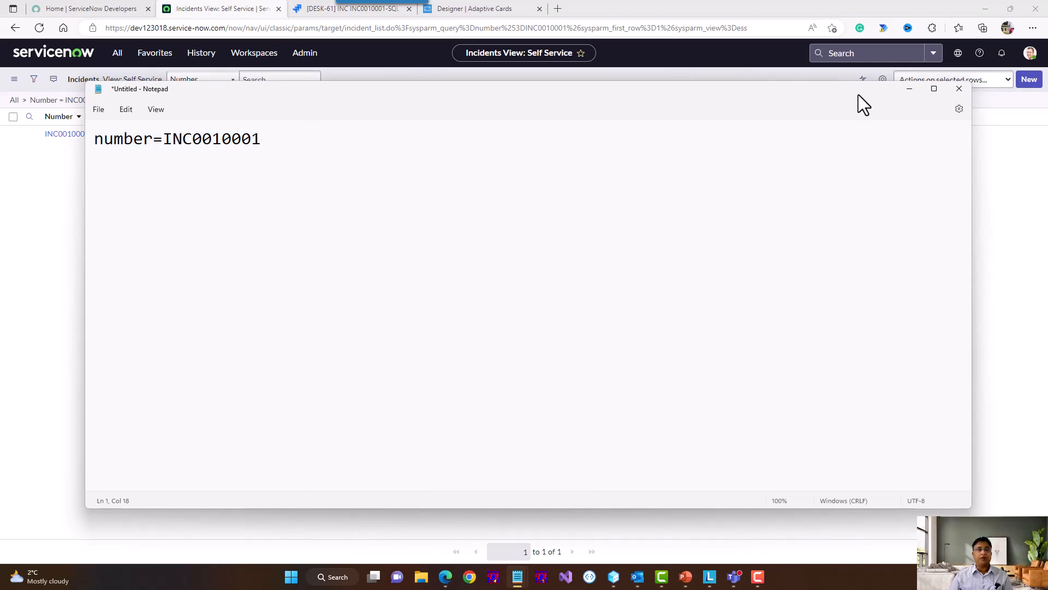
click(909, 89)
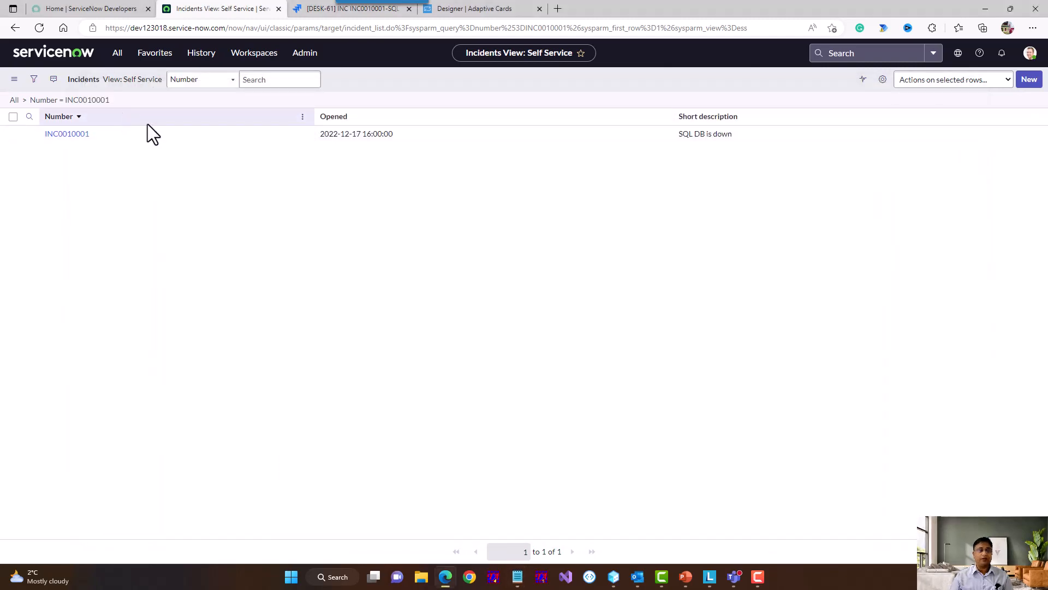
Step: Switch back to the View Incident flow in Teams and review the List Records query and the Initialize variable steps
click(736, 577)
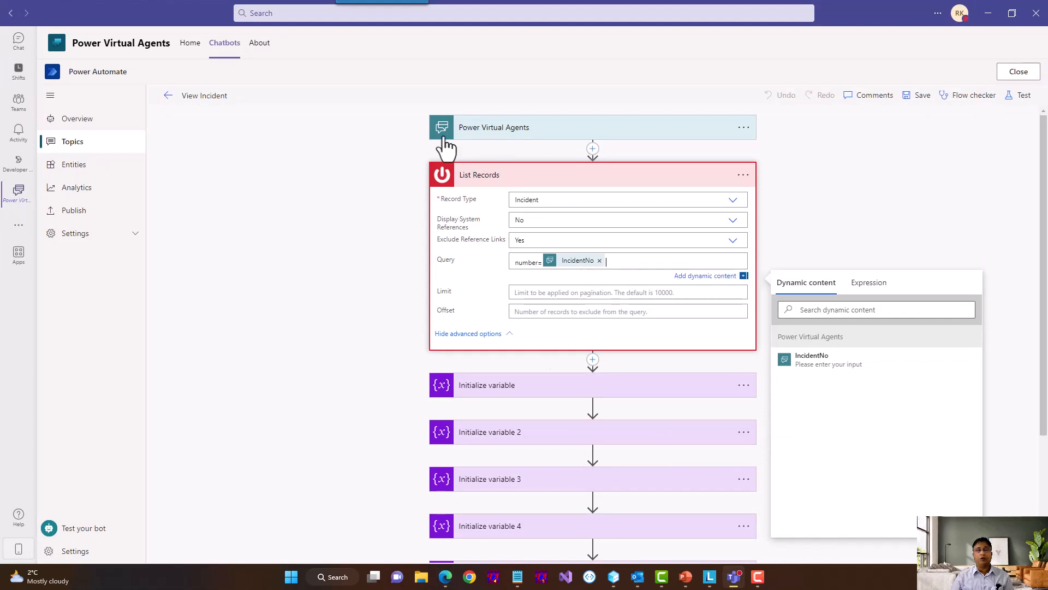
scroll(566, 248, down, 1)
scroll(566, 248, down, 3)
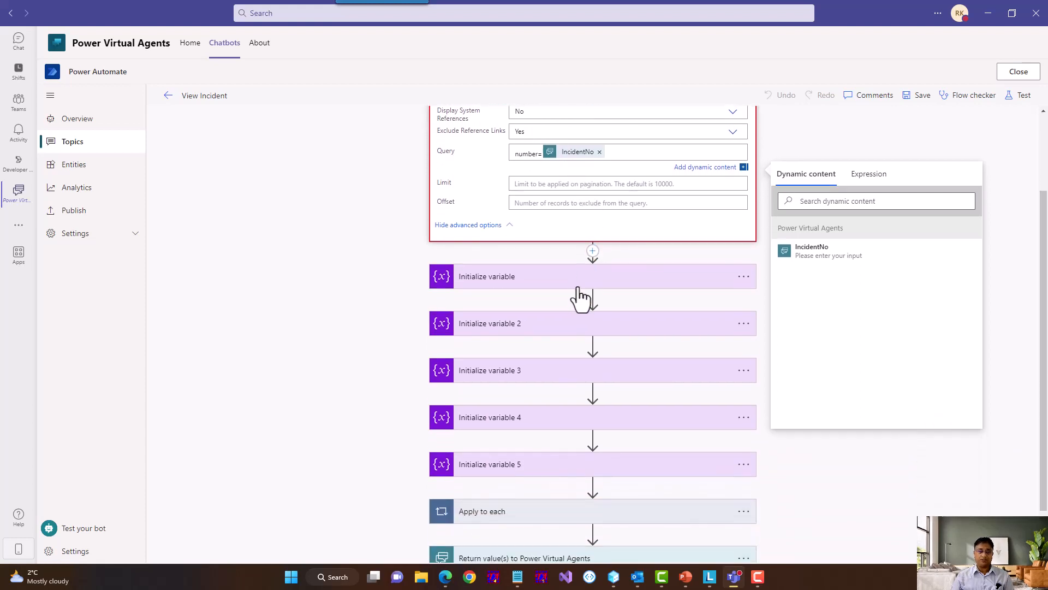
scroll(566, 300, up, 2)
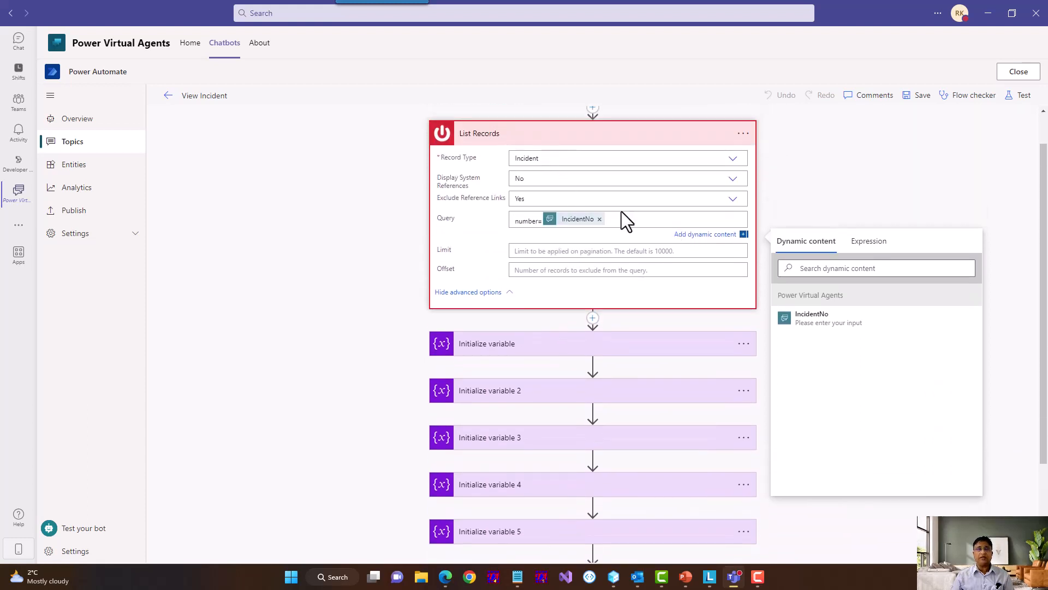
scroll(628, 246, down, 3)
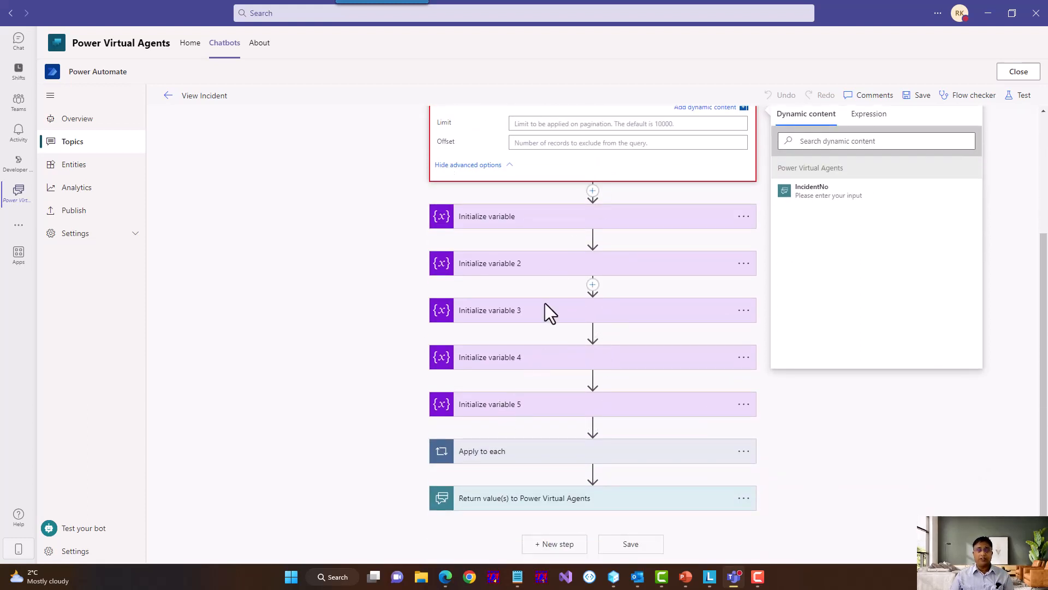
Step: Expand the Apply to each loop, examine its result input and Append to string variable actions, and leave the flow editor
click(505, 464)
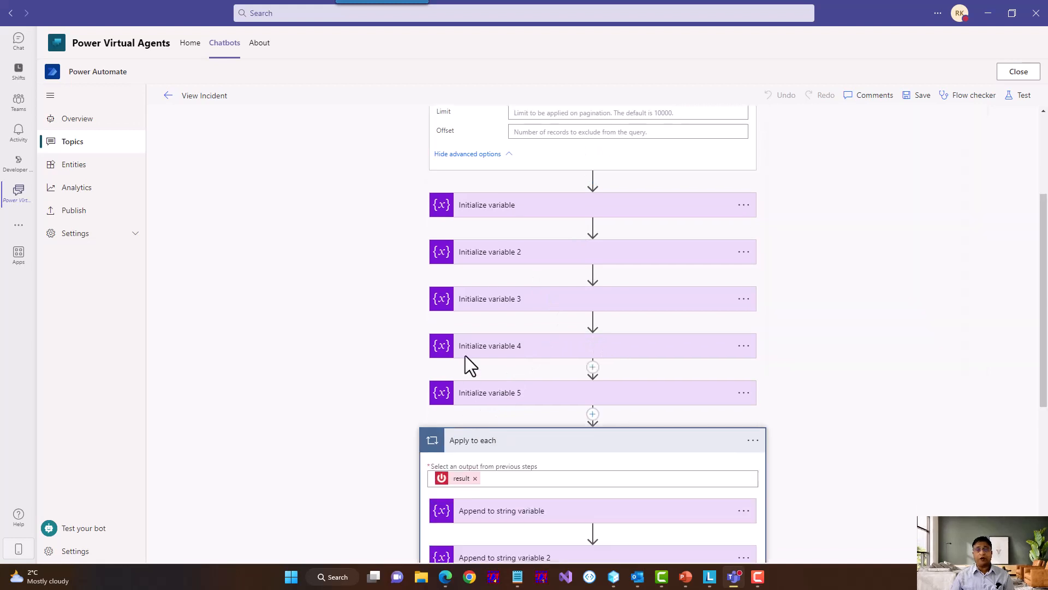
scroll(496, 433, down, 3)
scroll(542, 264, up, 3)
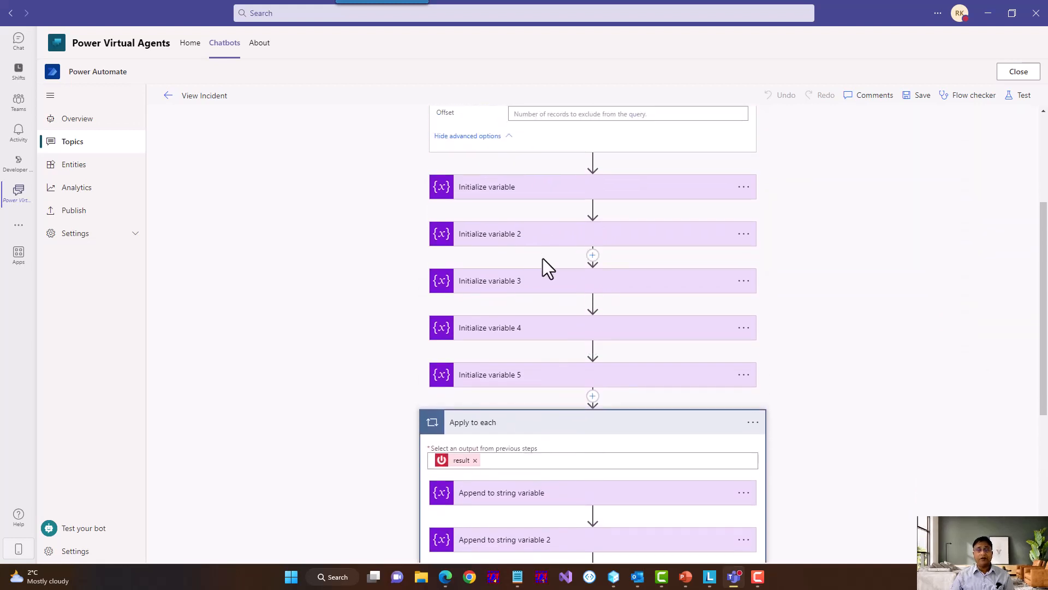
scroll(486, 445, down, 2)
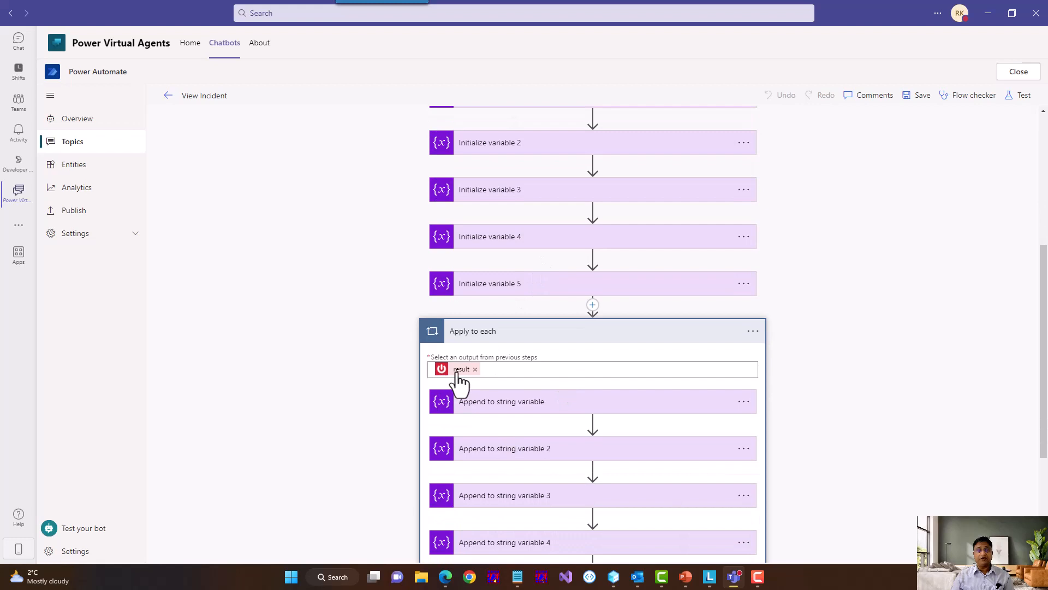
scroll(518, 401, down, 2)
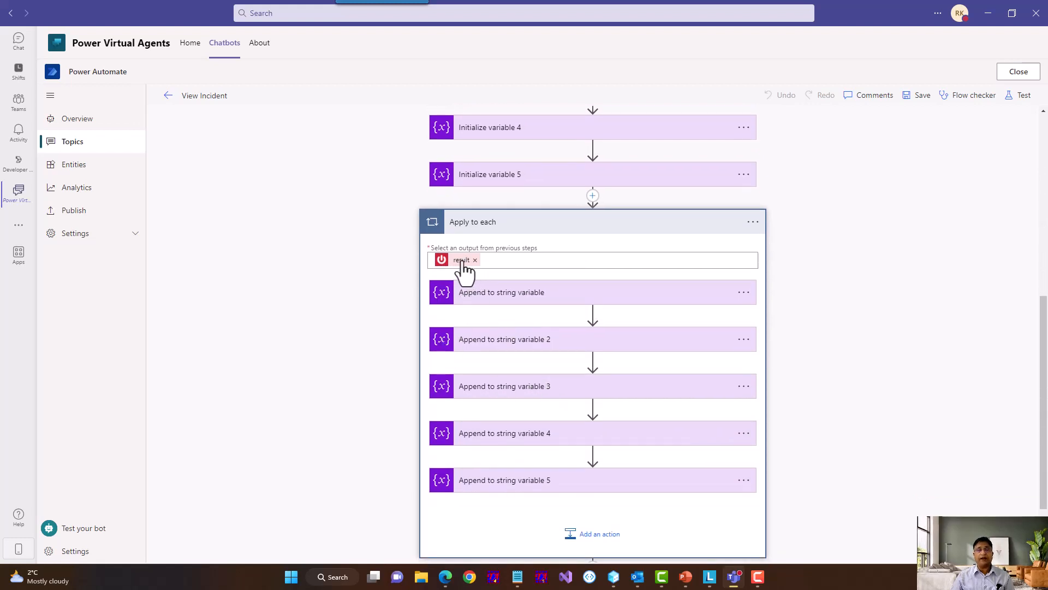
scroll(503, 358, down, 1)
scroll(562, 339, down, 1)
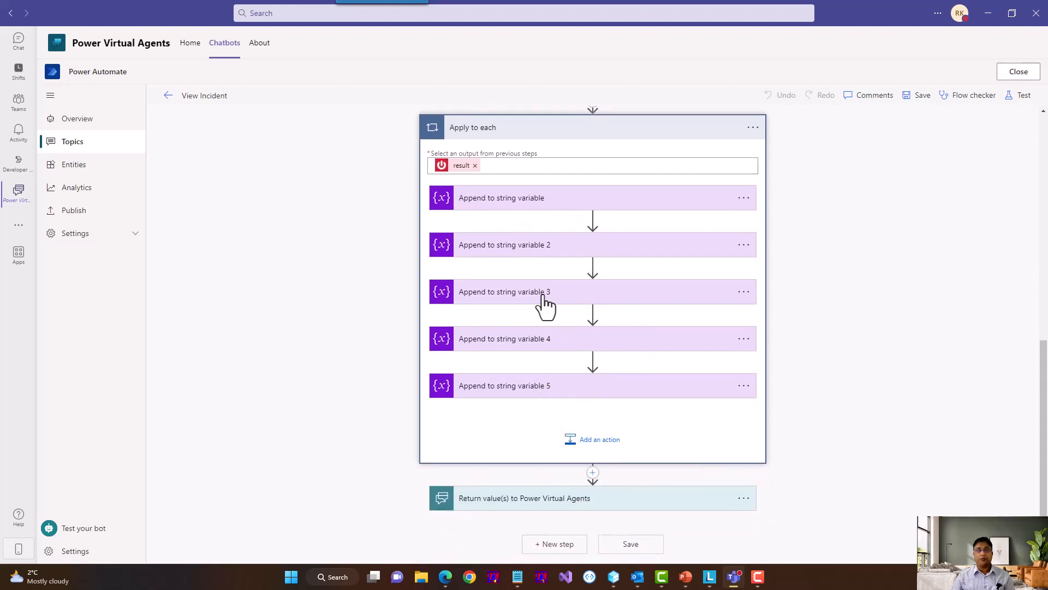
click(168, 96)
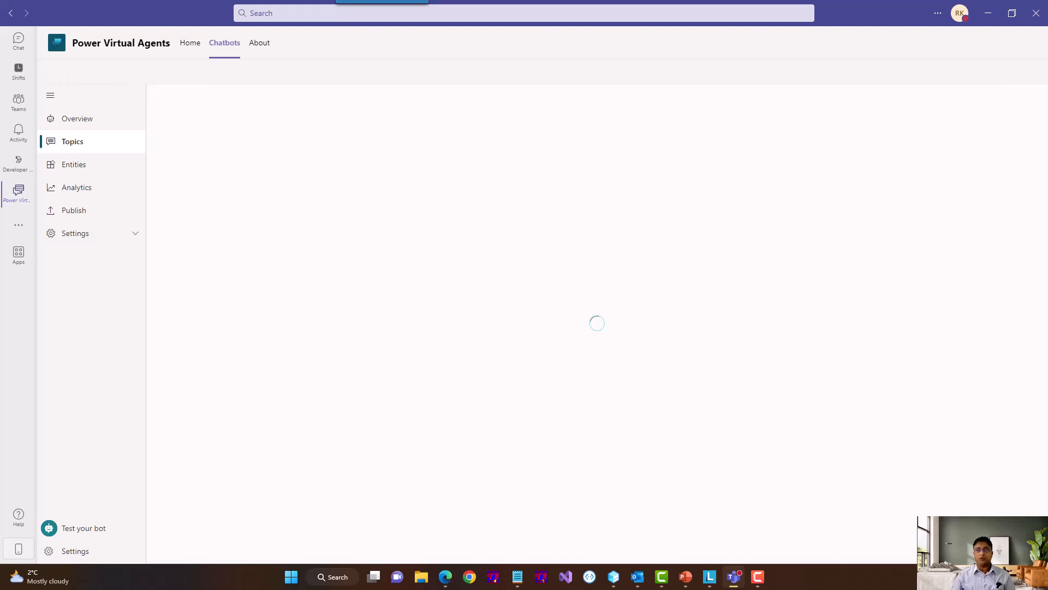